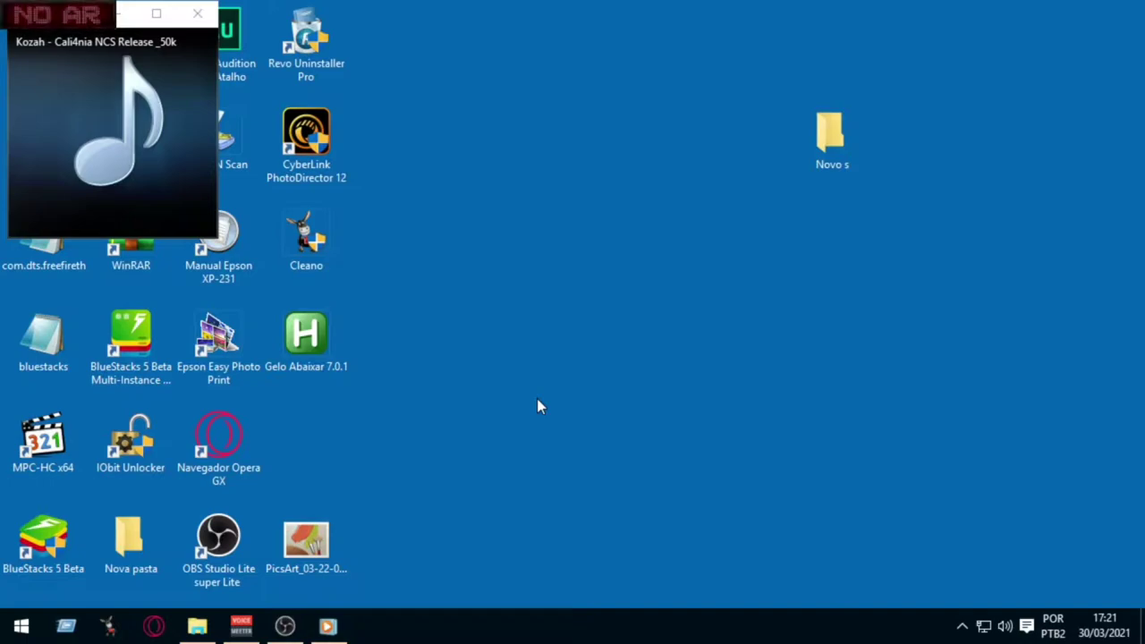
# - Open the advanced display settings (Configurações de vídeo avançadas) and bring the resolution setting into reach
pyautogui.rightClick(479, 358)
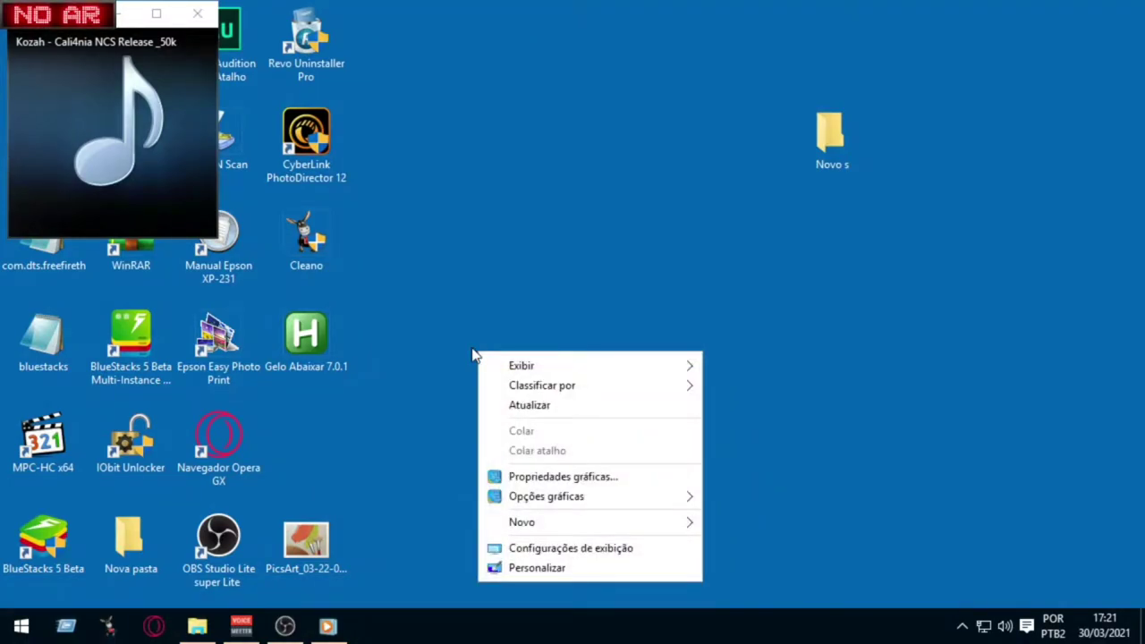
pyautogui.click(628, 549)
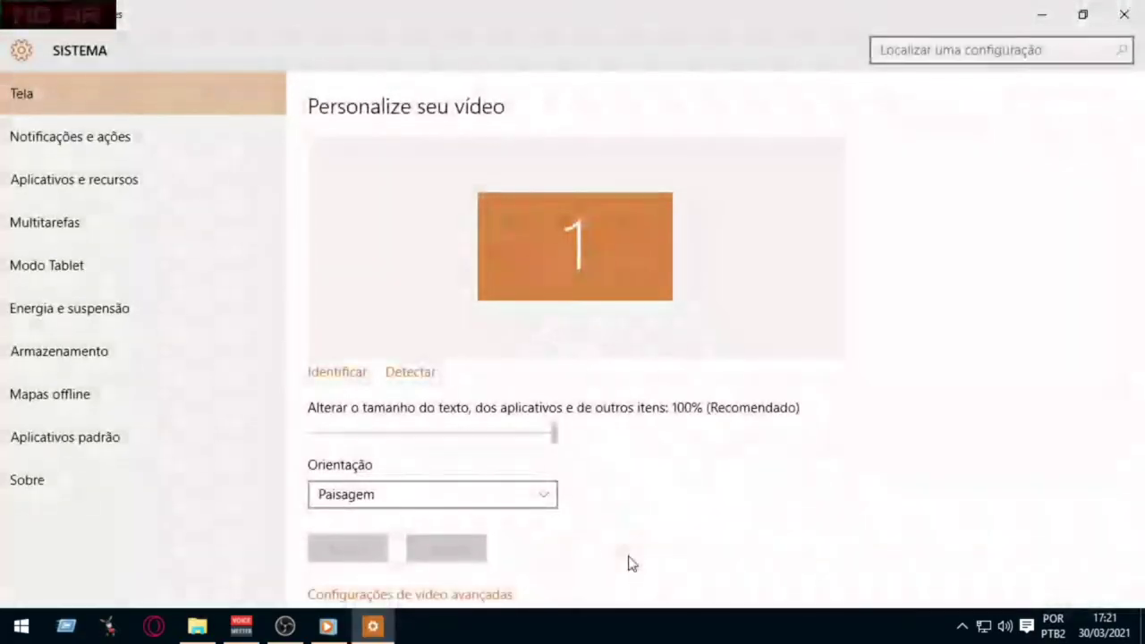
pyautogui.scroll(-1, 732, 497)
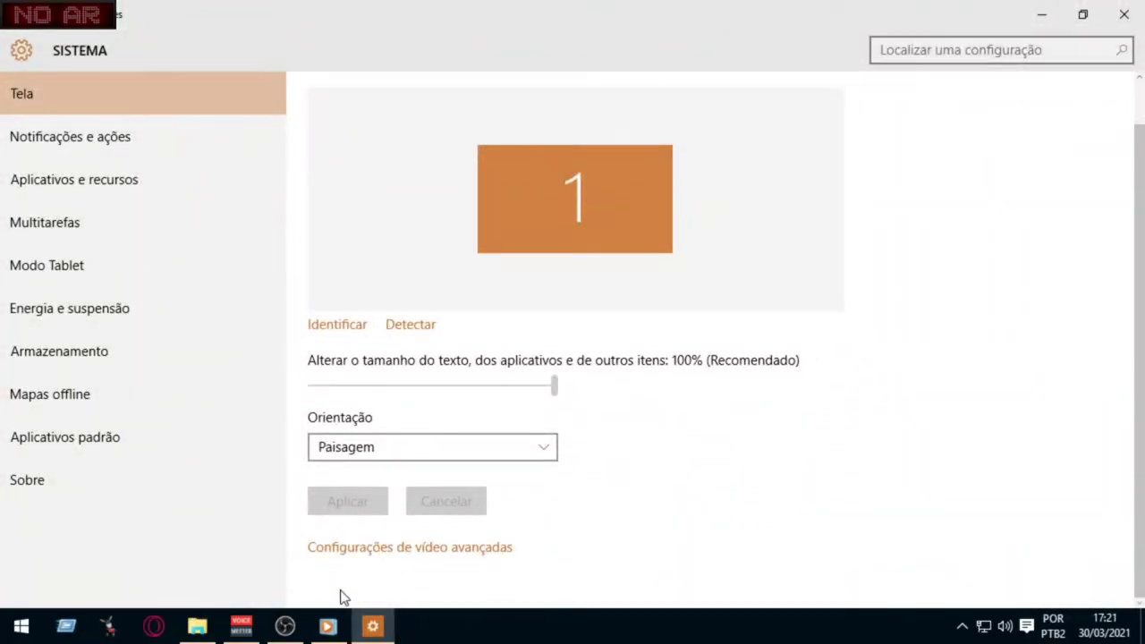
pyautogui.click(383, 550)
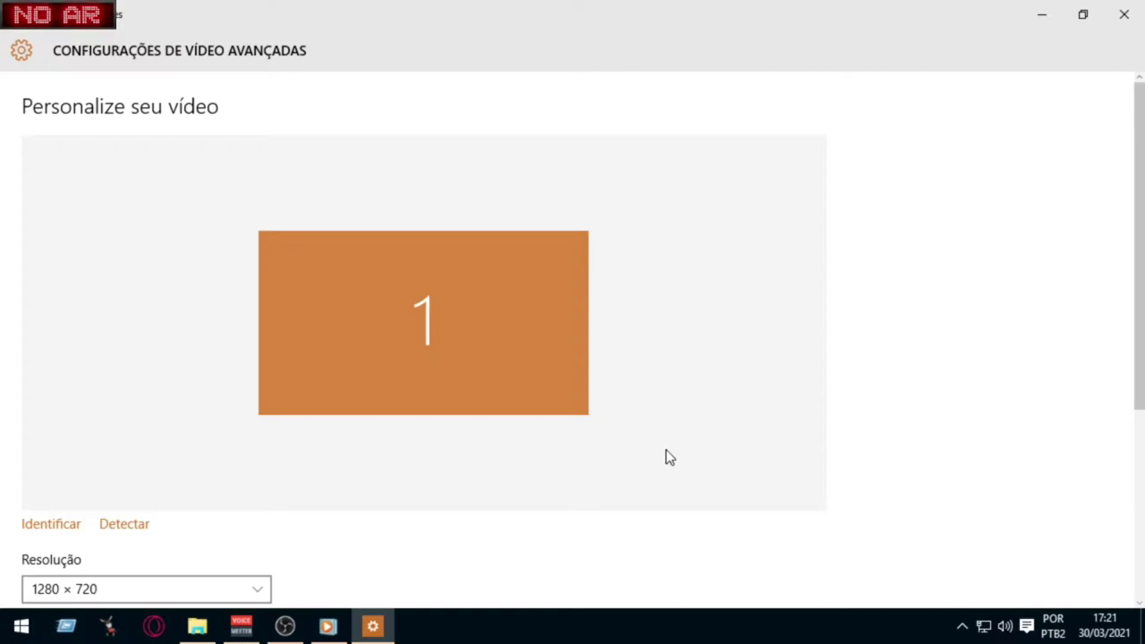
pyautogui.scroll(-3, 626, 398)
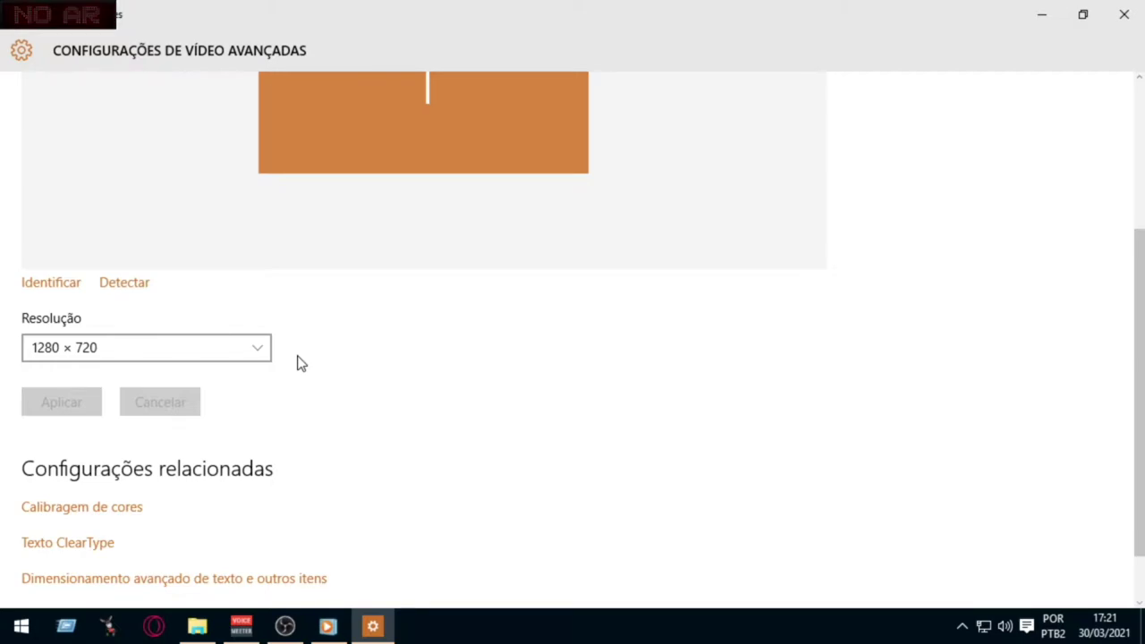
# - Choose 800 × 600 as the screen resolution in the advanced display settings
pyautogui.click(238, 355)
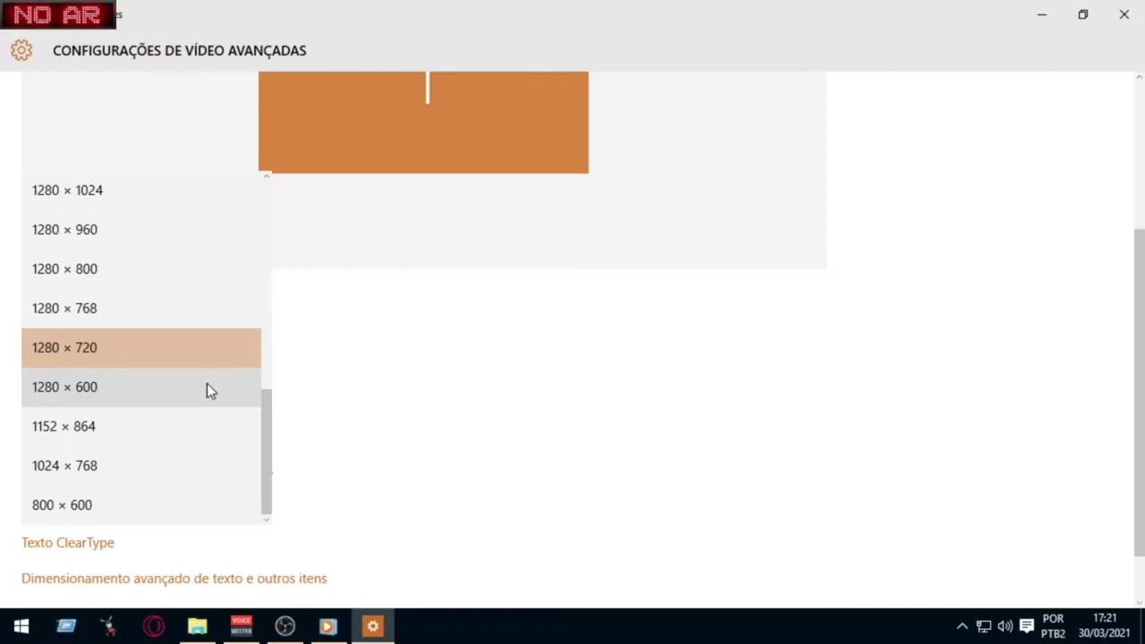
pyautogui.click(241, 356)
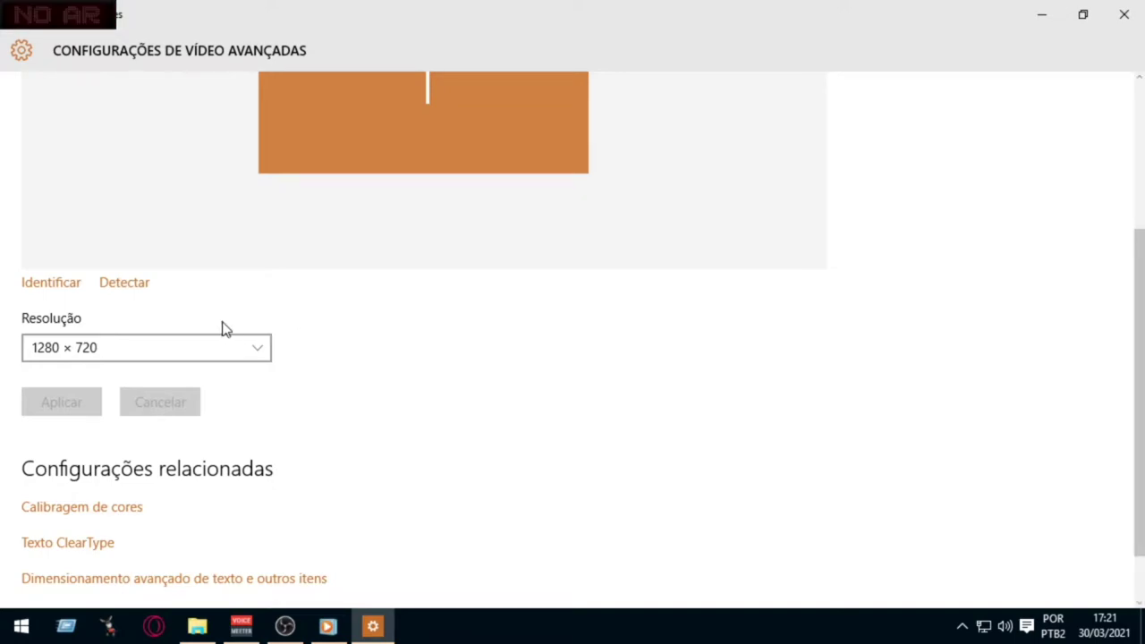
pyautogui.click(260, 351)
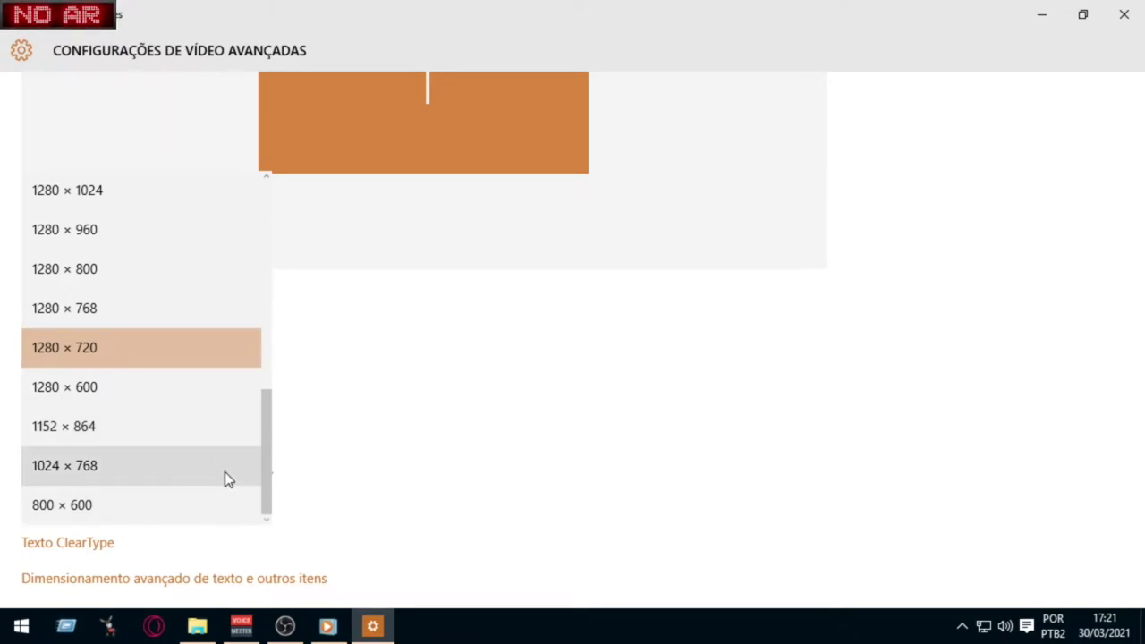
pyautogui.click(215, 506)
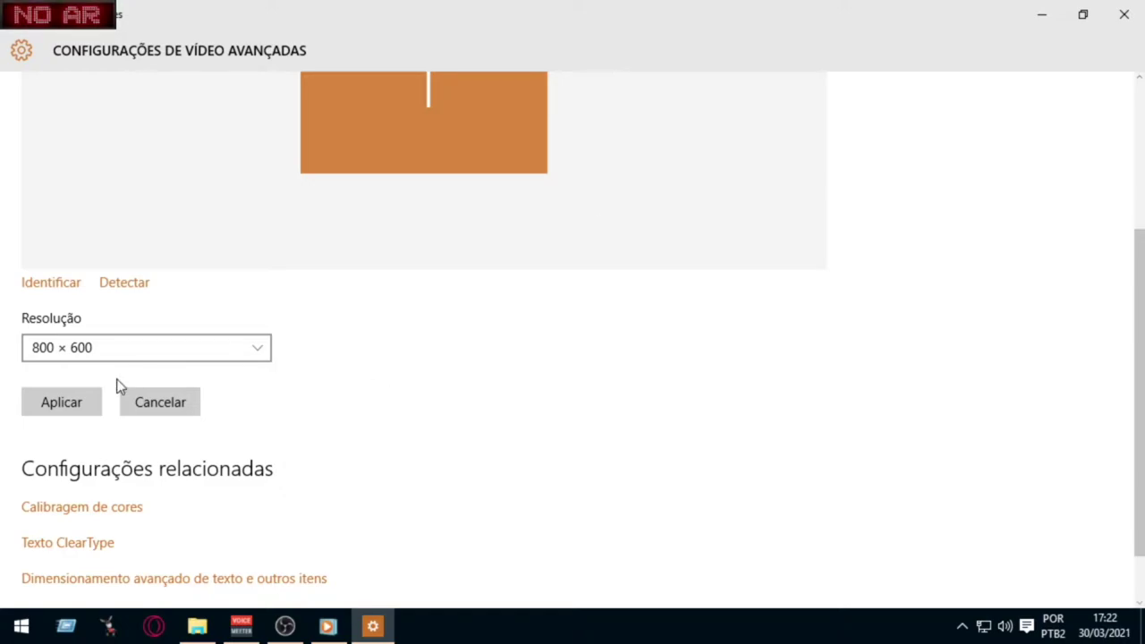
pyautogui.click(250, 356)
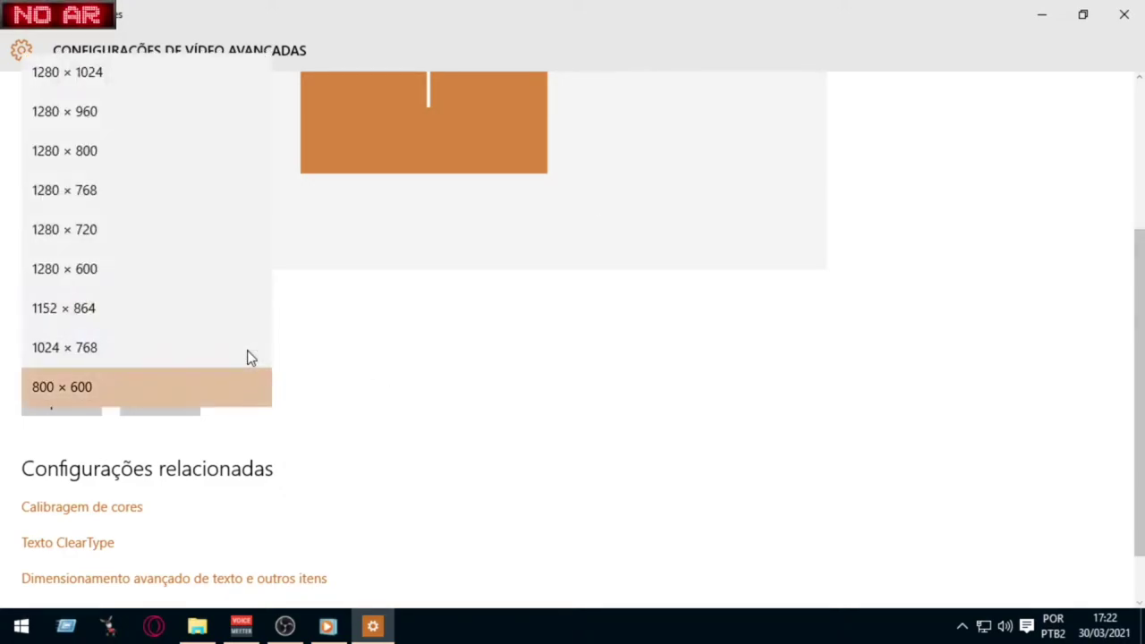
pyautogui.click(224, 401)
# - Open the Control Panel's Resolução de Tela page by way of the advanced text and item sizing settings
pyautogui.scroll(-2, 358, 391)
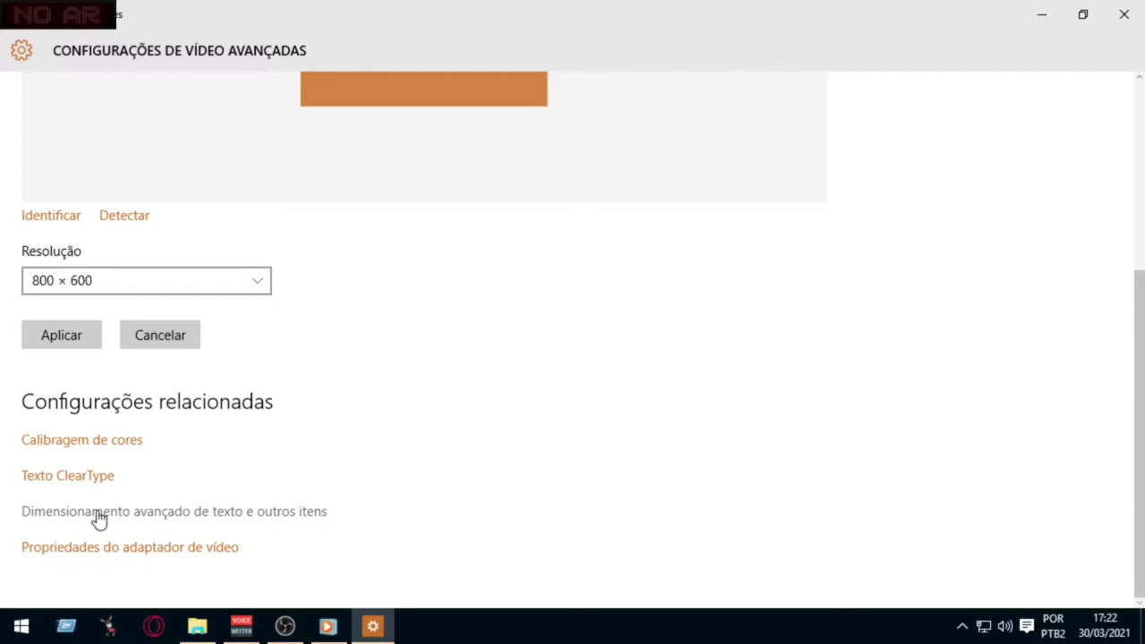
pyautogui.click(99, 513)
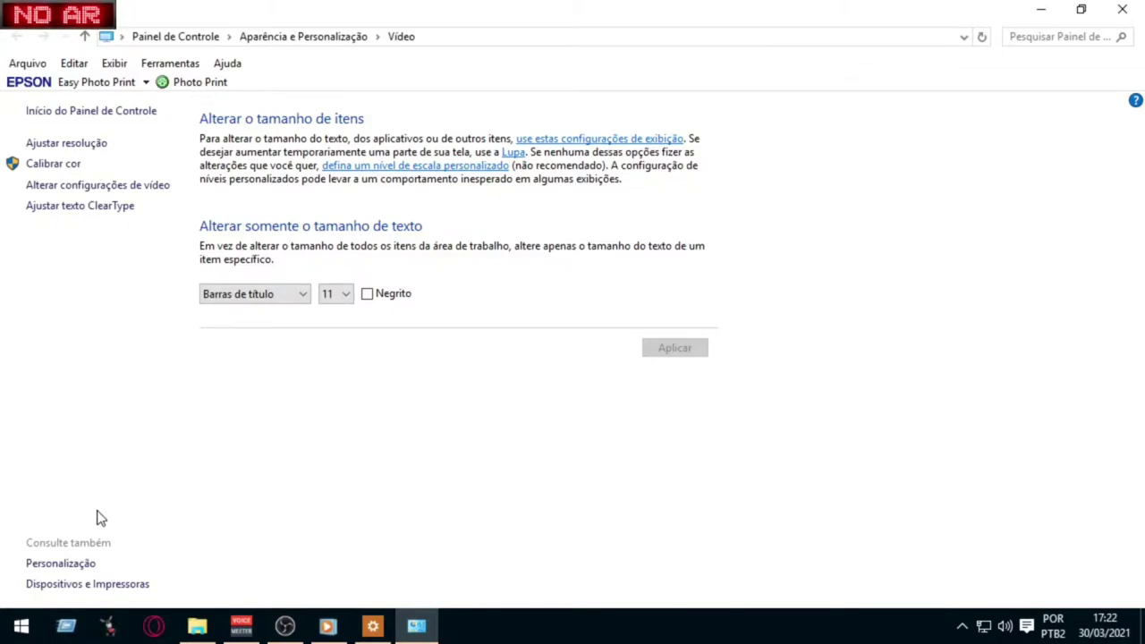
pyautogui.click(36, 144)
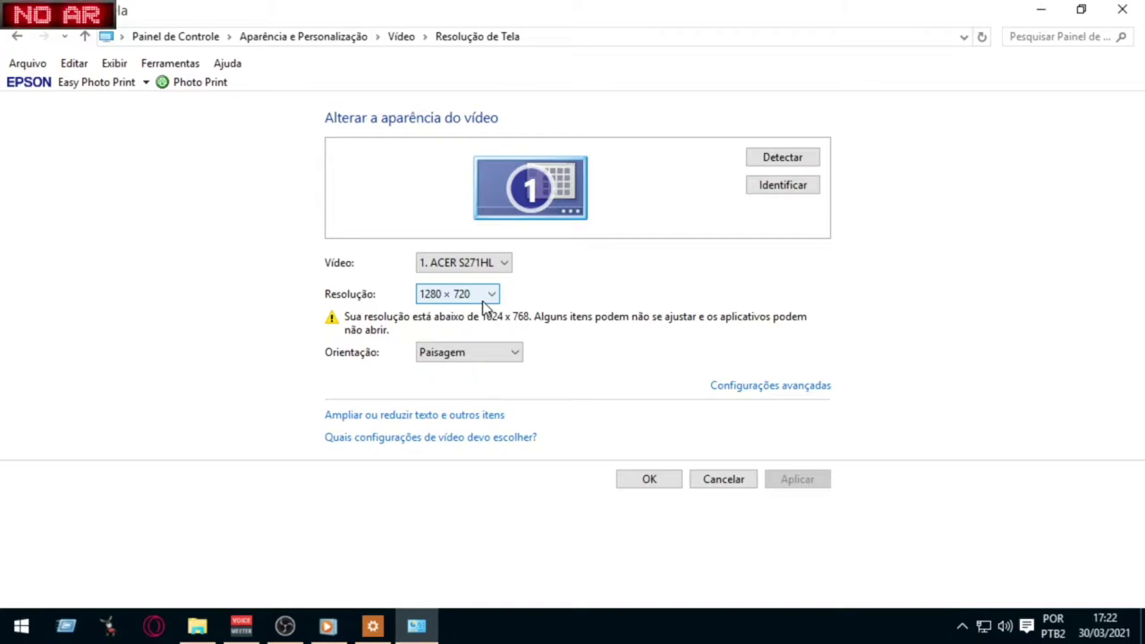
# - Return to the advanced display settings, apply the 800 × 600 resolution and keep the changes
pyautogui.click(370, 626)
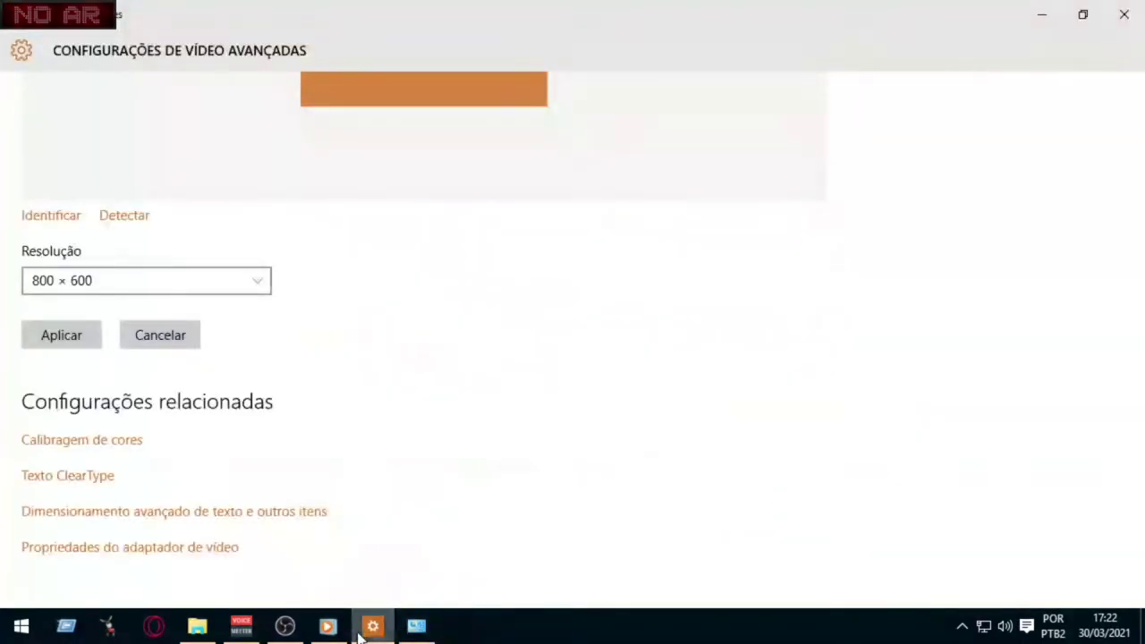
pyautogui.click(40, 343)
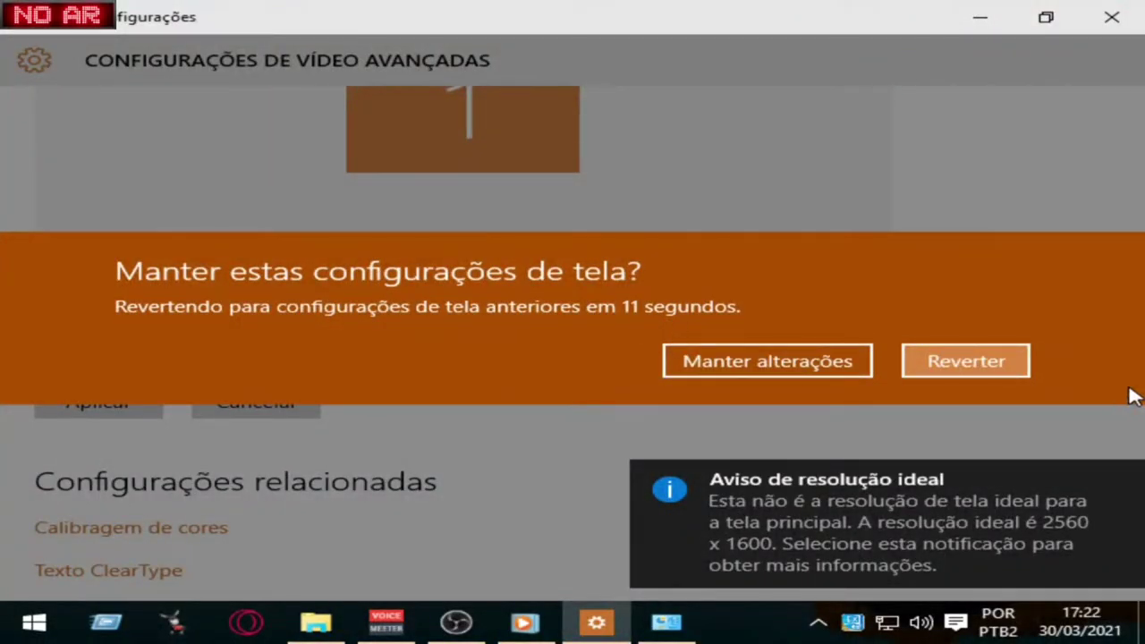
pyautogui.click(756, 367)
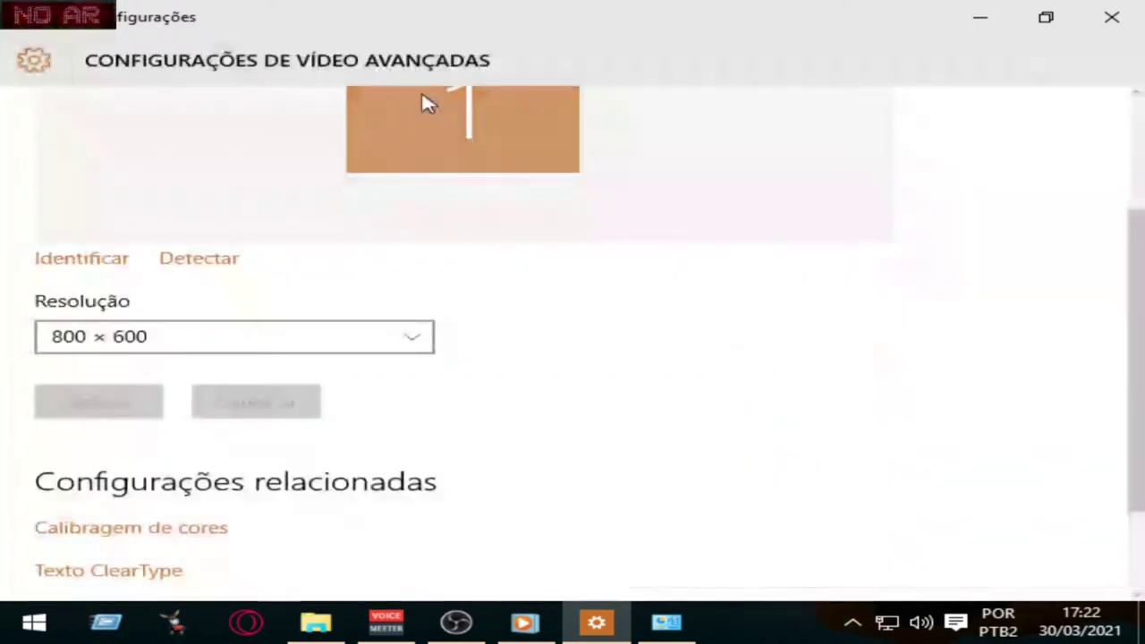
# - Open the advanced text and item sizing settings again and go to their resolution adjustment page
pyautogui.moveTo(639, 641)
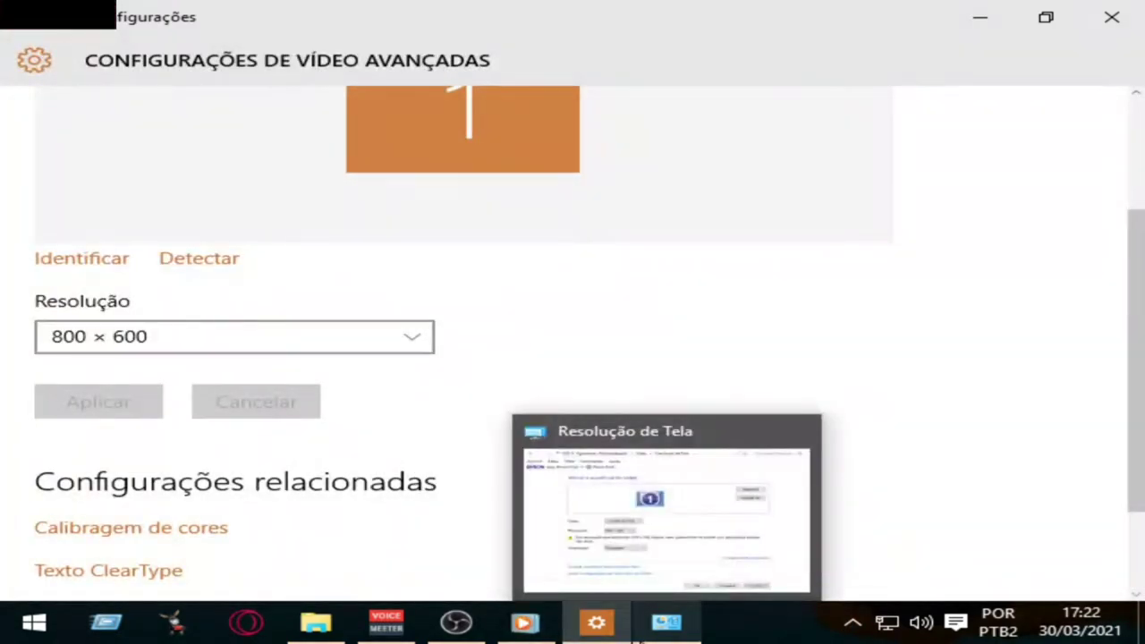
pyautogui.click(667, 631)
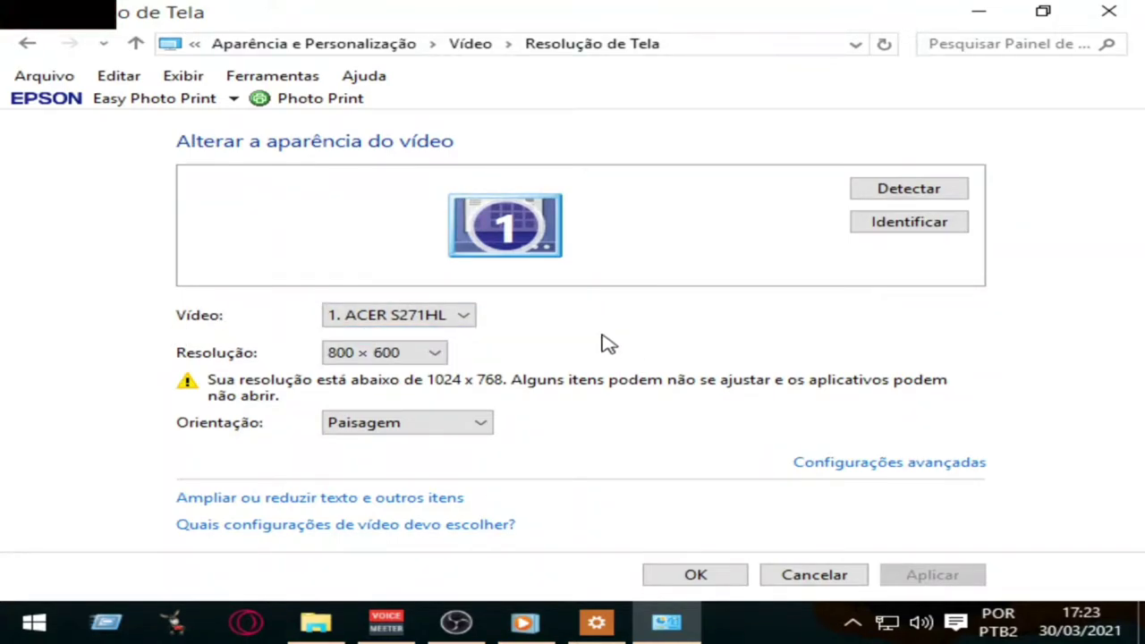
pyautogui.click(596, 621)
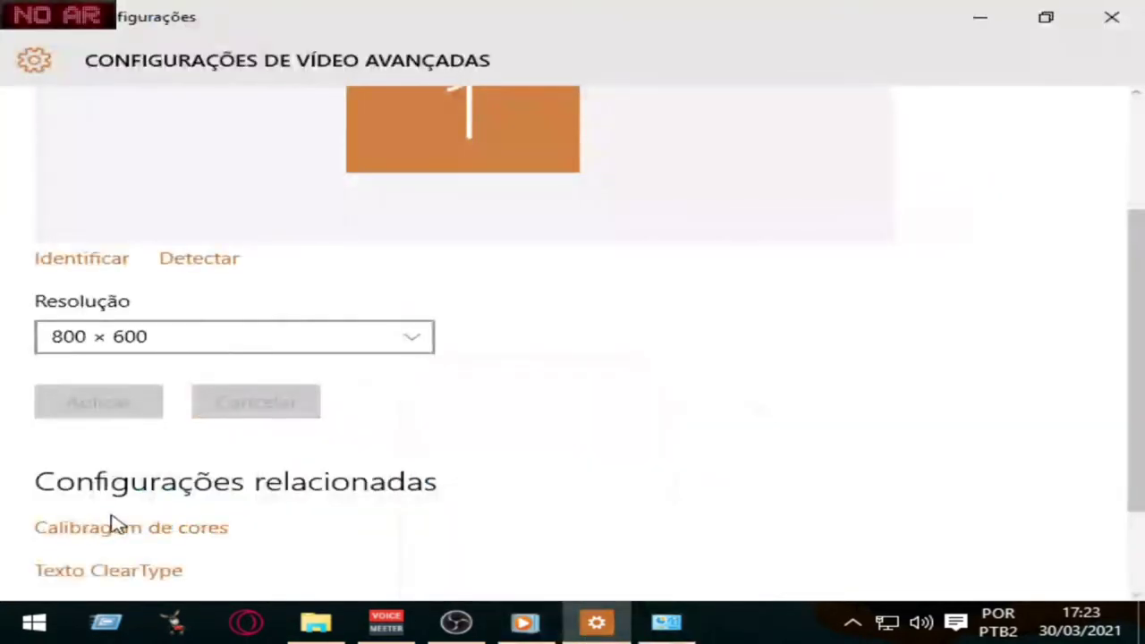
pyautogui.scroll(-3, 185, 527)
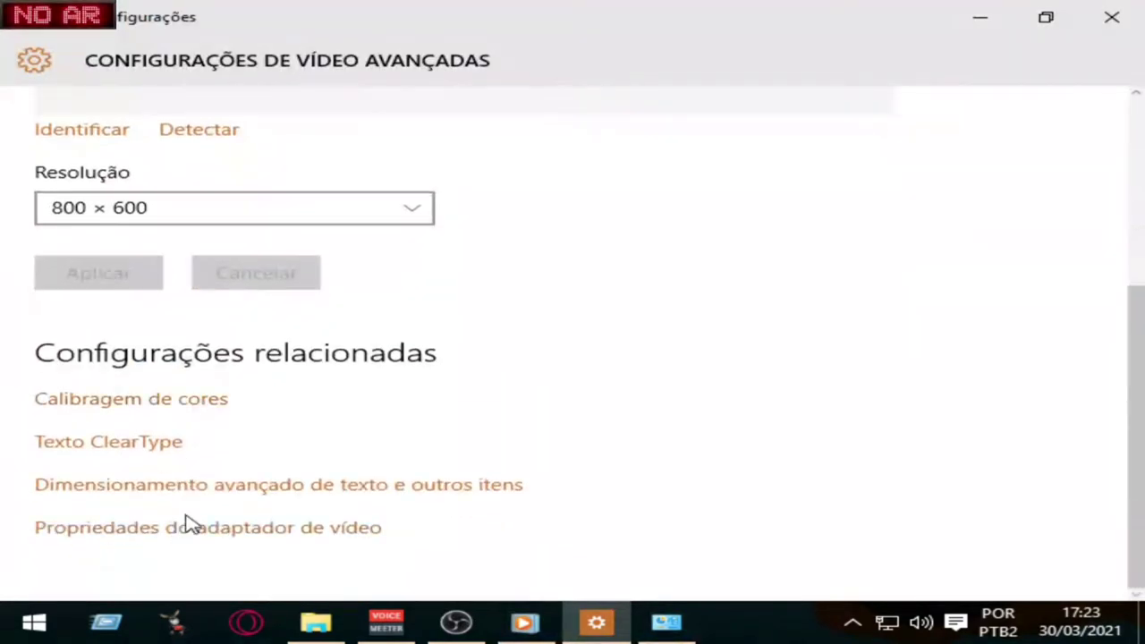
pyautogui.click(315, 484)
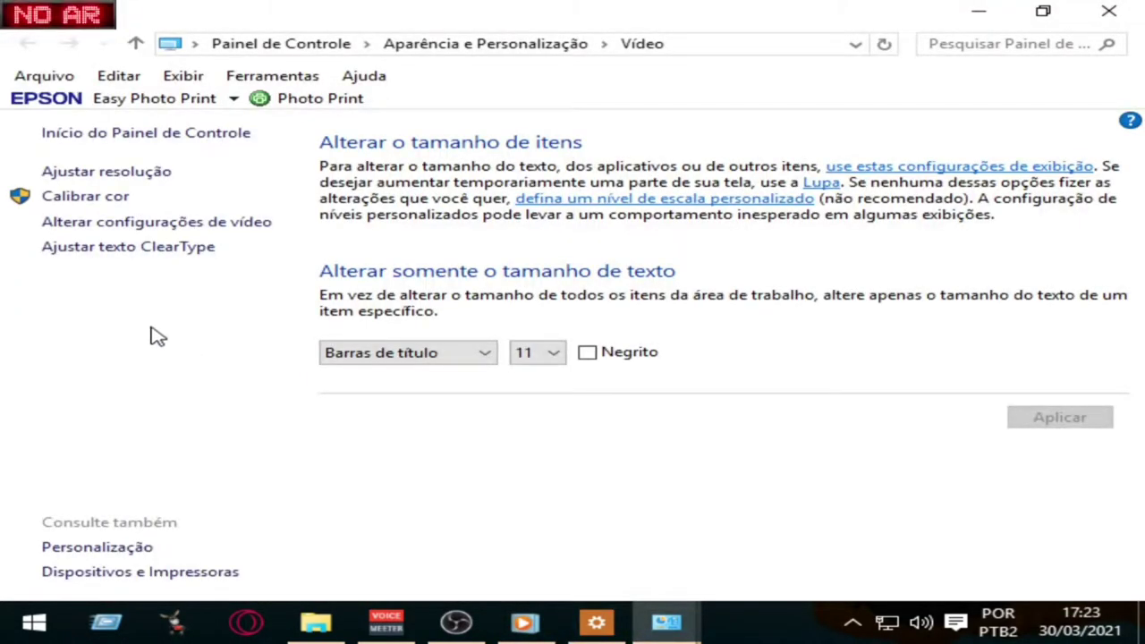
pyautogui.click(139, 173)
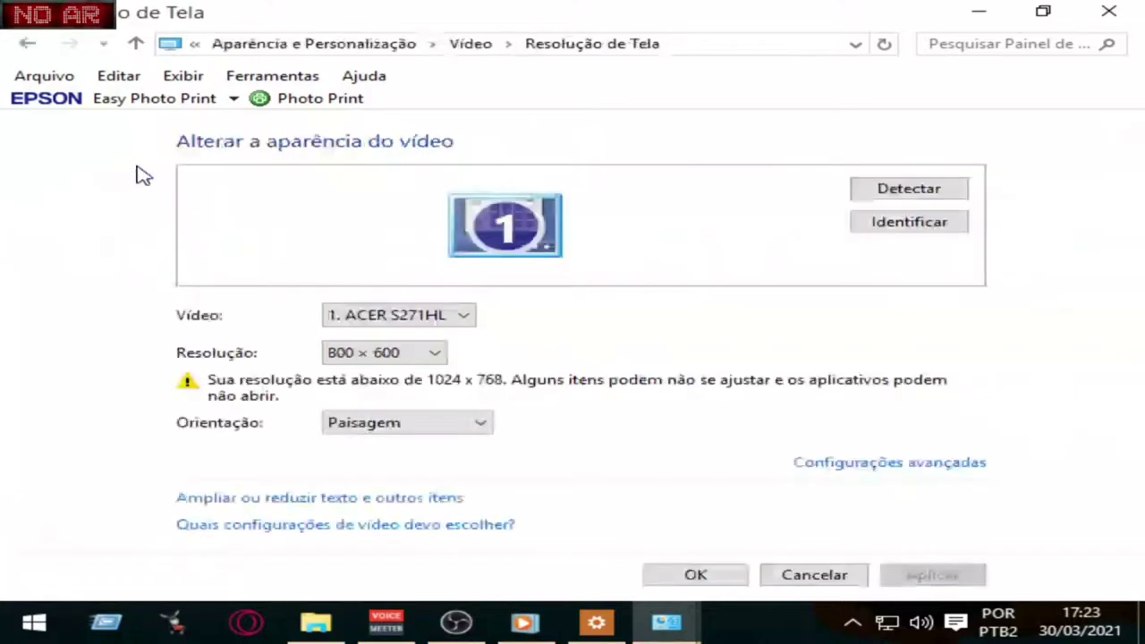
pyautogui.click(24, 45)
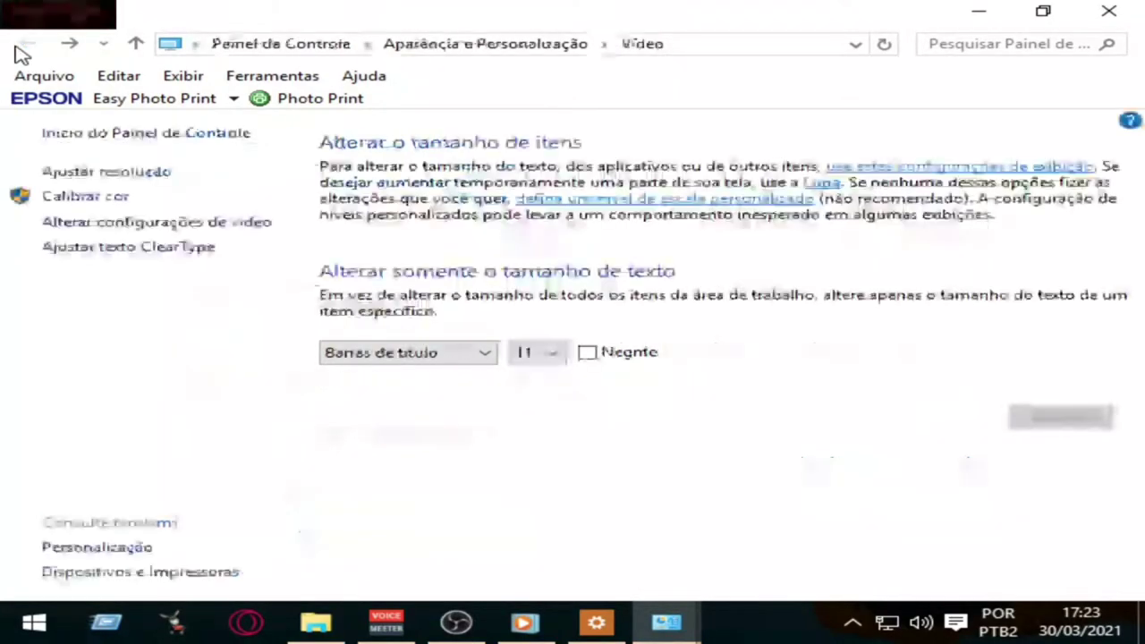
pyautogui.click(148, 174)
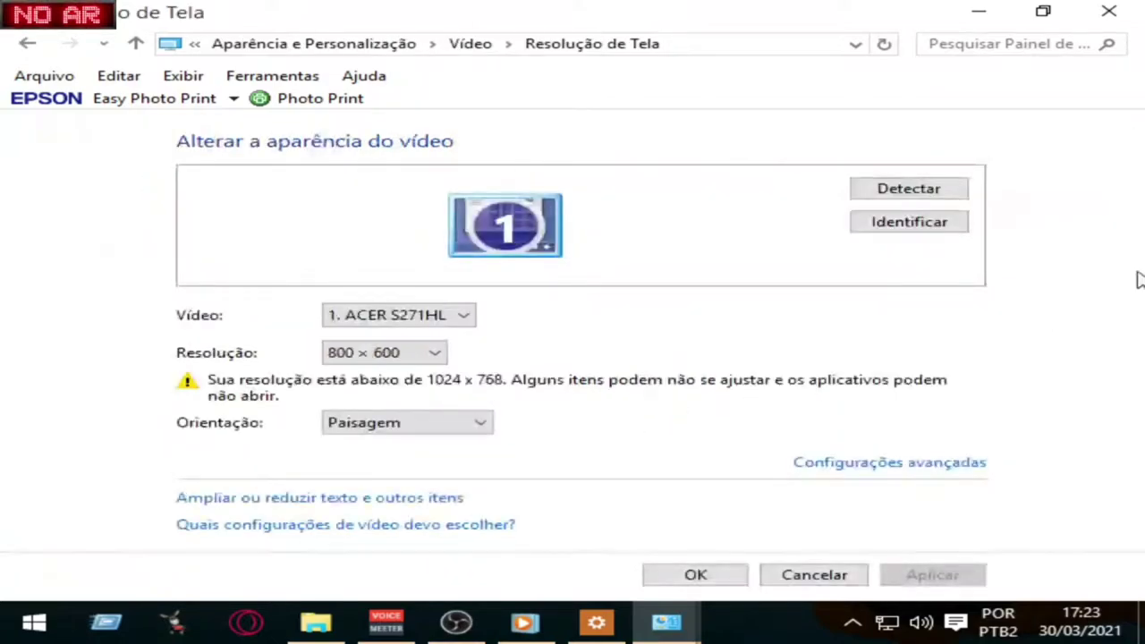
# - Select 512 × 384 as the screen resolution on the Resolução de Tela page
pyautogui.click(438, 353)
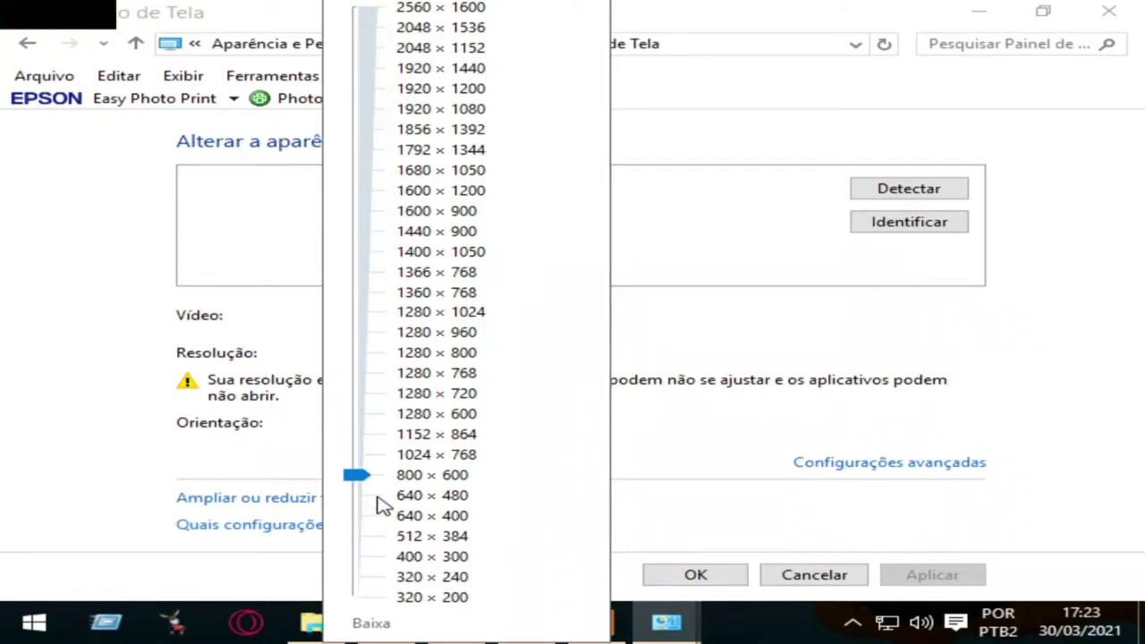
pyautogui.scroll(-2, 554, 506)
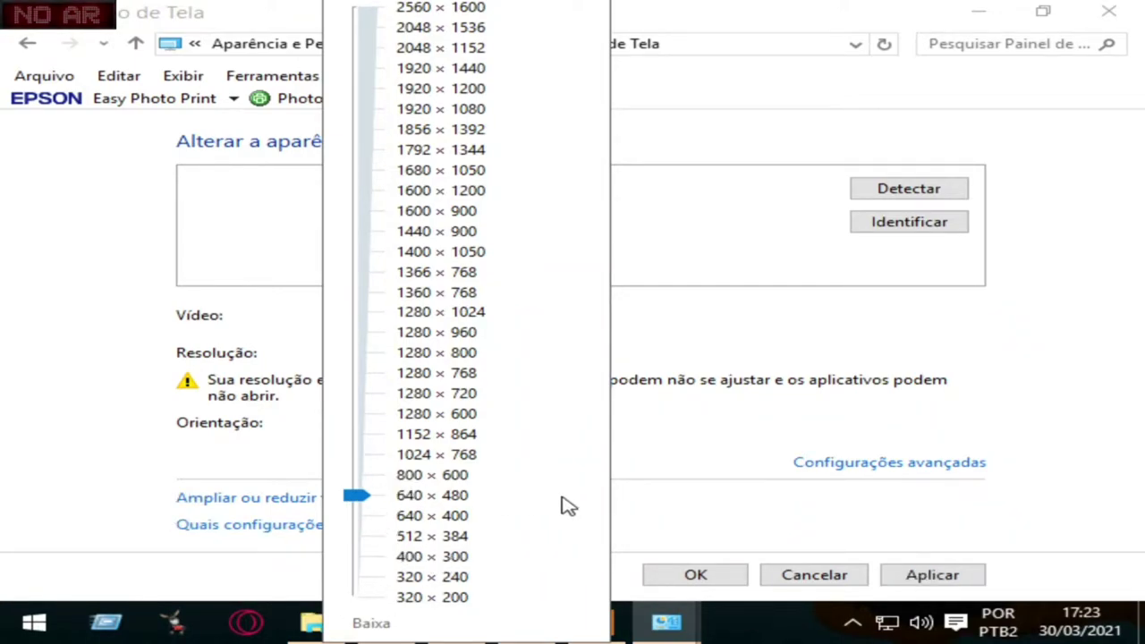
pyautogui.scroll(-1, 509, 514)
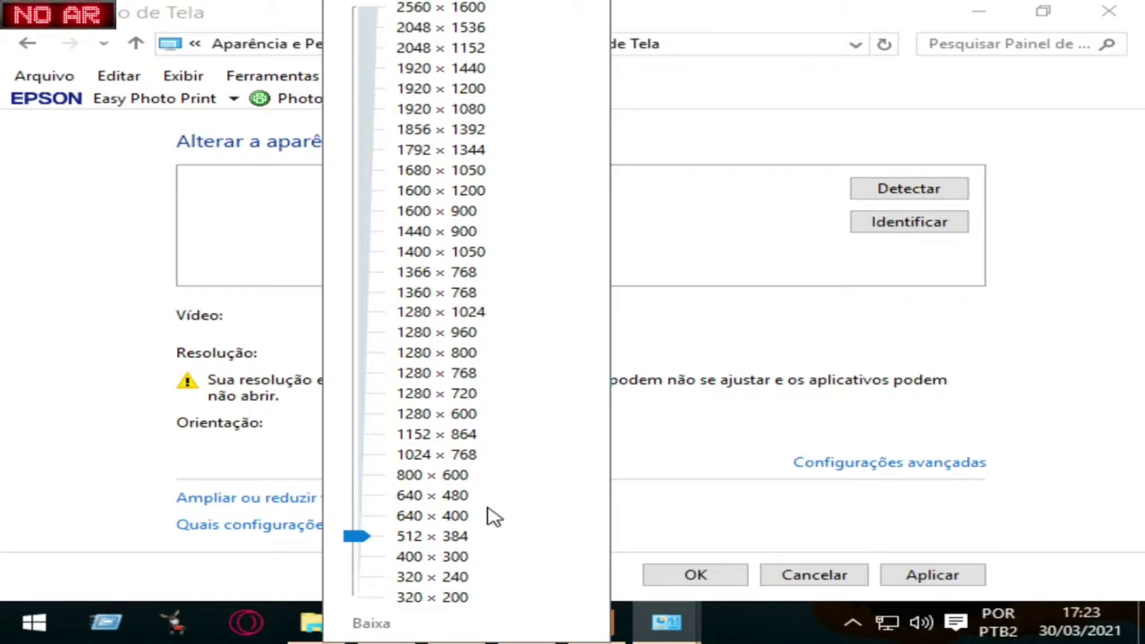
pyautogui.scroll(-3, 494, 526)
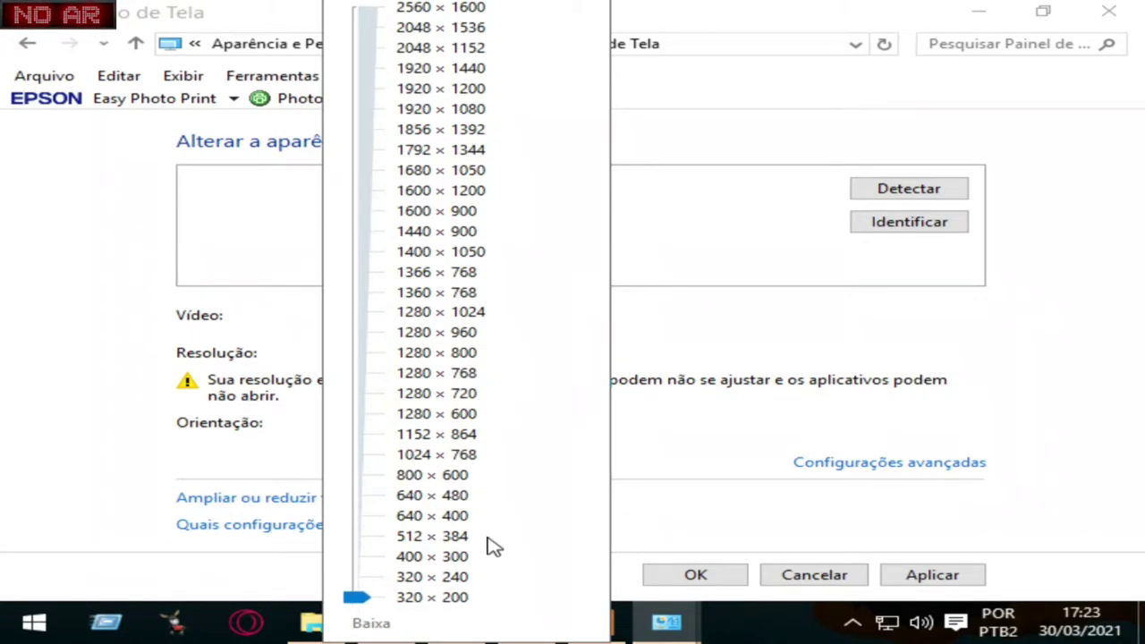
pyautogui.scroll(2, 494, 547)
pyautogui.scroll(1, 494, 547)
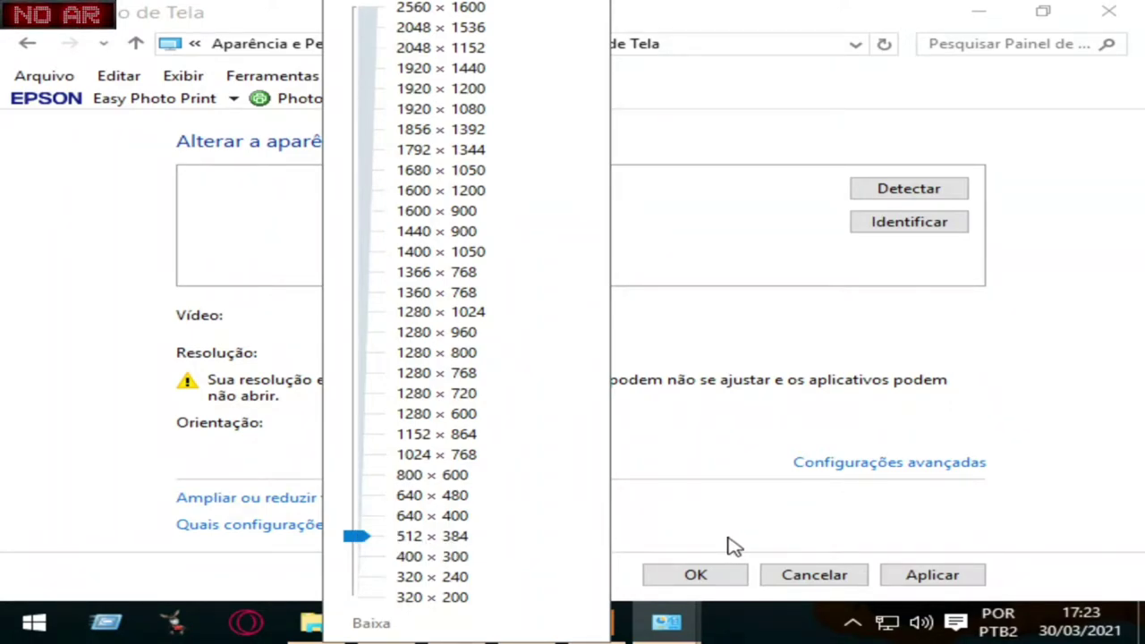
pyautogui.click(626, 513)
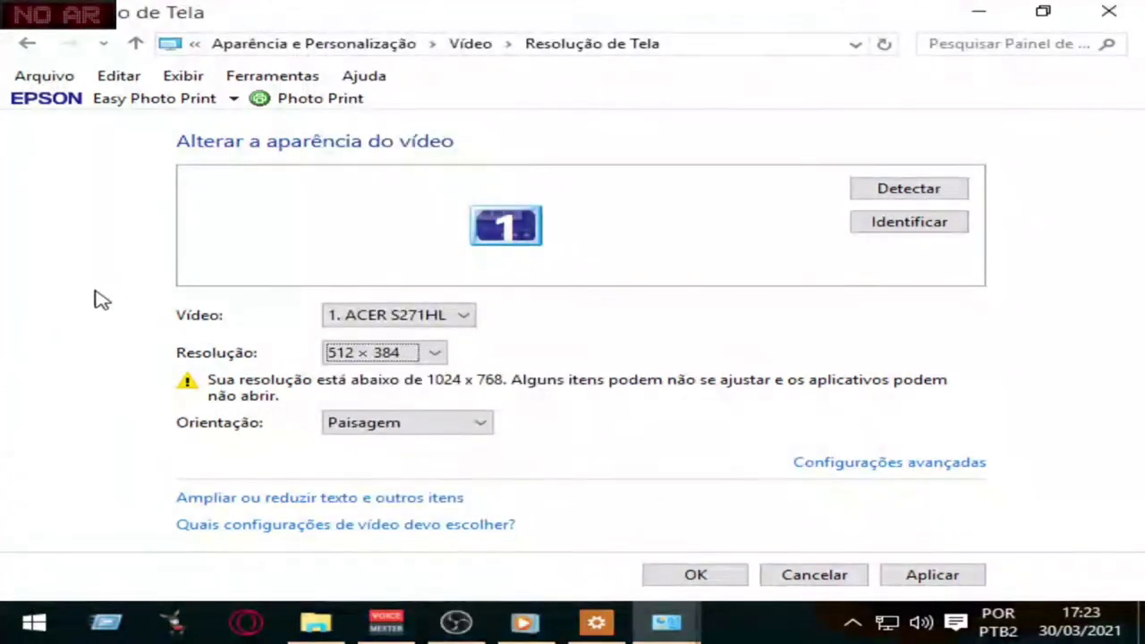
# - Apply the 512 × 384 resolution, dismiss the ideal-resolution notification and keep the changes
pyautogui.click(962, 583)
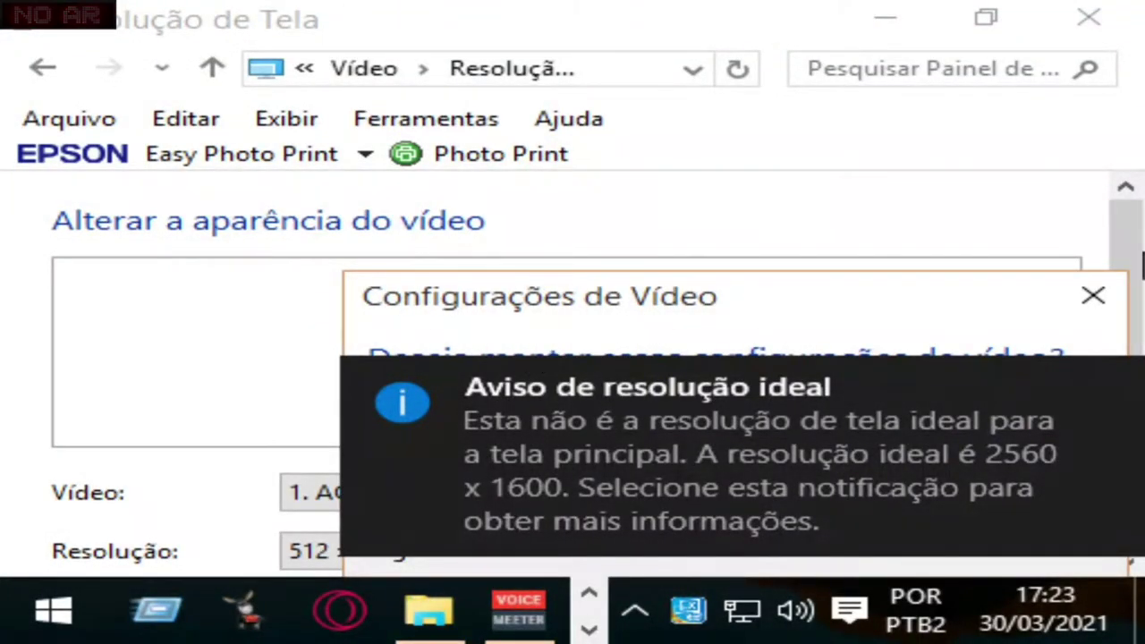
pyautogui.click(1109, 389)
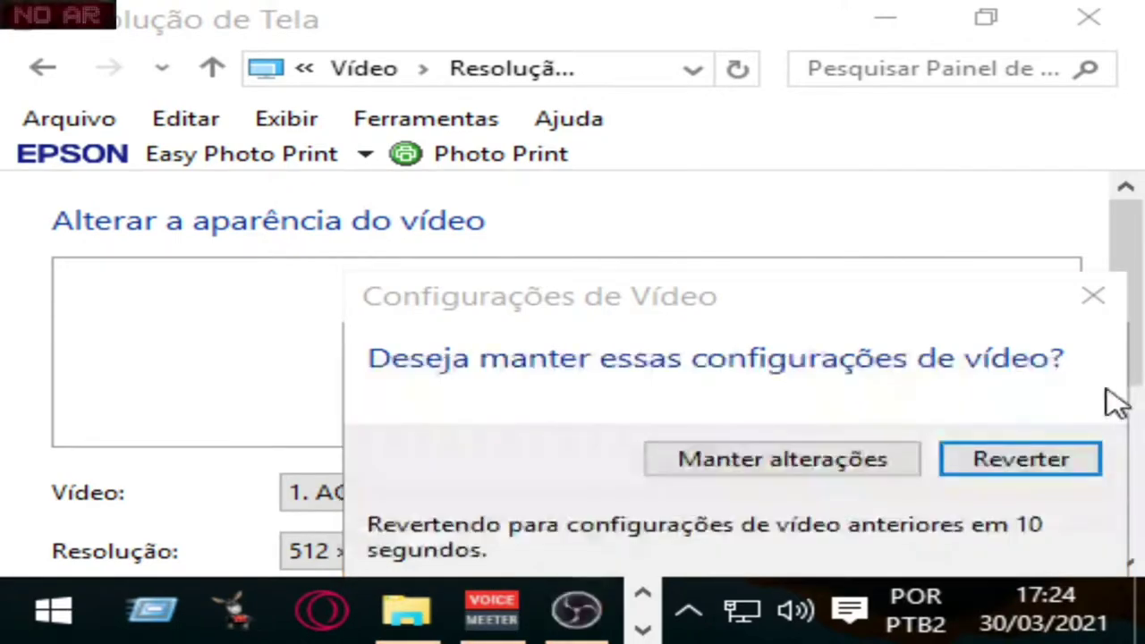
pyautogui.click(819, 447)
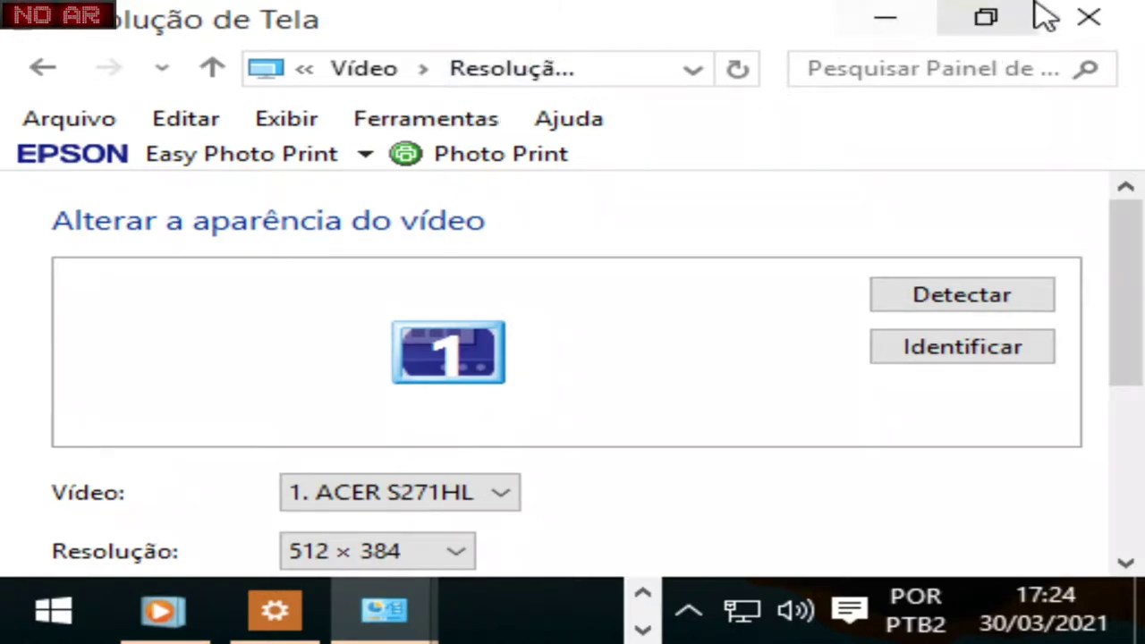
# - Minimize the open Resolução de Tela and Configurações windows to clear the screen
pyautogui.click(883, 20)
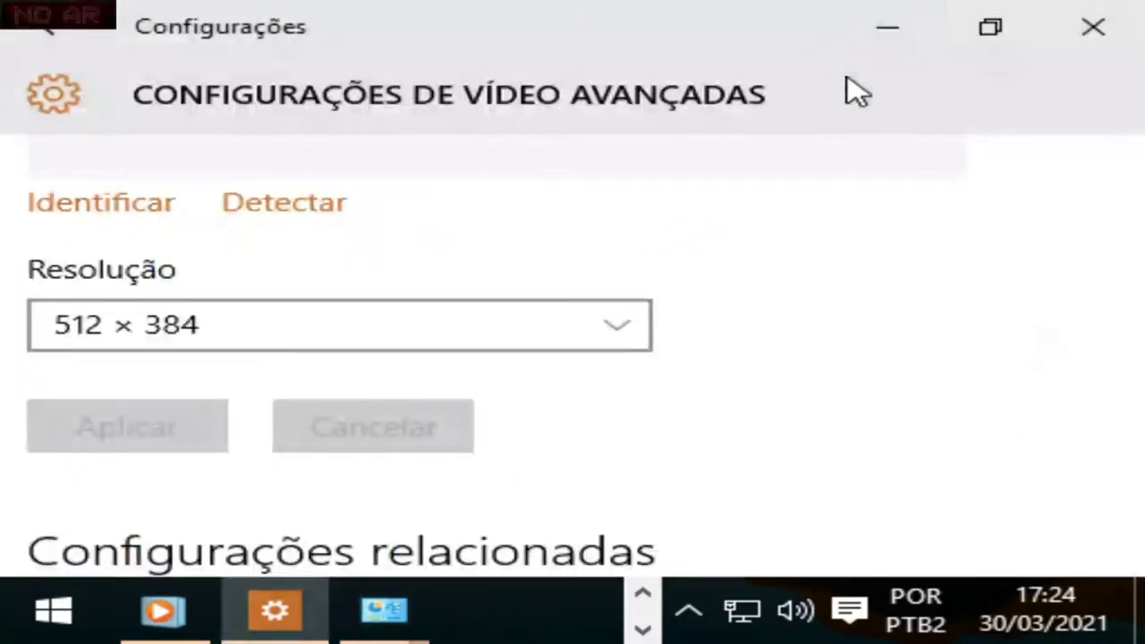
pyautogui.click(897, 21)
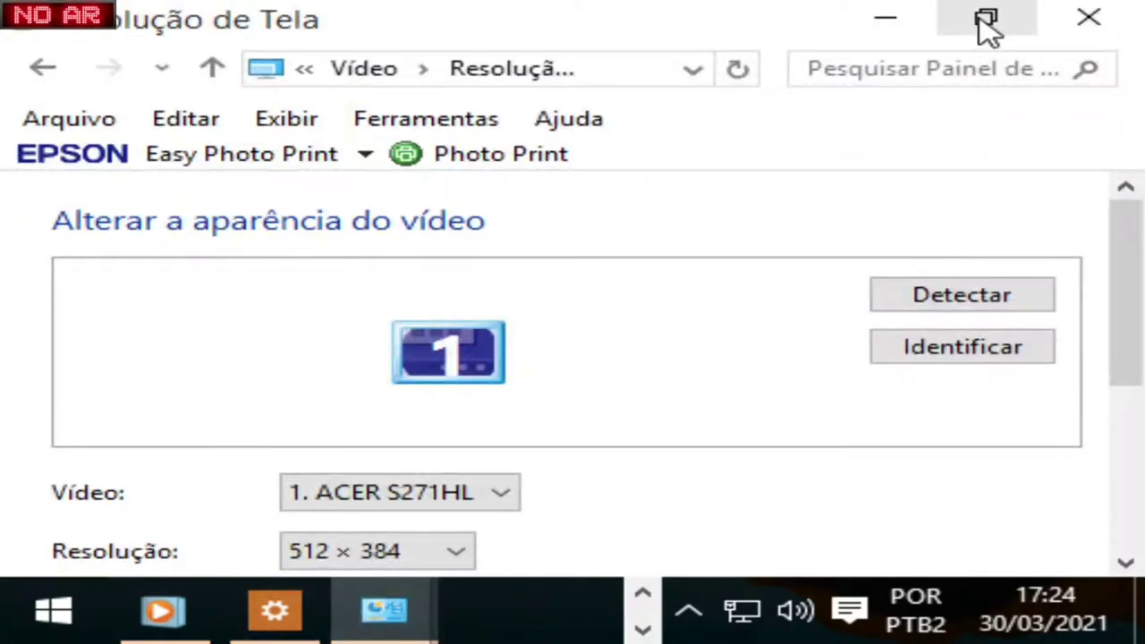
pyautogui.click(872, 18)
pyautogui.click(314, 38)
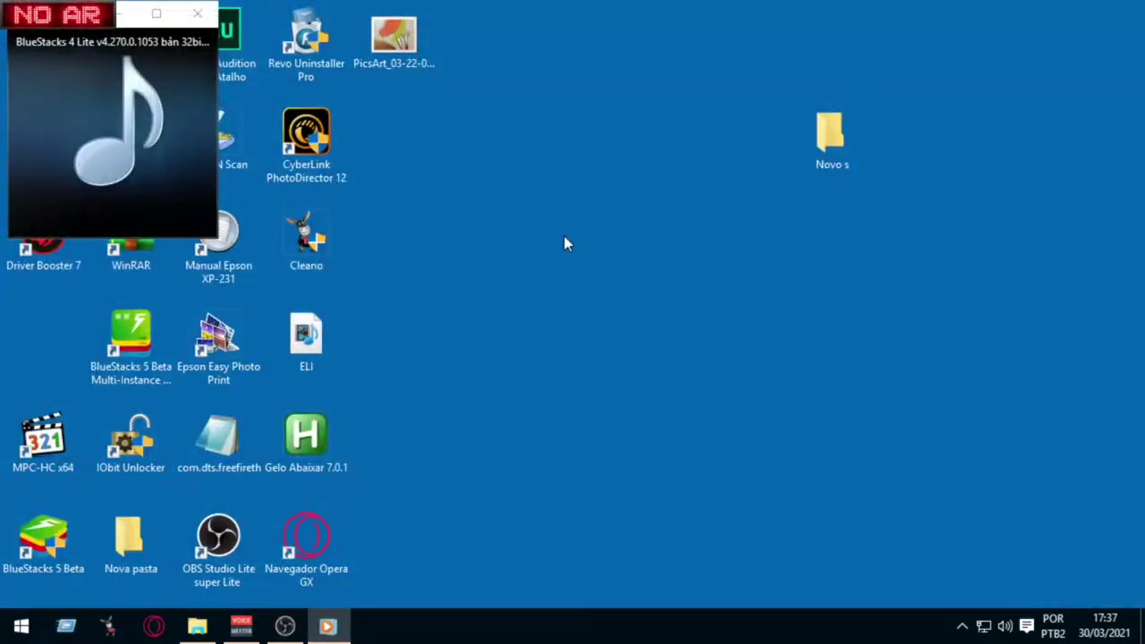
# - Open the Intel HD graphics control panel from the desktop and go to its Tela display settings
pyautogui.rightClick(531, 309)
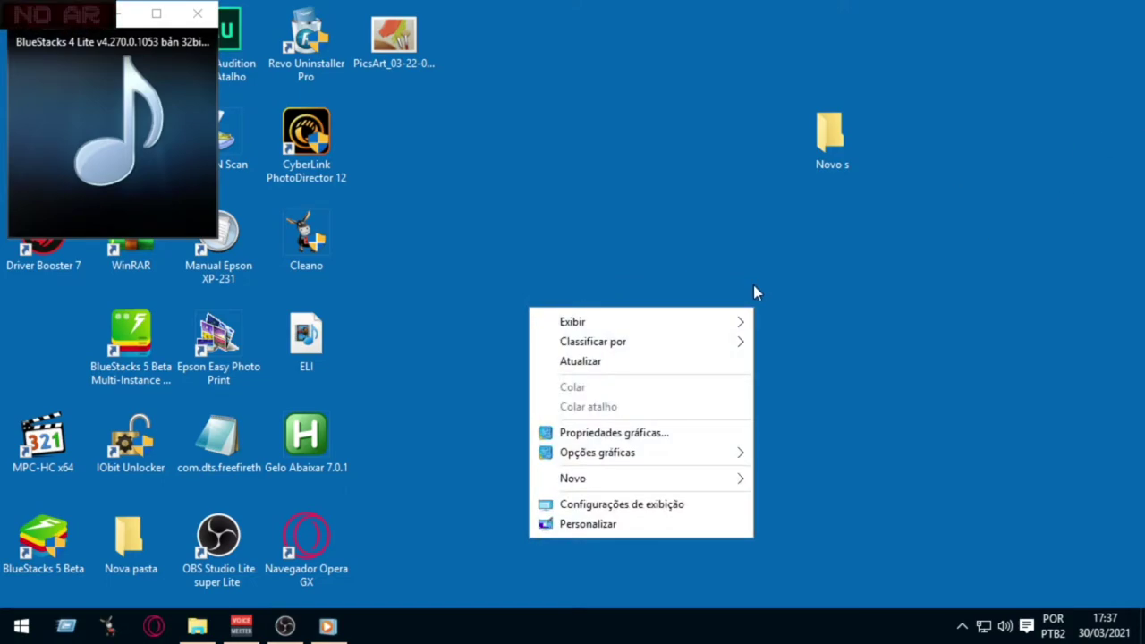
pyautogui.click(521, 273)
pyautogui.rightClick(521, 273)
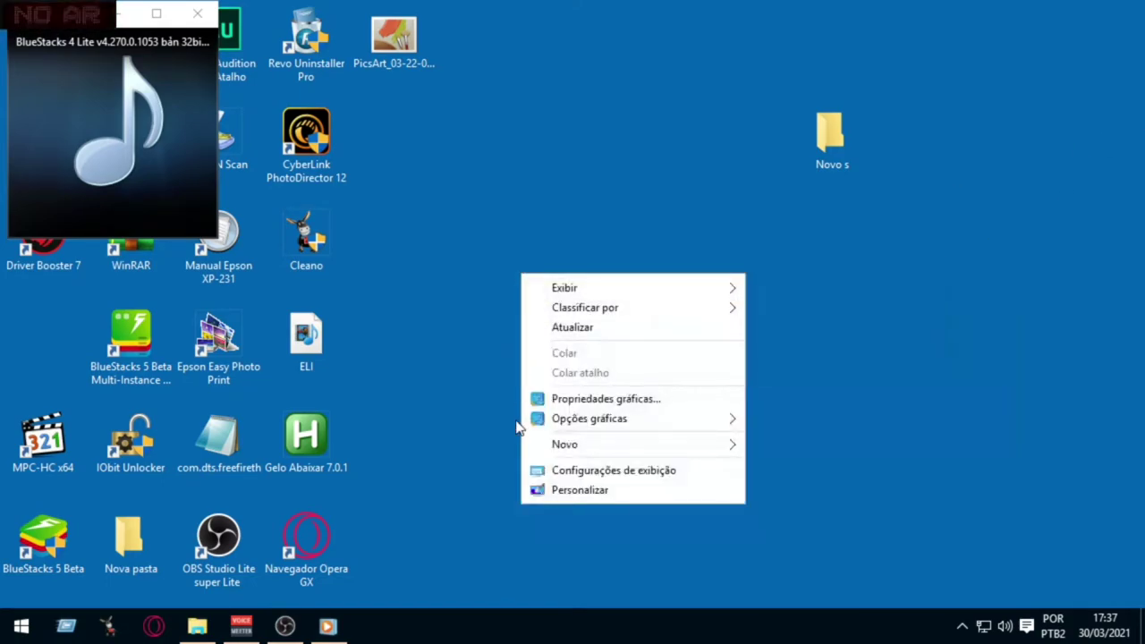
pyautogui.moveTo(579, 422)
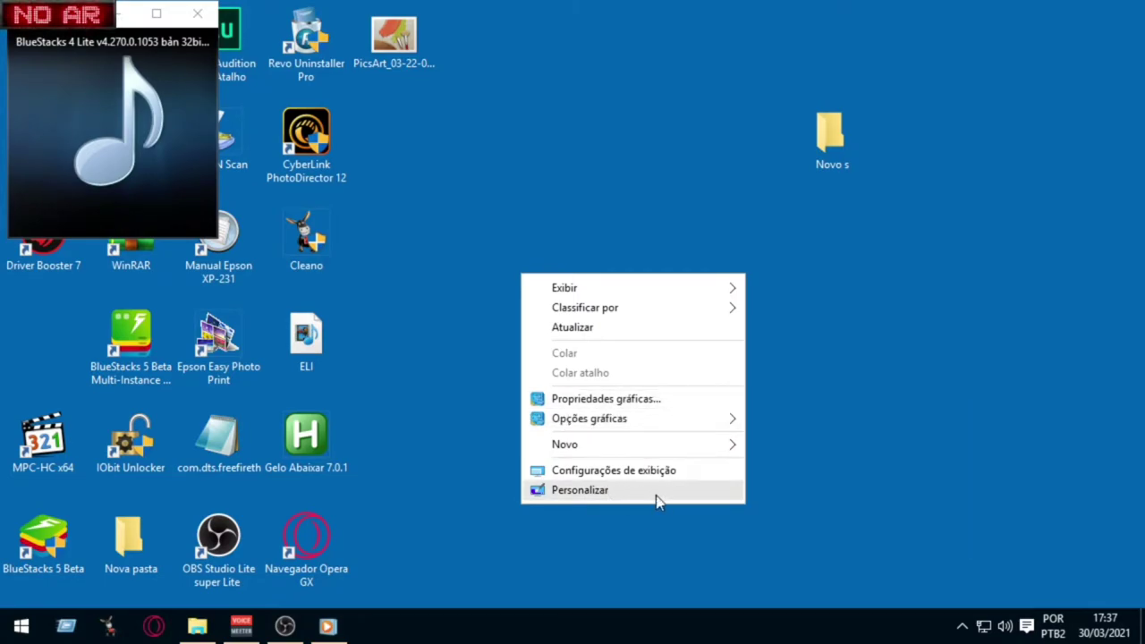
pyautogui.click(664, 418)
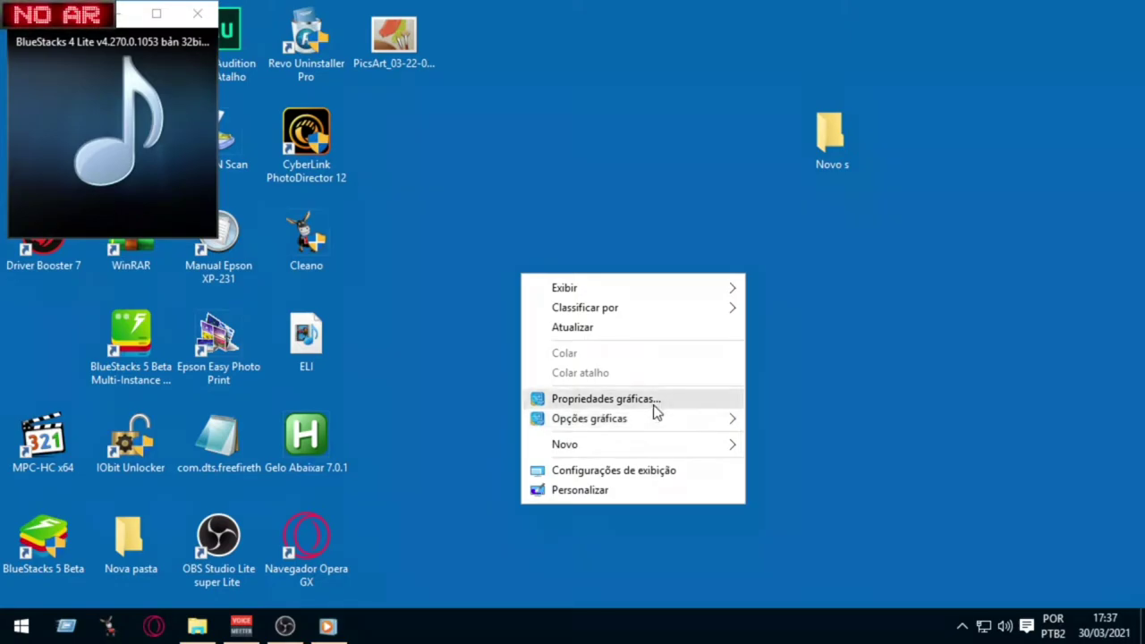
pyautogui.click(649, 399)
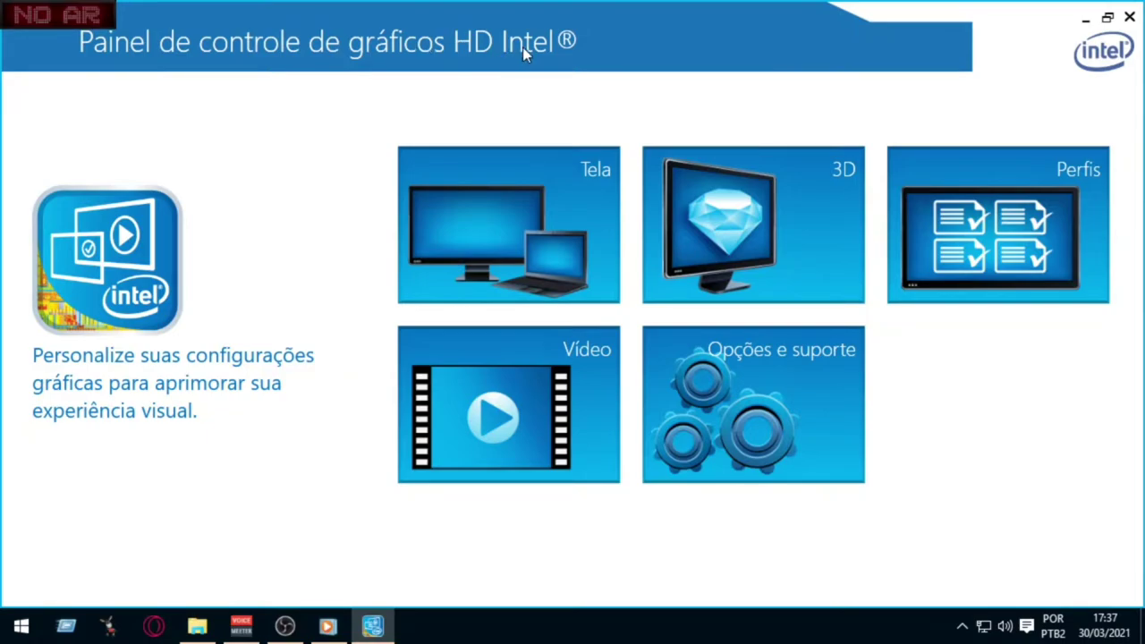
pyautogui.click(464, 295)
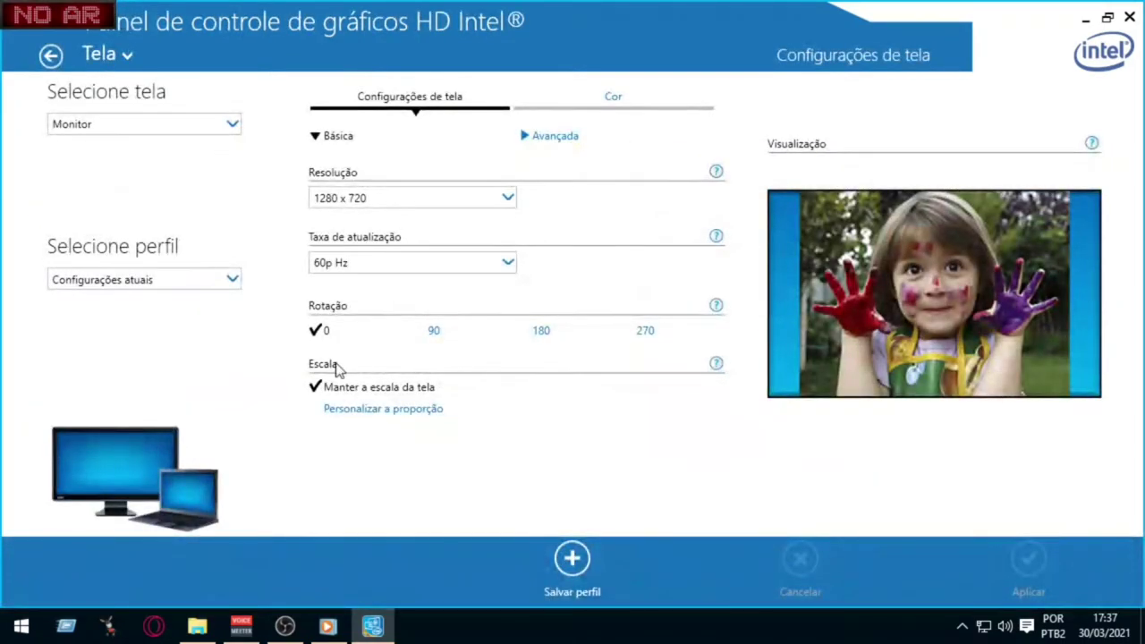
# - Try the Personalizar a proporção scaling by applying it, and decline to keep the new configuration
pyautogui.click(349, 411)
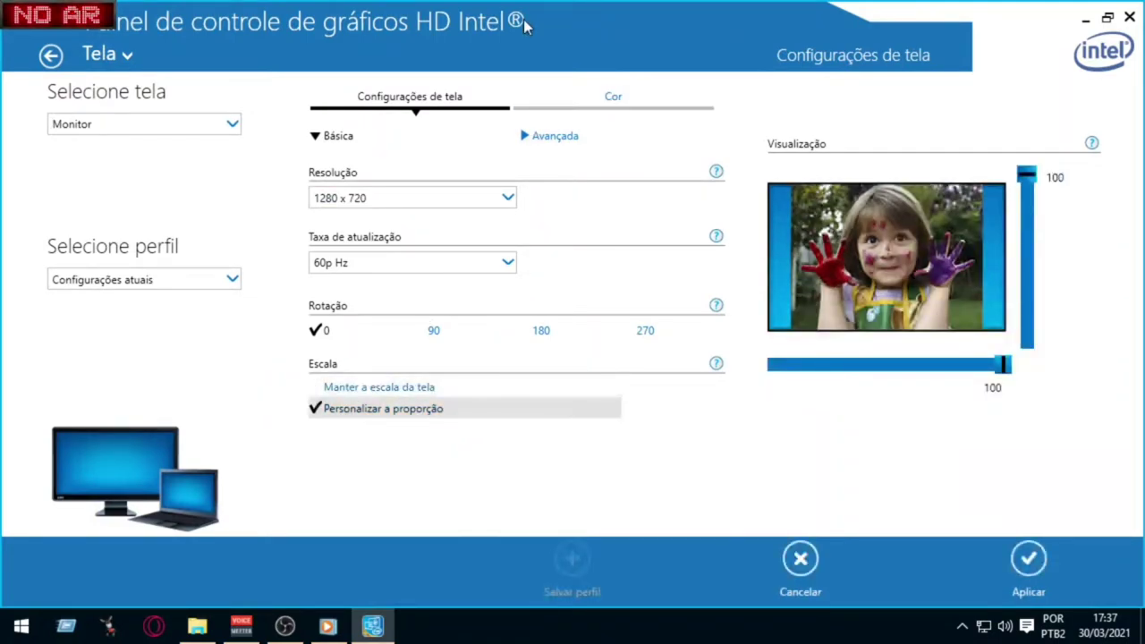
pyautogui.click(1029, 559)
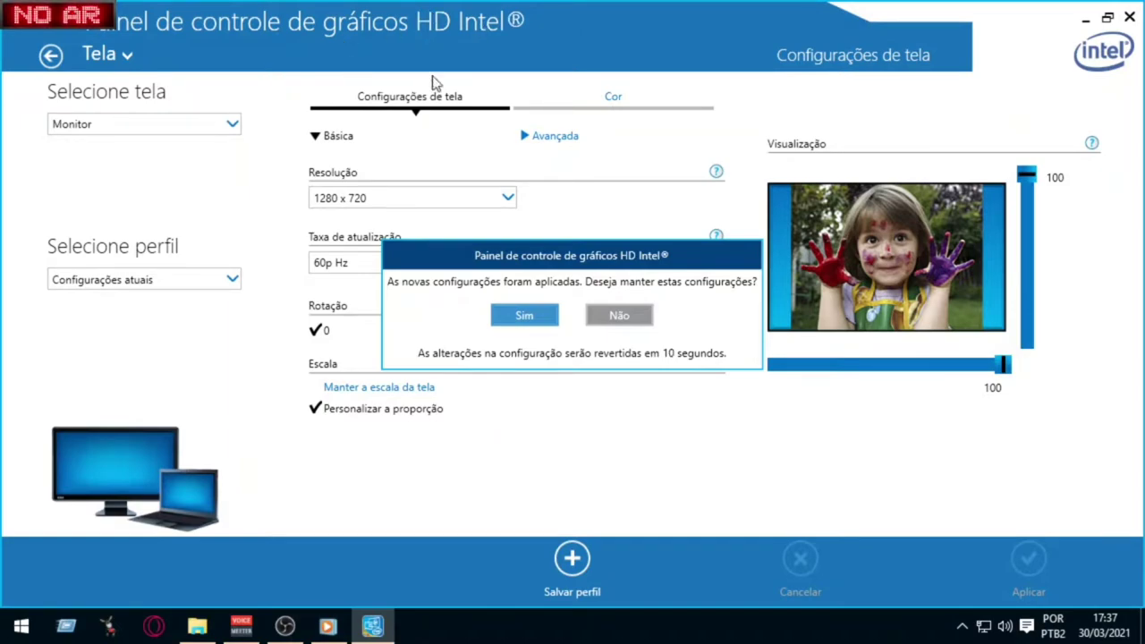
pyautogui.click(640, 318)
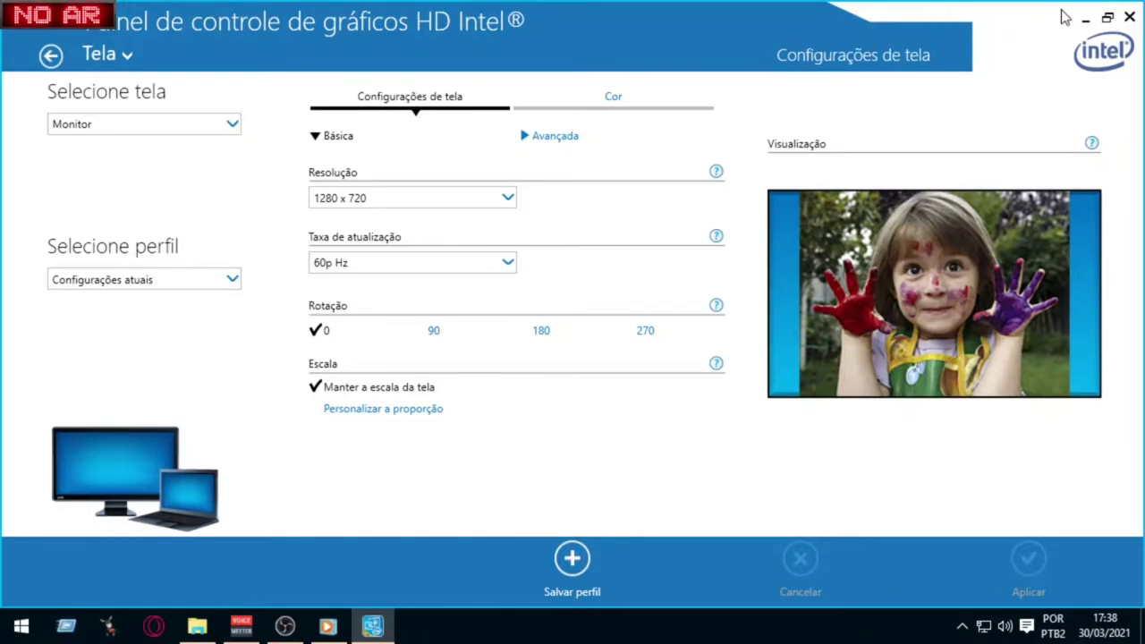
# - Minimize the Intel panel and choose Manter a escala da tela as the panel fit in the desktop's graphics options
pyautogui.click(1085, 25)
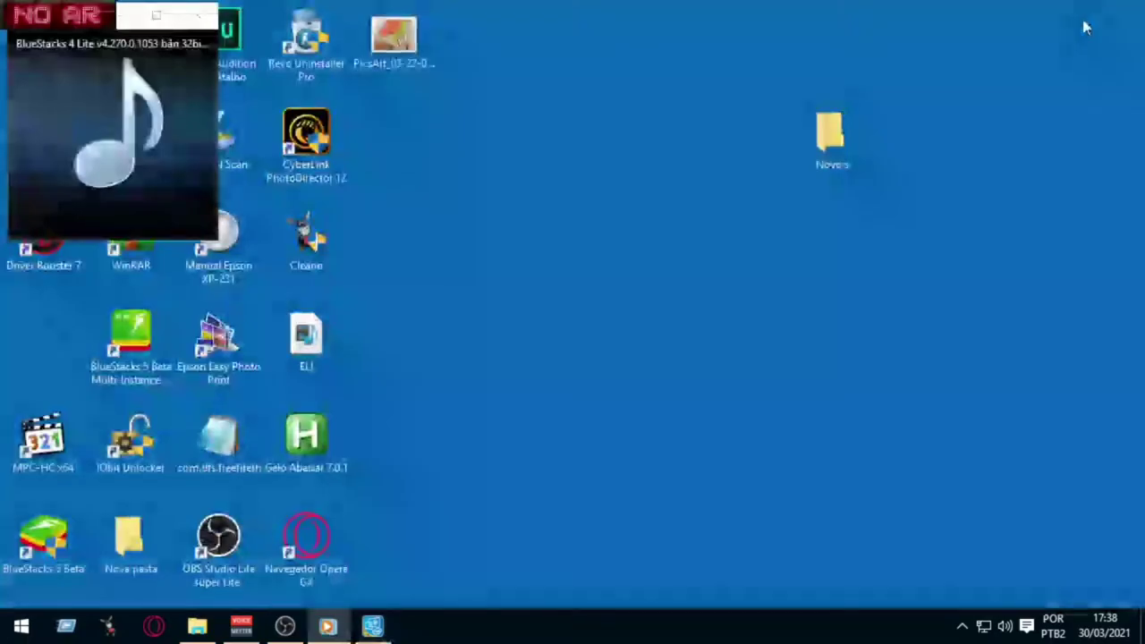
pyautogui.rightClick(608, 362)
pyautogui.moveTo(733, 514)
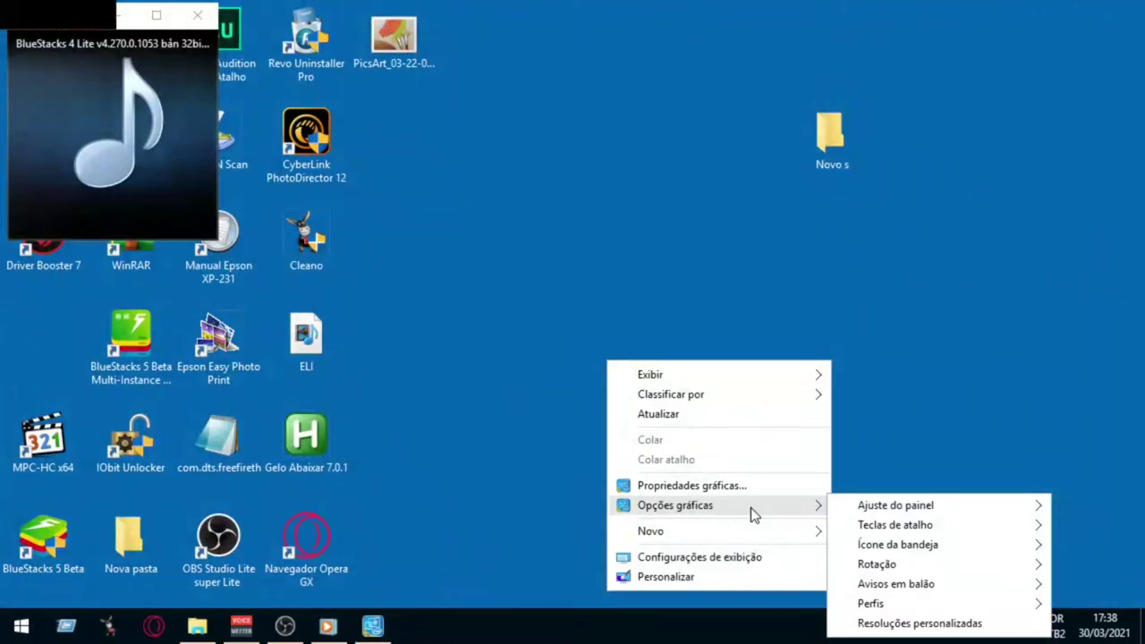
pyautogui.moveTo(899, 507)
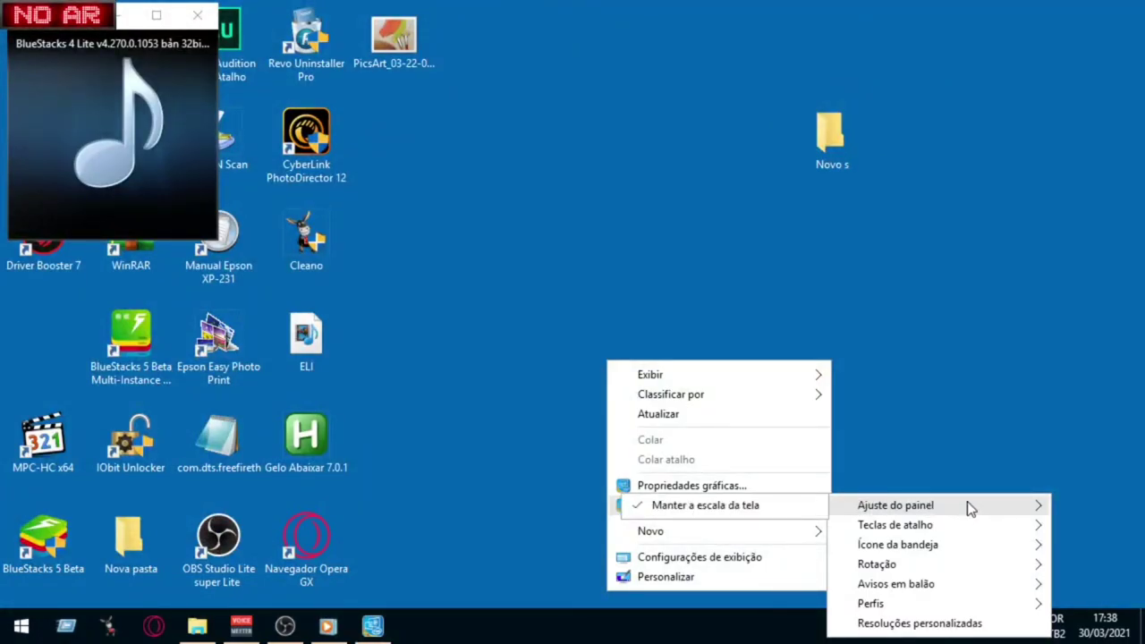
pyautogui.click(791, 507)
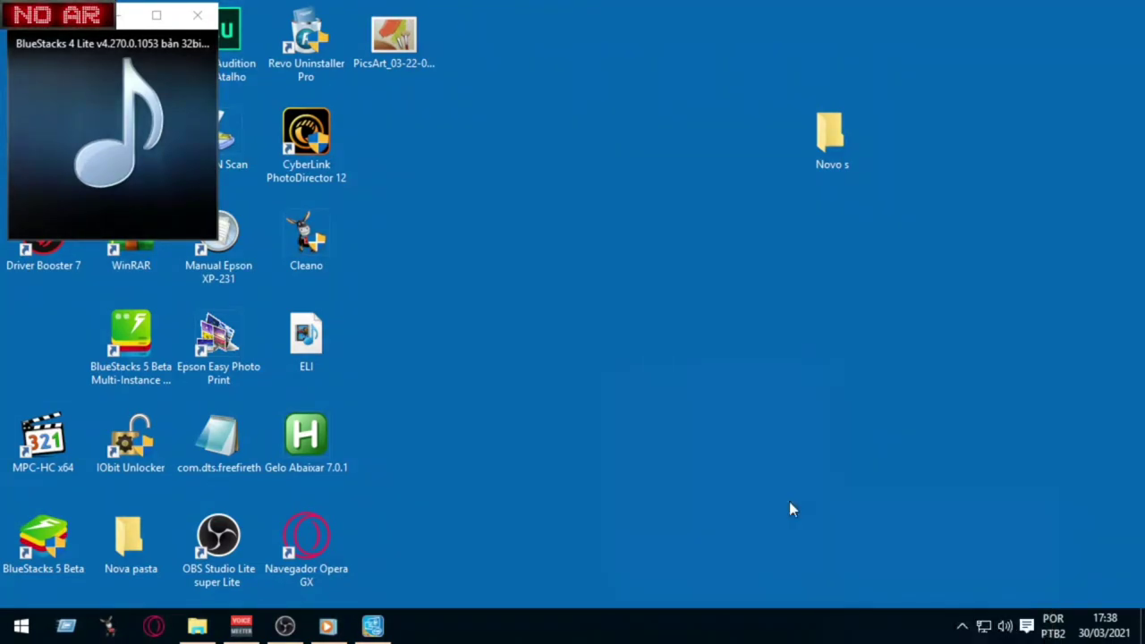
# - Review the desktop's graphics options, including panel fit, hotkeys, tray icon and custom resolutions
pyautogui.rightClick(607, 442)
pyautogui.moveTo(738, 356)
pyautogui.moveTo(895, 359)
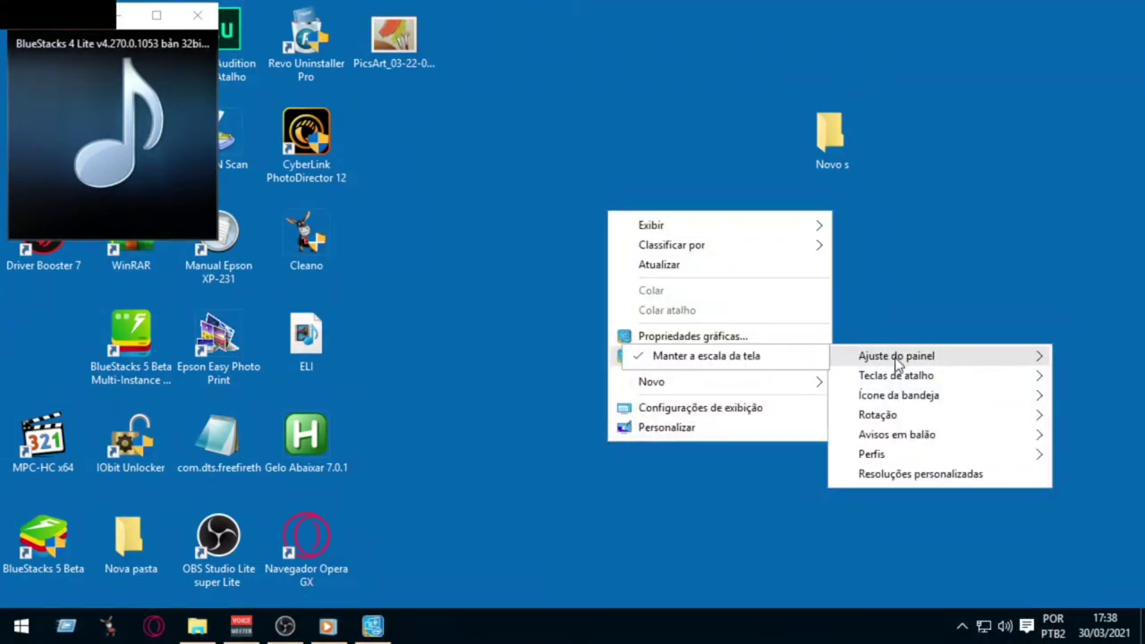
pyautogui.moveTo(910, 377)
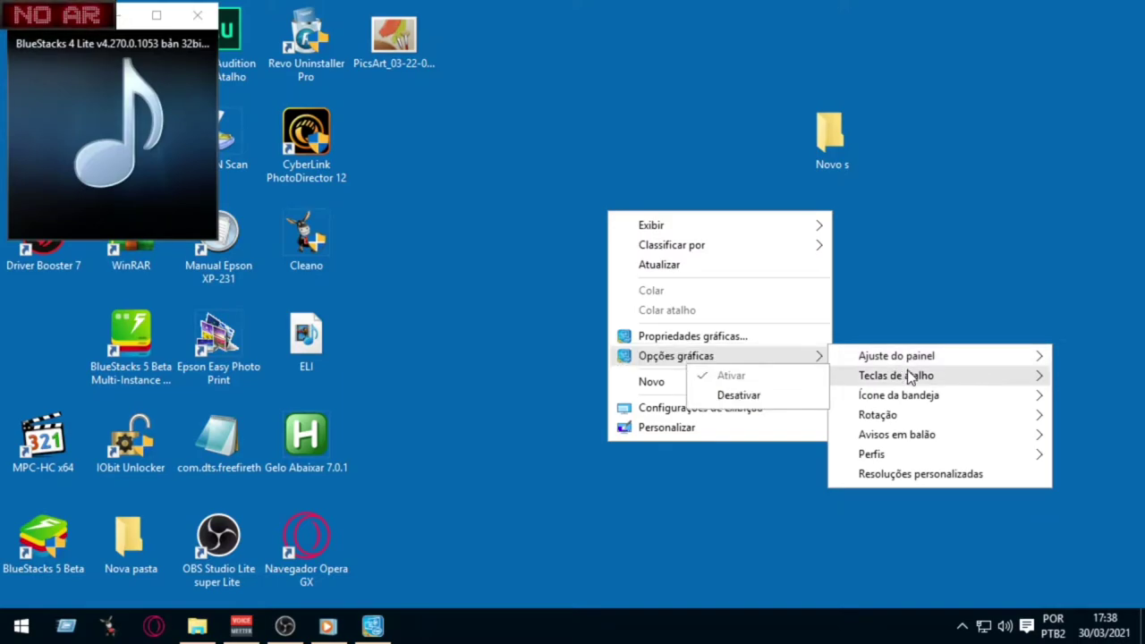
pyautogui.moveTo(893, 402)
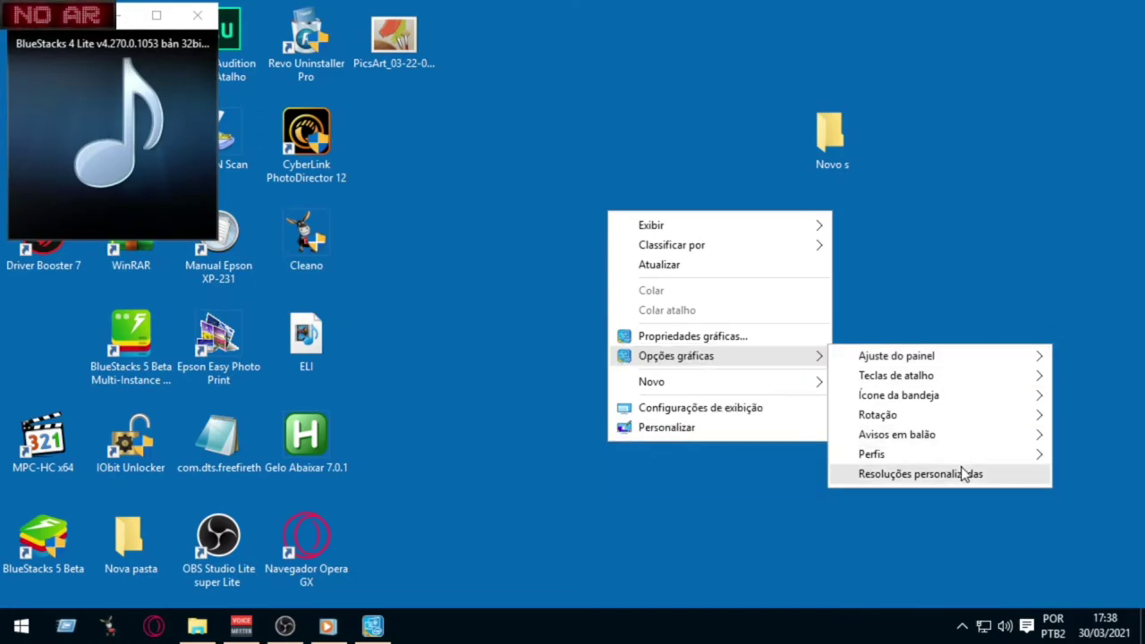
pyautogui.moveTo(1017, 462)
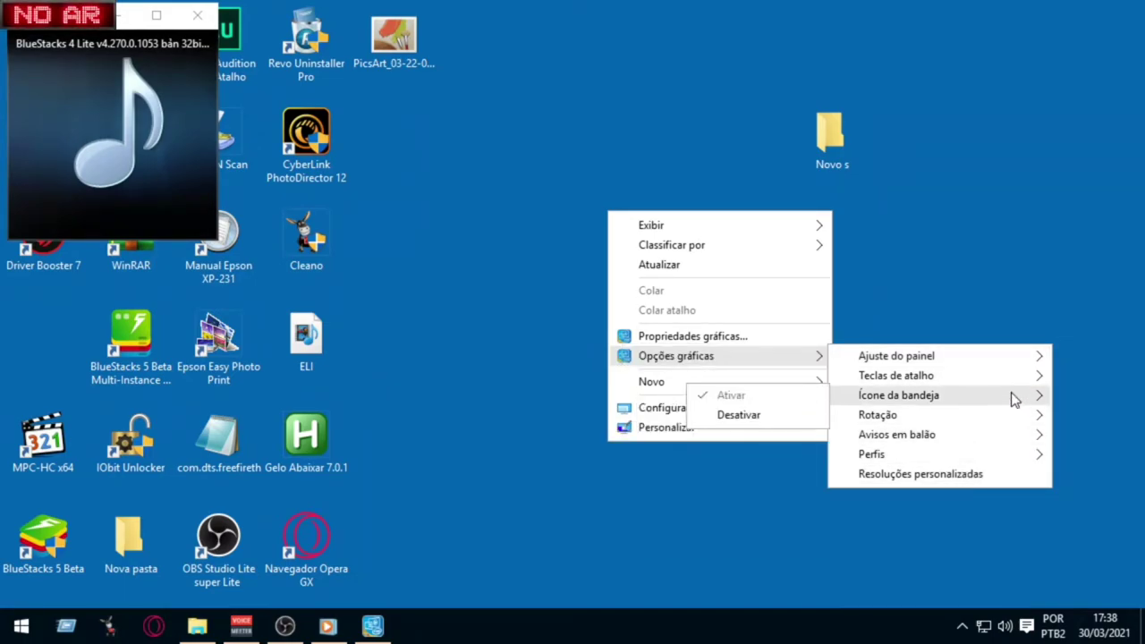
pyautogui.moveTo(1033, 378)
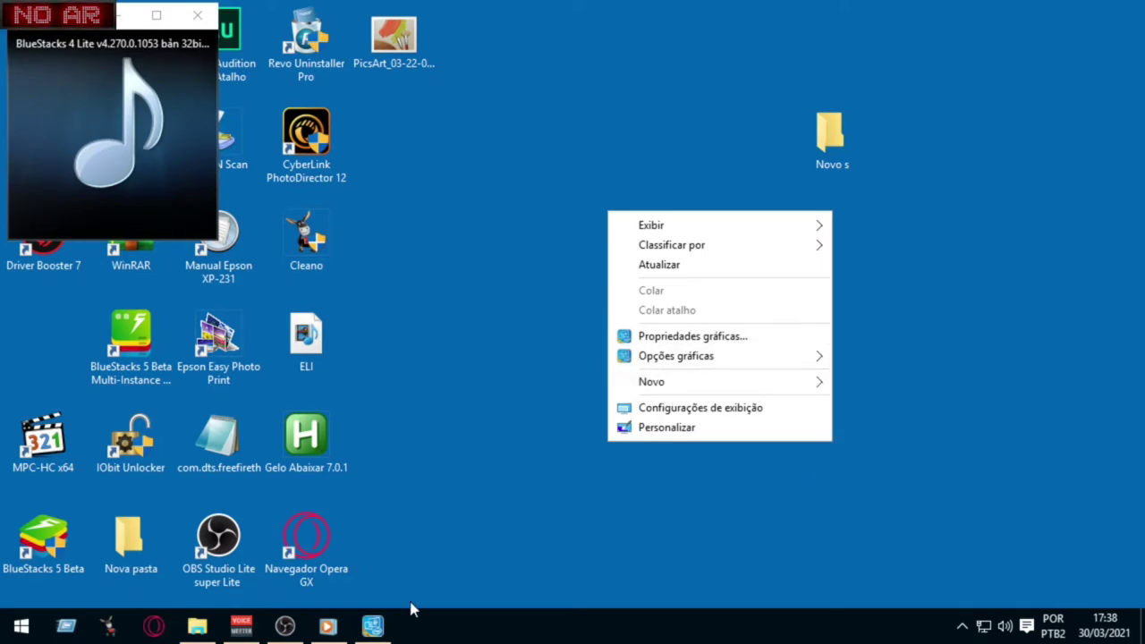
# - Bring the Intel graphics panel back to examine its Escala options, and minimize it again
pyautogui.click(373, 626)
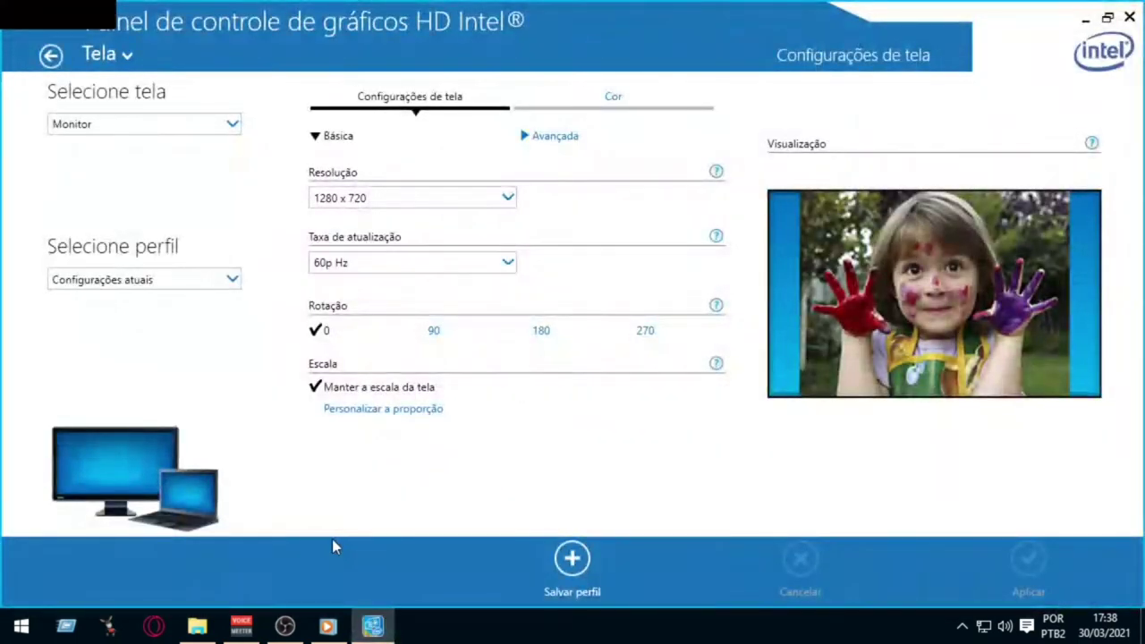
pyautogui.click(365, 408)
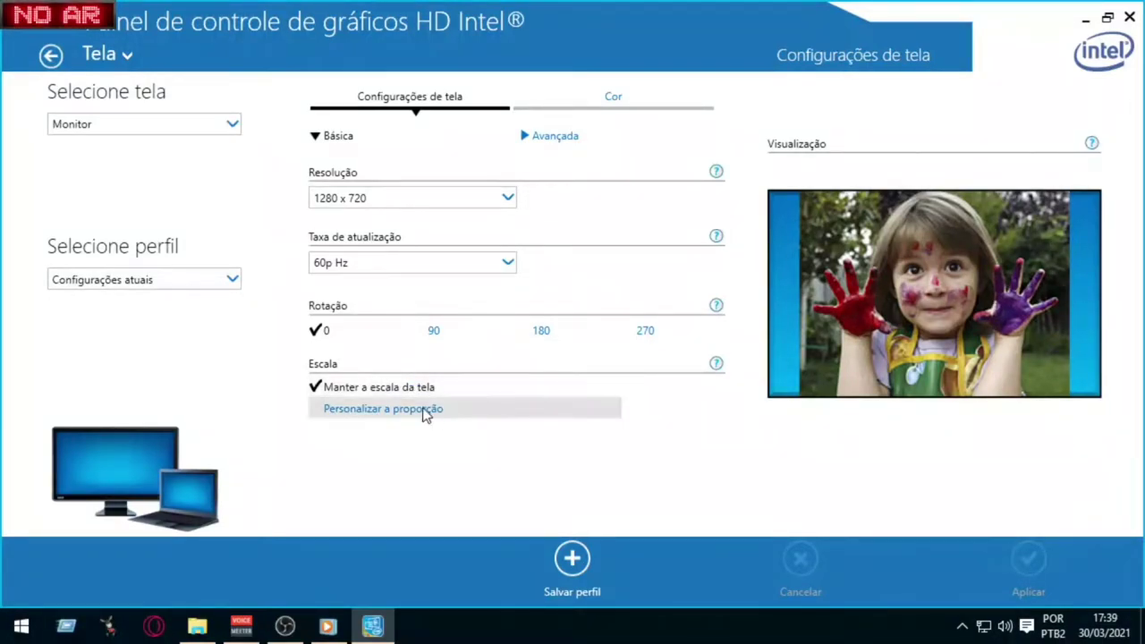
pyautogui.click(1084, 18)
# - Open the Windows display settings and go to the resolution setting in the advanced video settings
pyautogui.rightClick(649, 271)
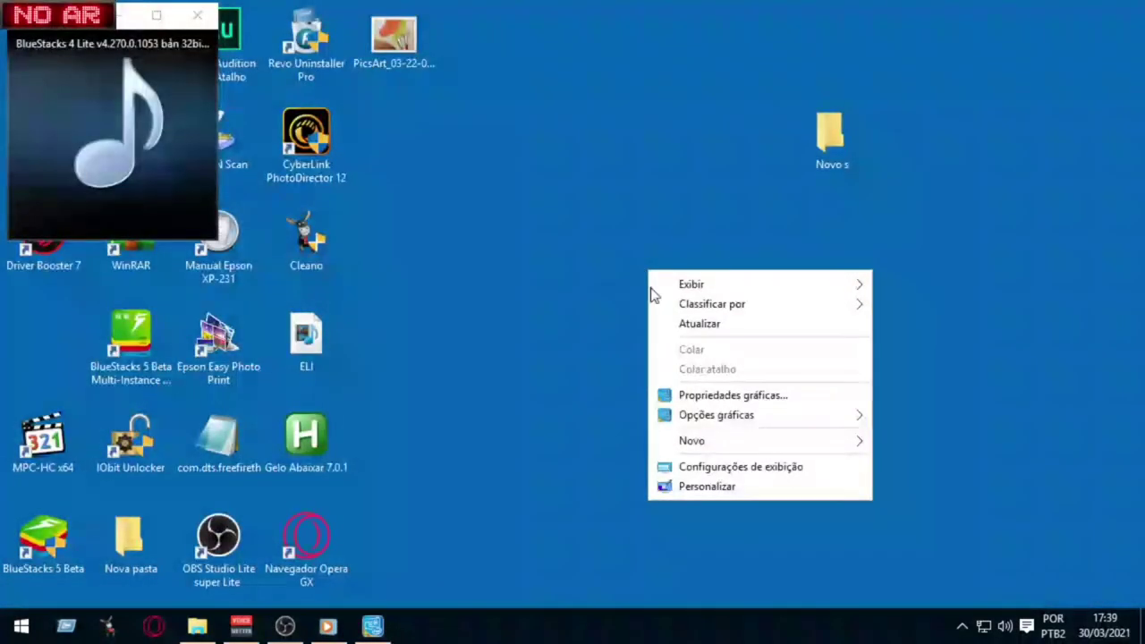
pyautogui.click(730, 467)
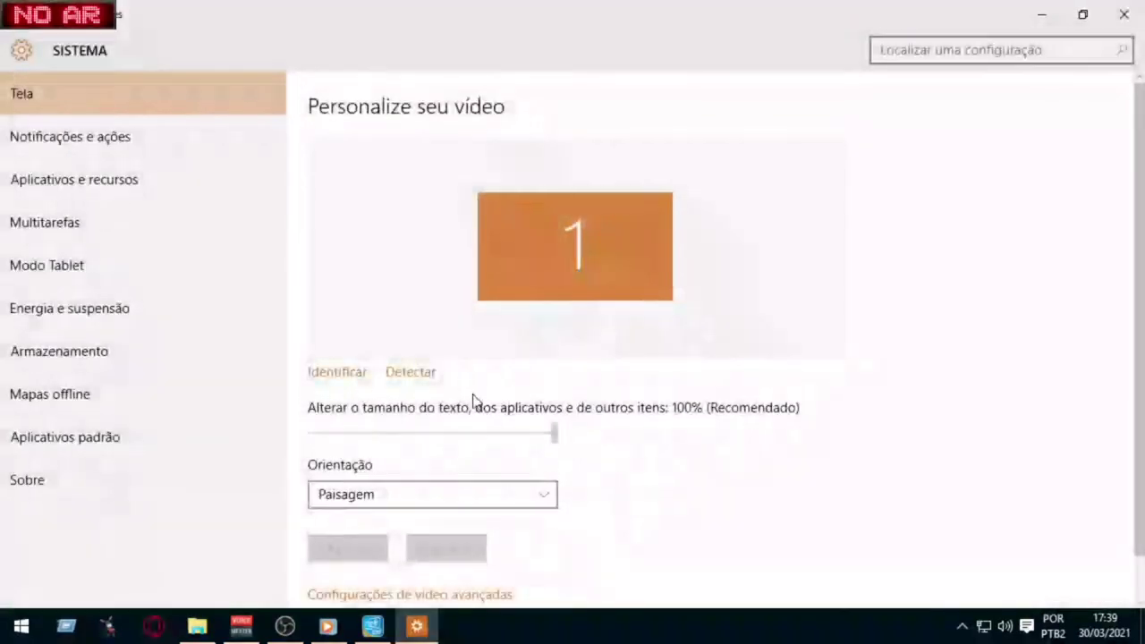
pyautogui.scroll(-1, 447, 501)
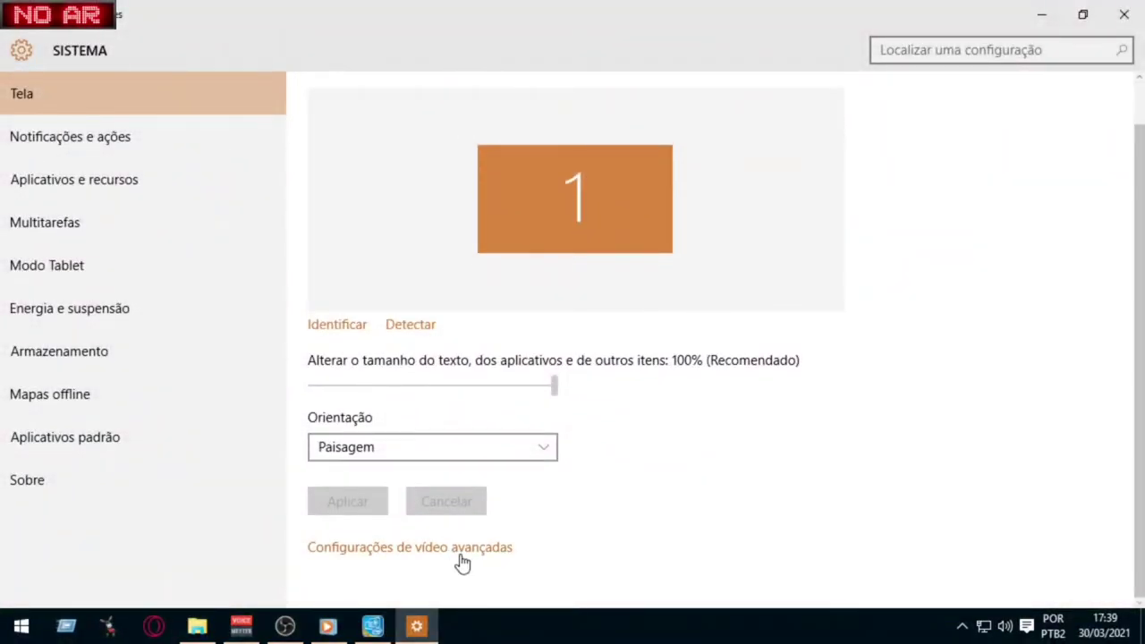
pyautogui.click(461, 559)
pyautogui.scroll(-2, 357, 545)
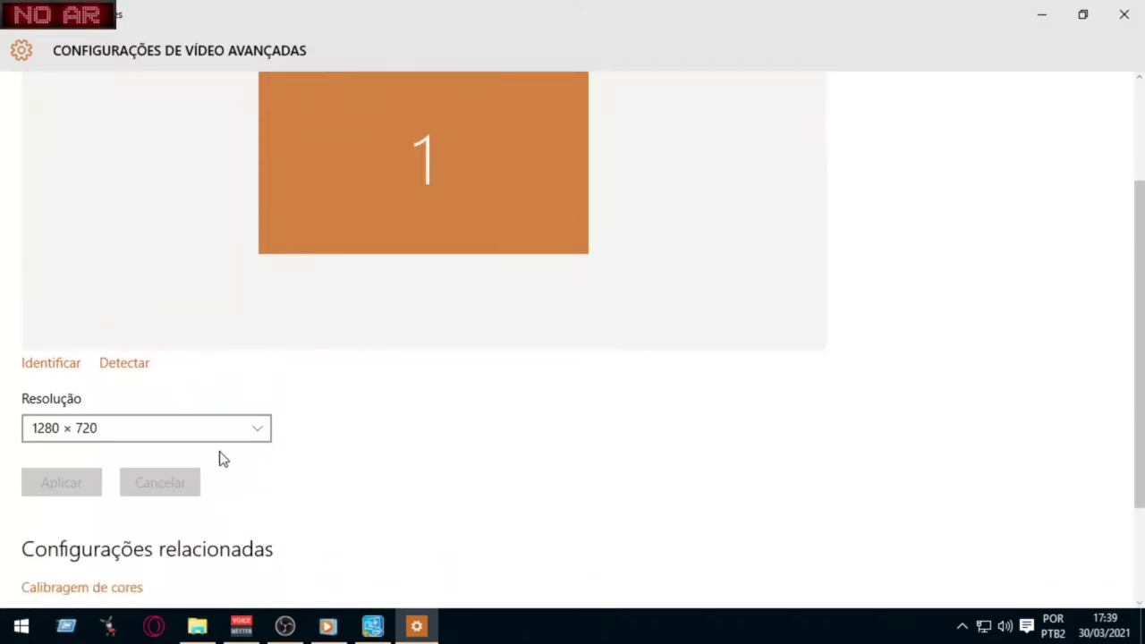
# - Set the resolution to 800 × 600, apply it, keep the changes and minimize the settings window
pyautogui.click(249, 430)
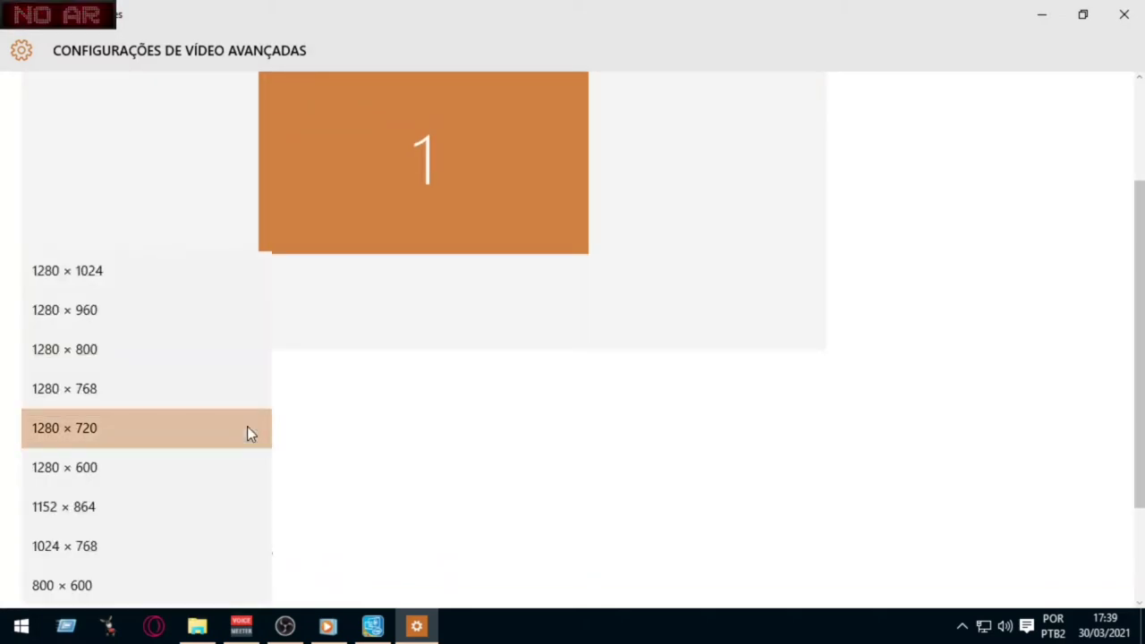
pyautogui.click(110, 583)
pyautogui.click(89, 485)
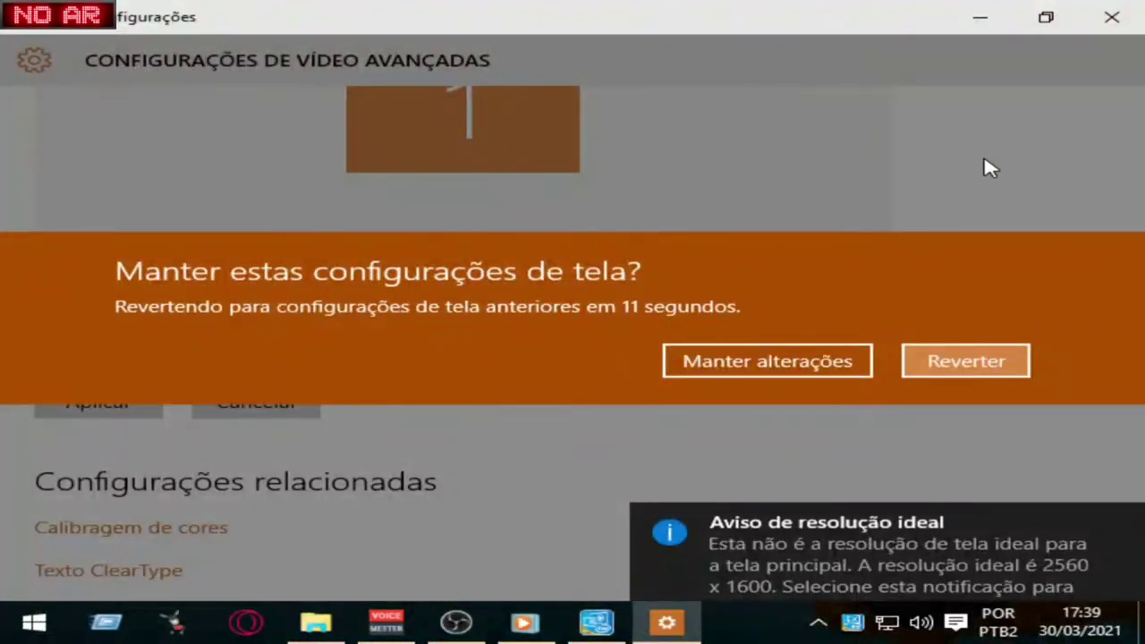
pyautogui.click(687, 363)
pyautogui.click(981, 16)
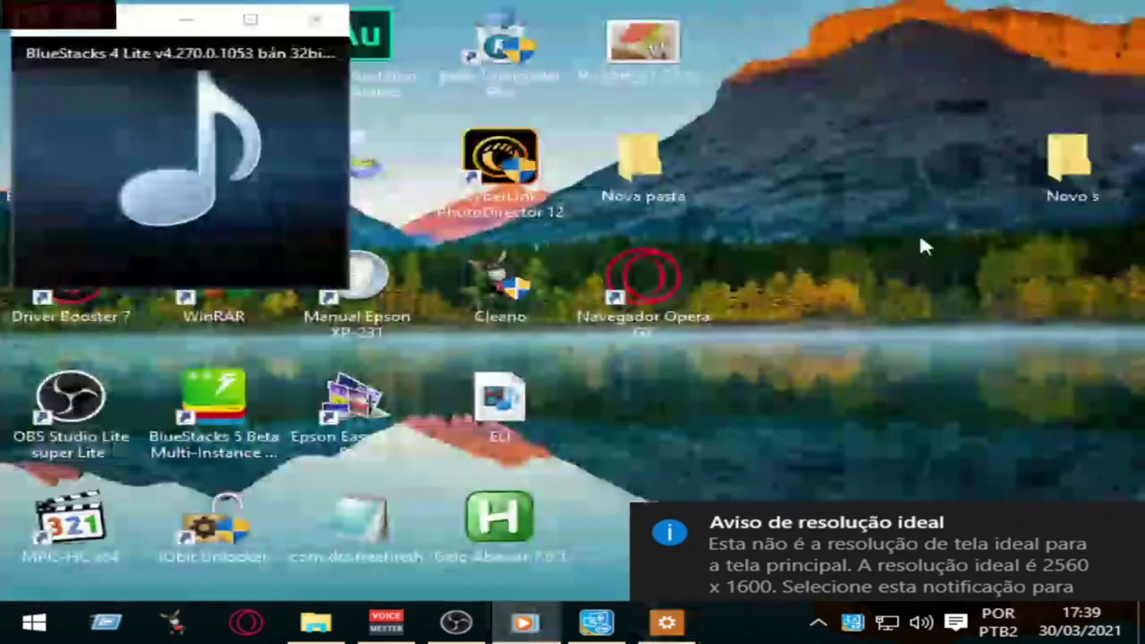
# - Choose a screen scaling option under Ajuste do painel in the desktop's graphics options
pyautogui.rightClick(745, 392)
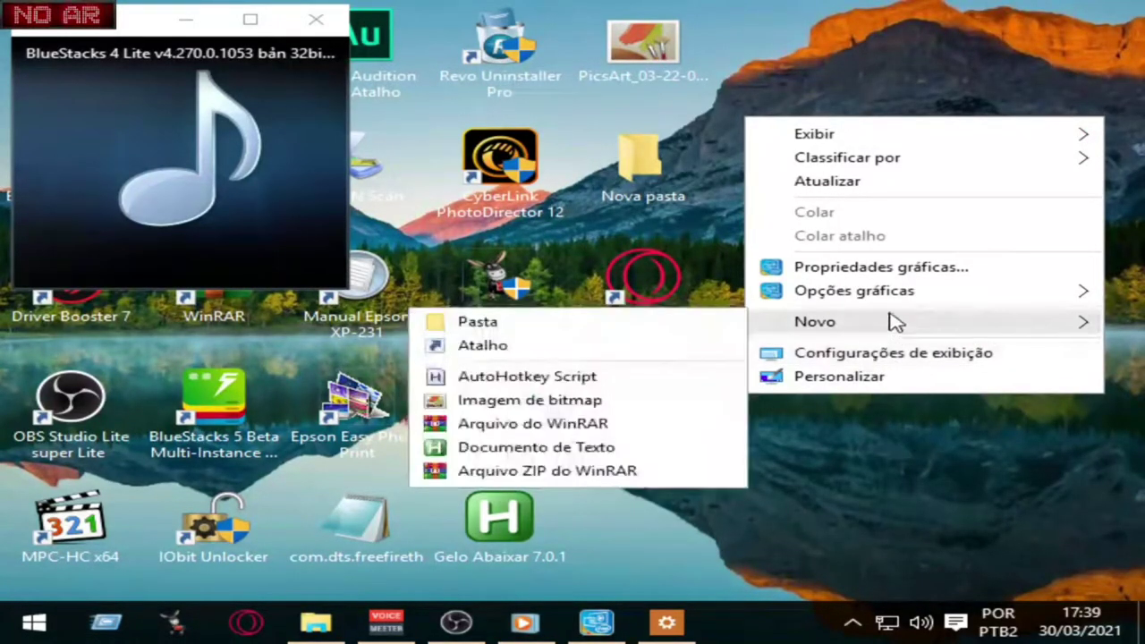
pyautogui.moveTo(859, 321)
pyautogui.moveTo(864, 294)
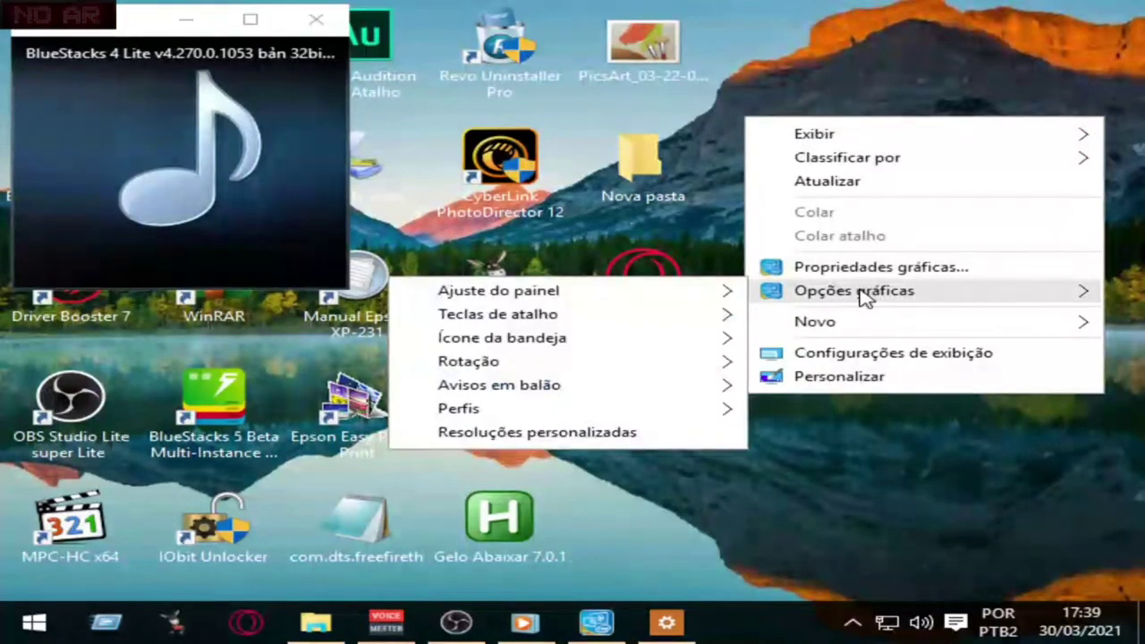
pyautogui.moveTo(685, 296)
pyautogui.click(778, 293)
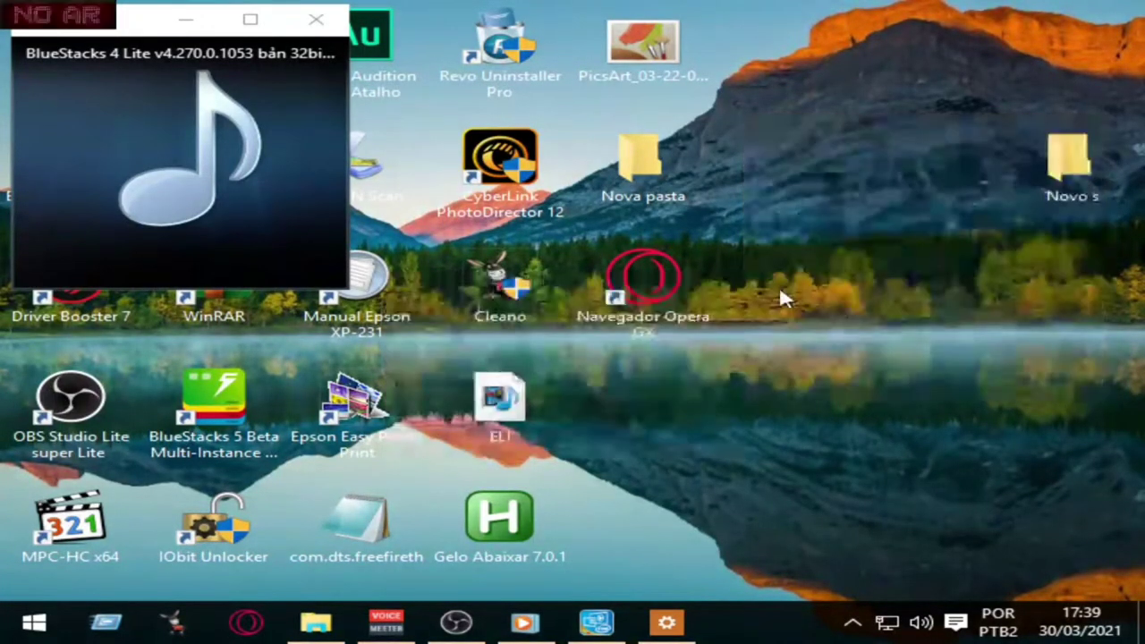
# - Examine the scaling choices under Ajuste do painel in the desktop's graphics options
pyautogui.rightClick(722, 347)
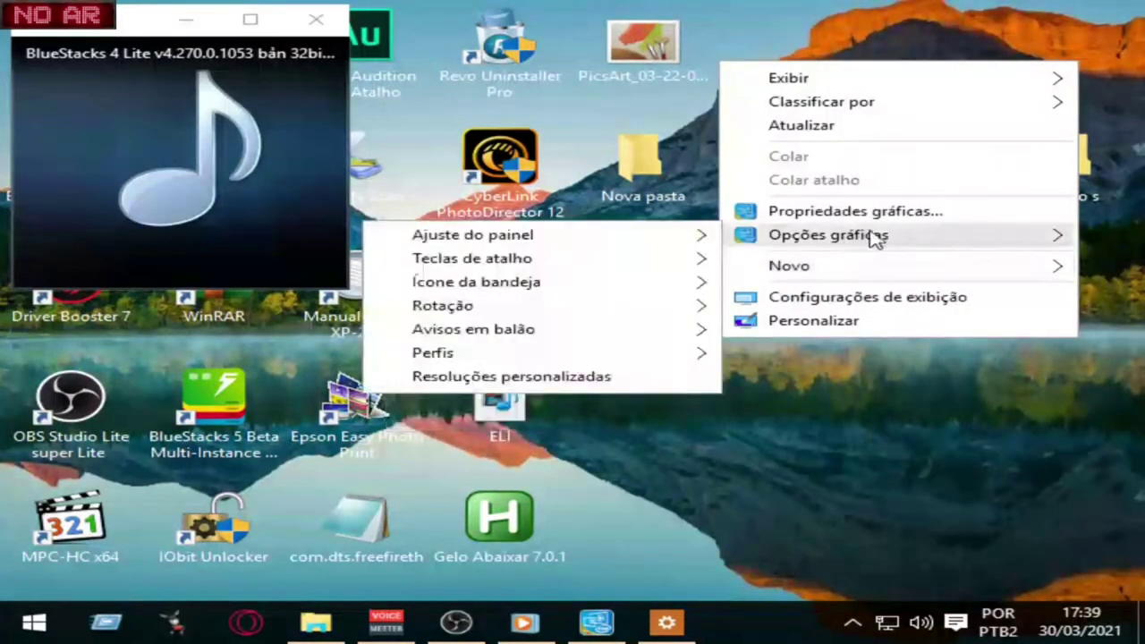
pyautogui.moveTo(884, 273)
pyautogui.moveTo(946, 253)
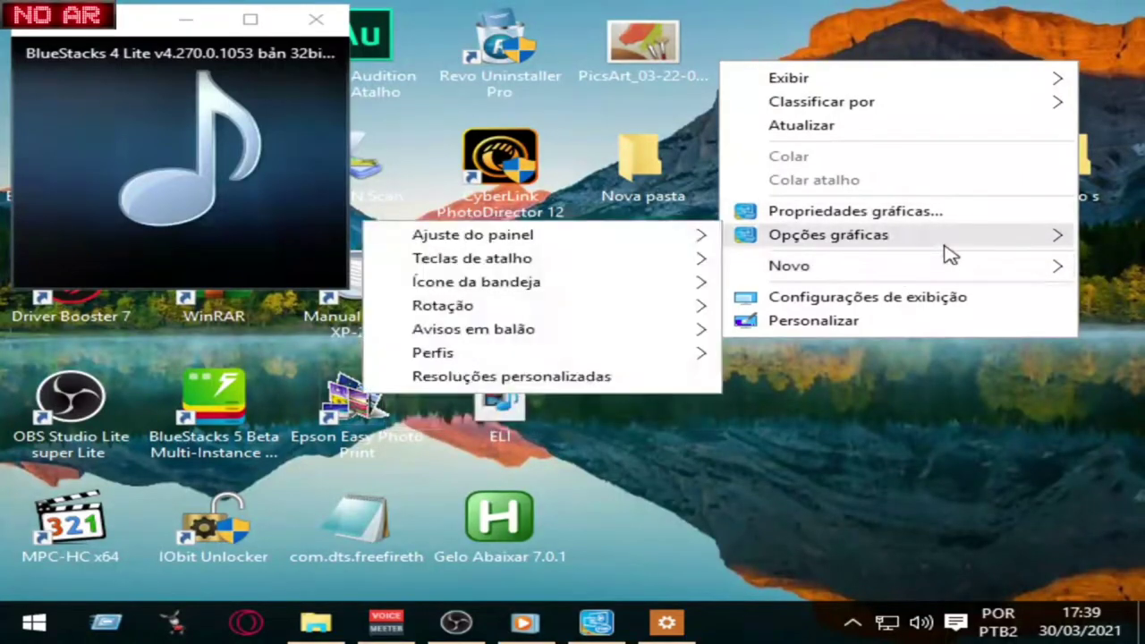
pyautogui.moveTo(640, 280)
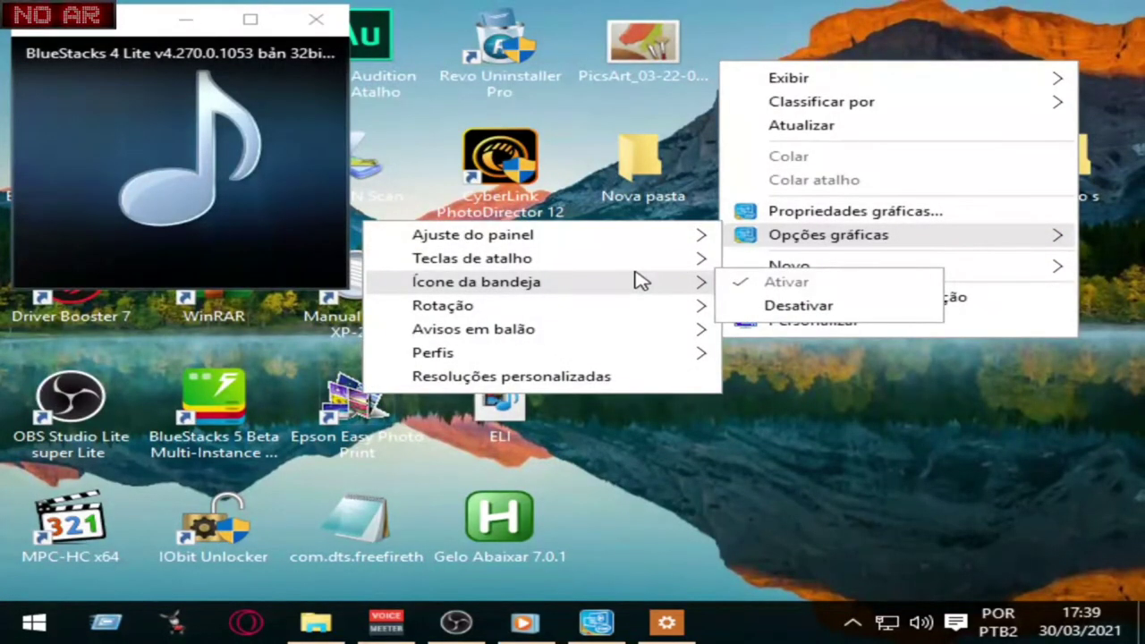
pyautogui.moveTo(703, 262)
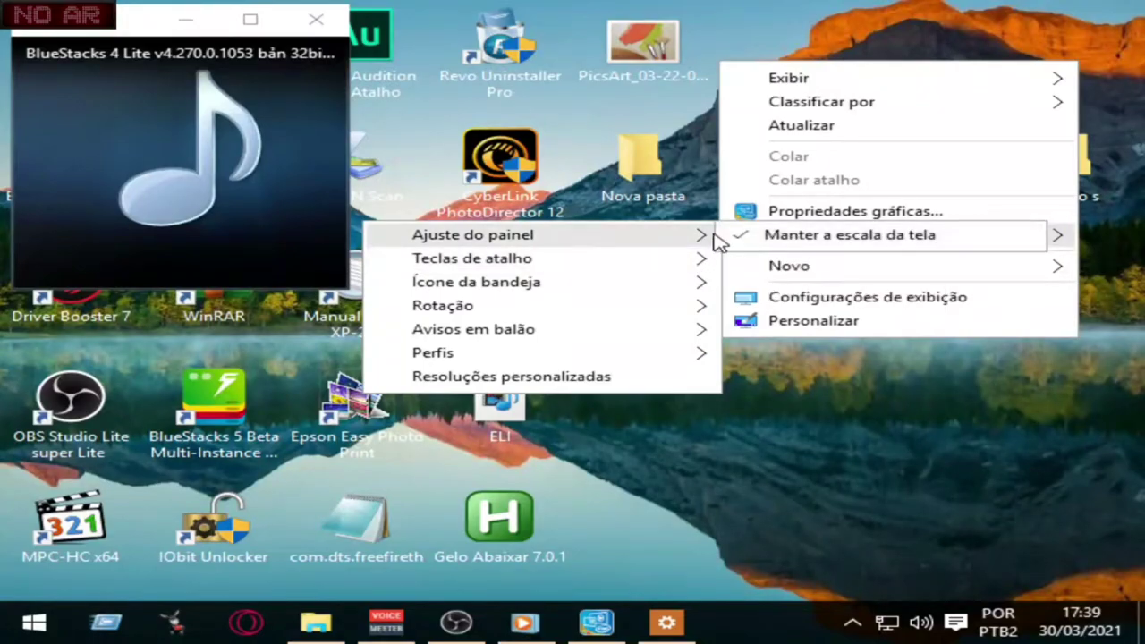
# - Set Escala to Personalizar a proporção in the Intel graphics panel, apply and keep the change, and minimize the panel
pyautogui.click(596, 621)
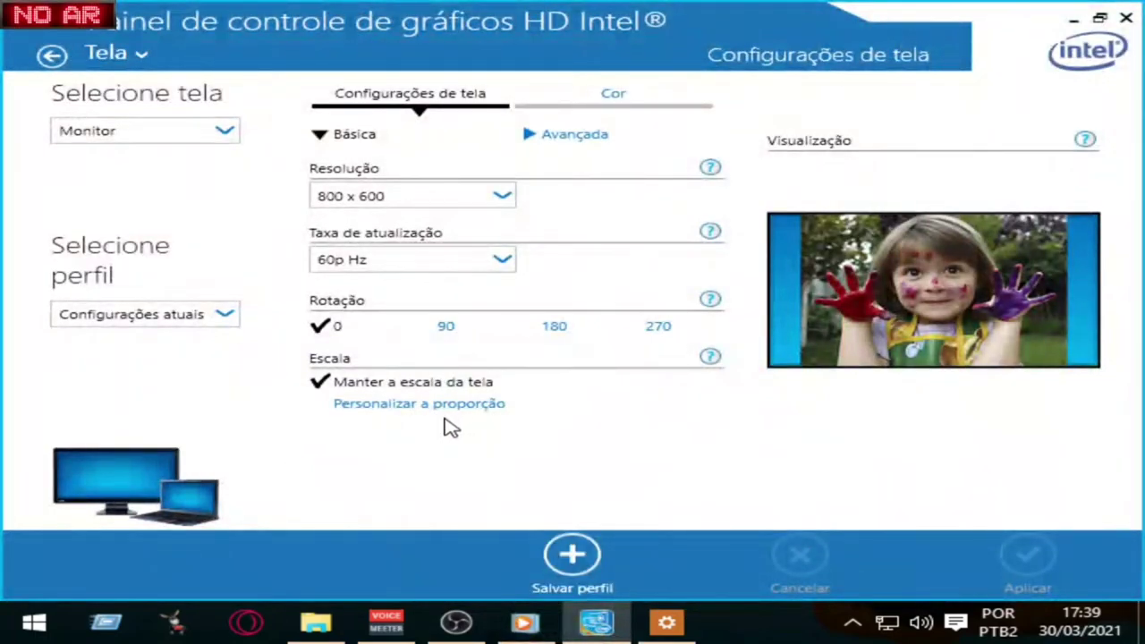
pyautogui.click(385, 409)
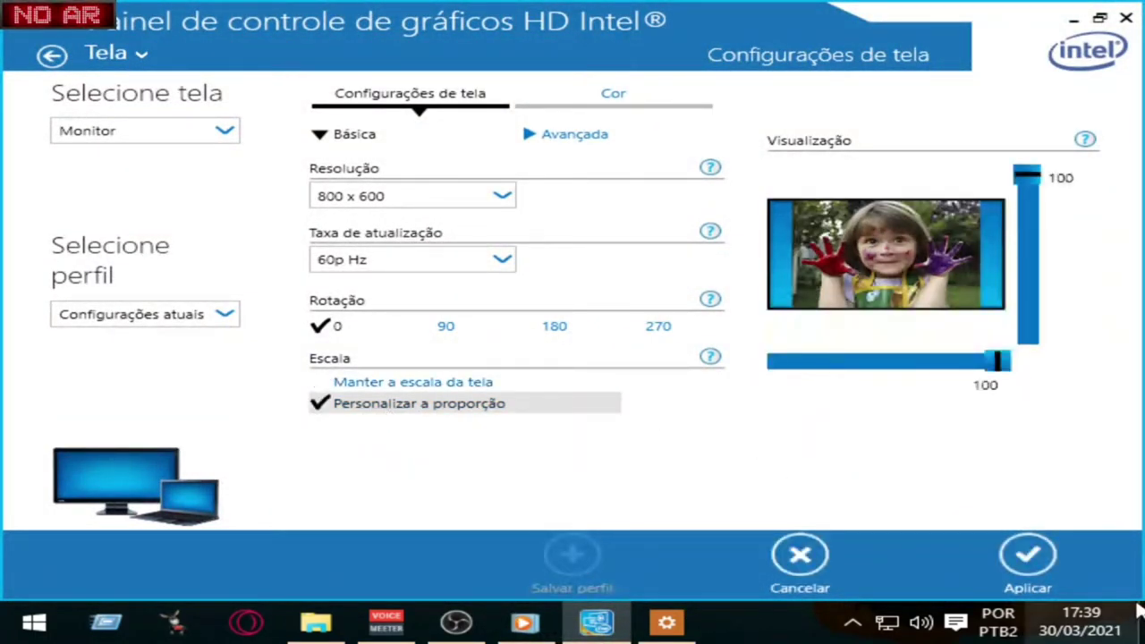
pyautogui.click(1025, 554)
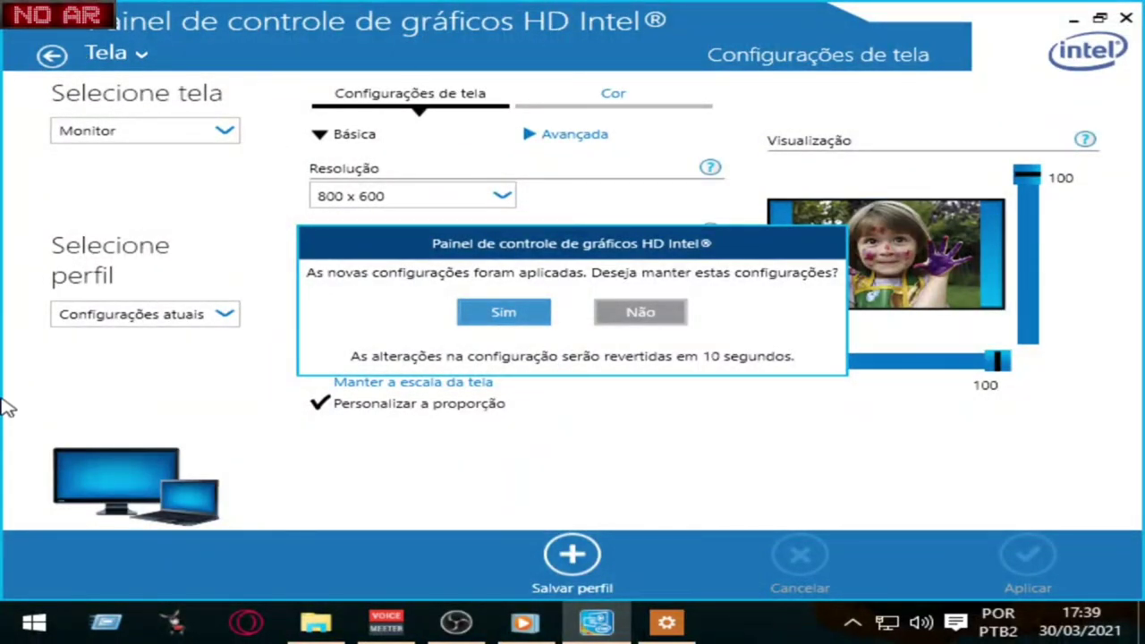
pyautogui.click(505, 324)
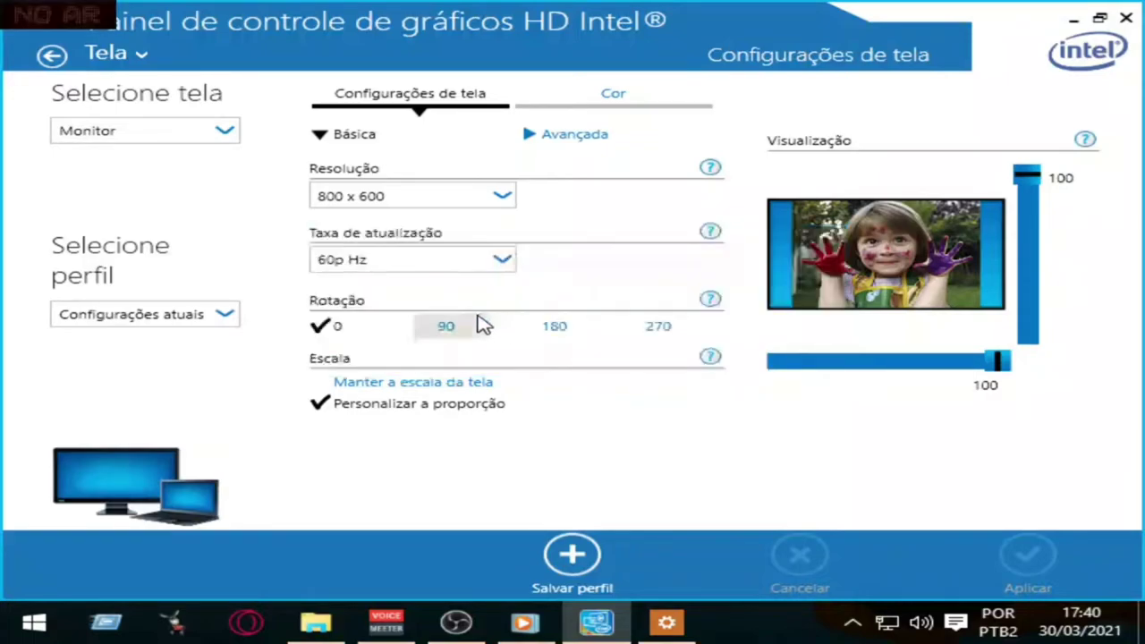
pyautogui.click(1073, 18)
# - Bring the Intel graphics panel back, set the horizontal proportion to 0 with the vertical at 100, and minimize it
pyautogui.moveTo(528, 626)
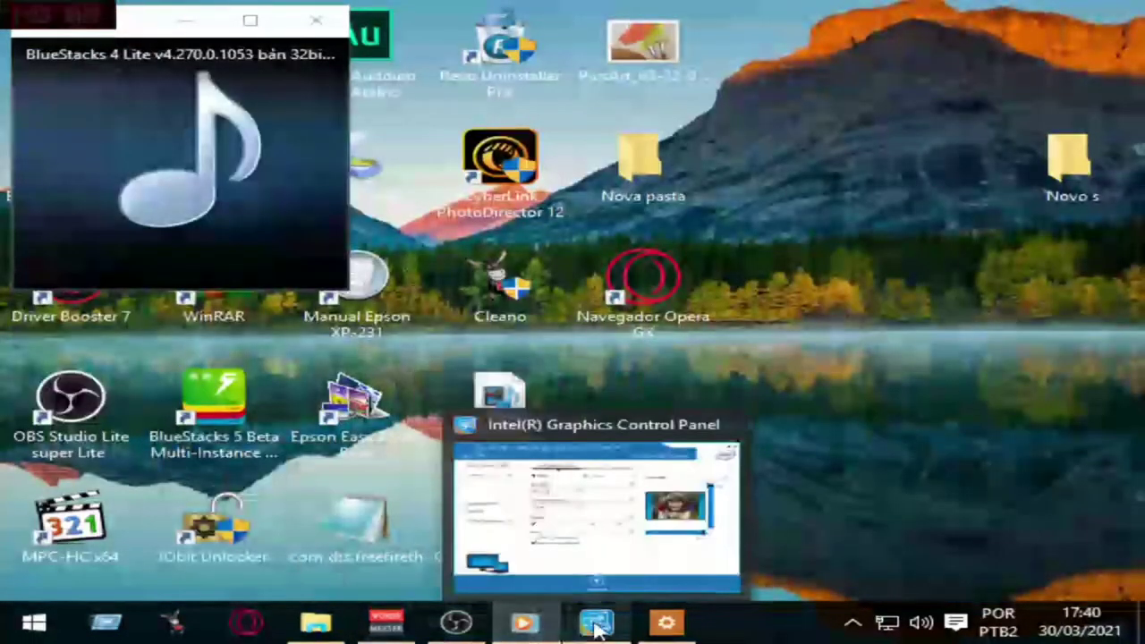
pyautogui.click(596, 623)
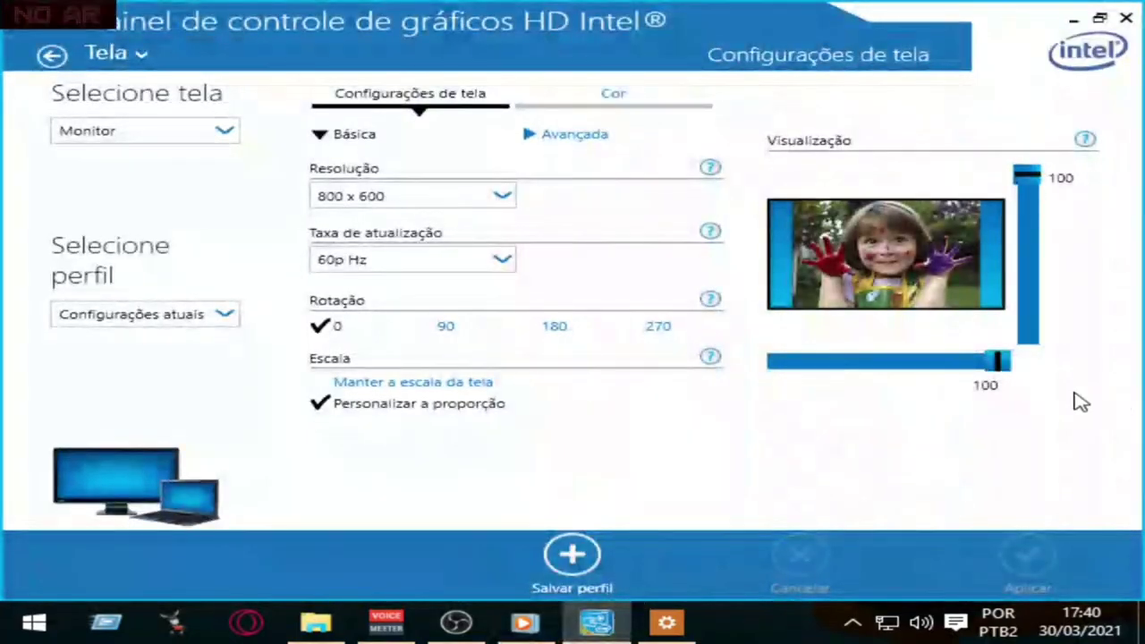
pyautogui.moveTo(1015, 362); pyautogui.dragTo(778, 378)
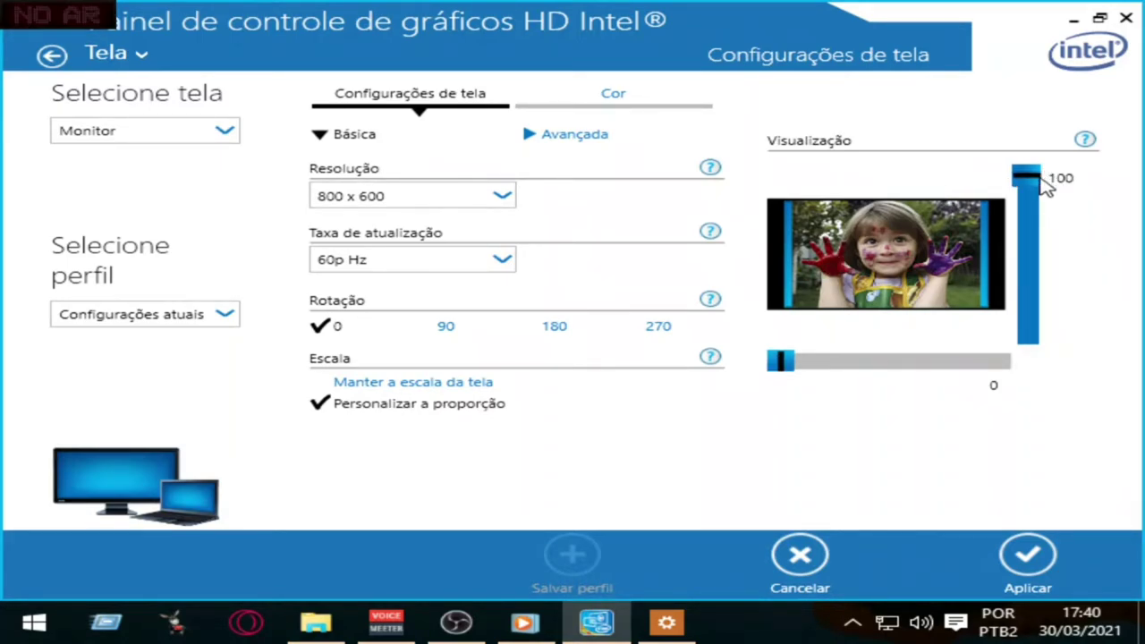
pyautogui.moveTo(1040, 178); pyautogui.dragTo(996, 112)
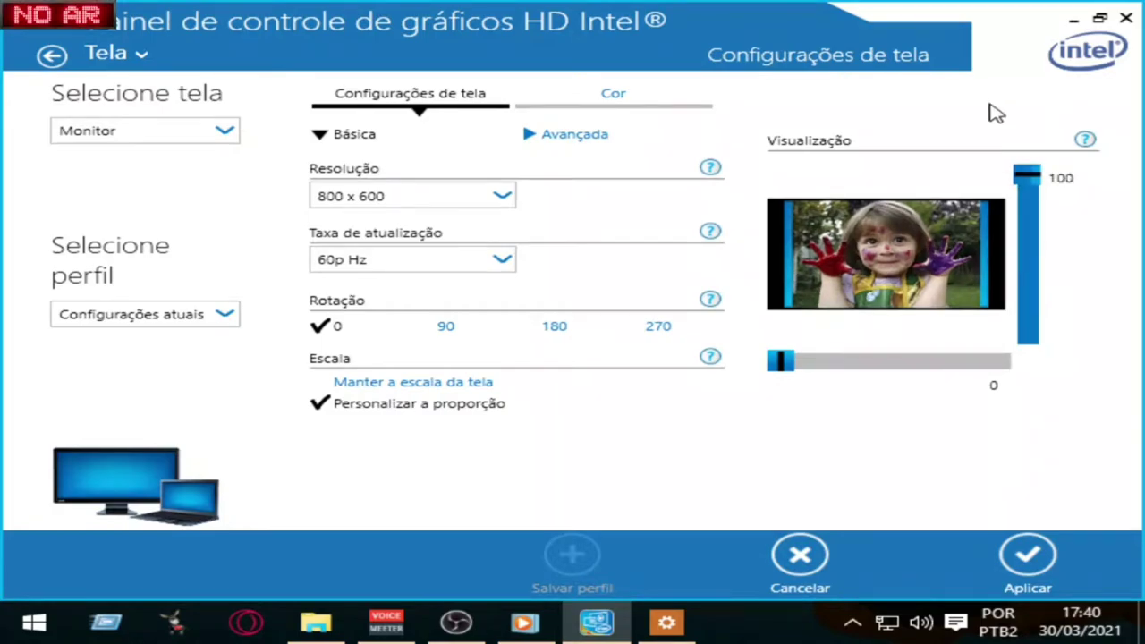
pyautogui.click(1073, 19)
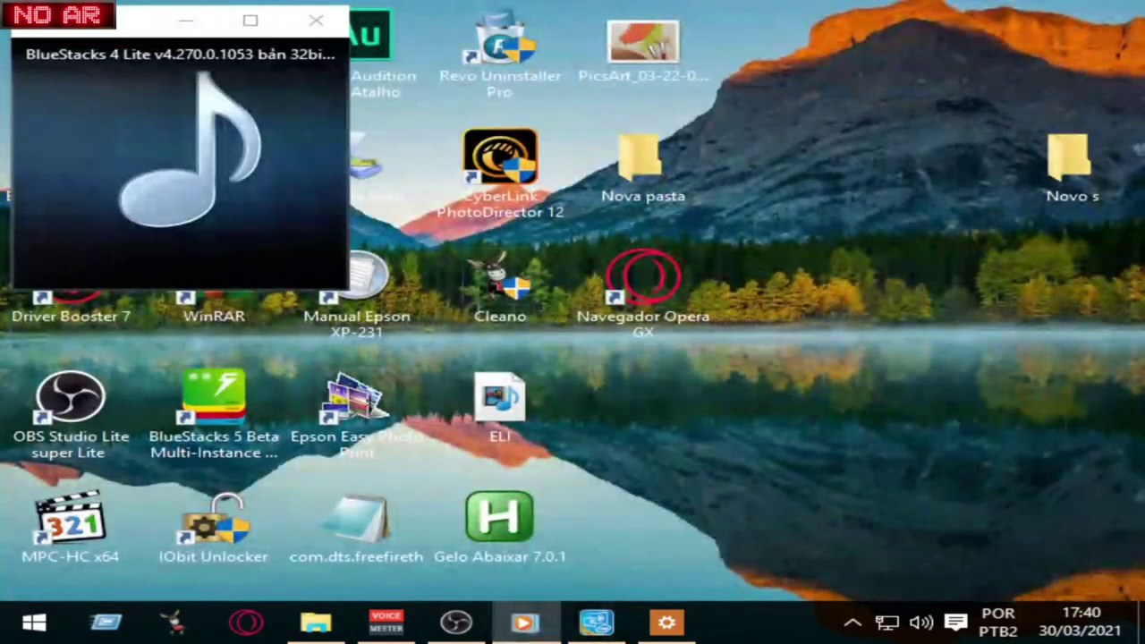
# - Choose Manter a escala da tela under Ajuste do painel in the desktop's graphics options
pyautogui.rightClick(687, 407)
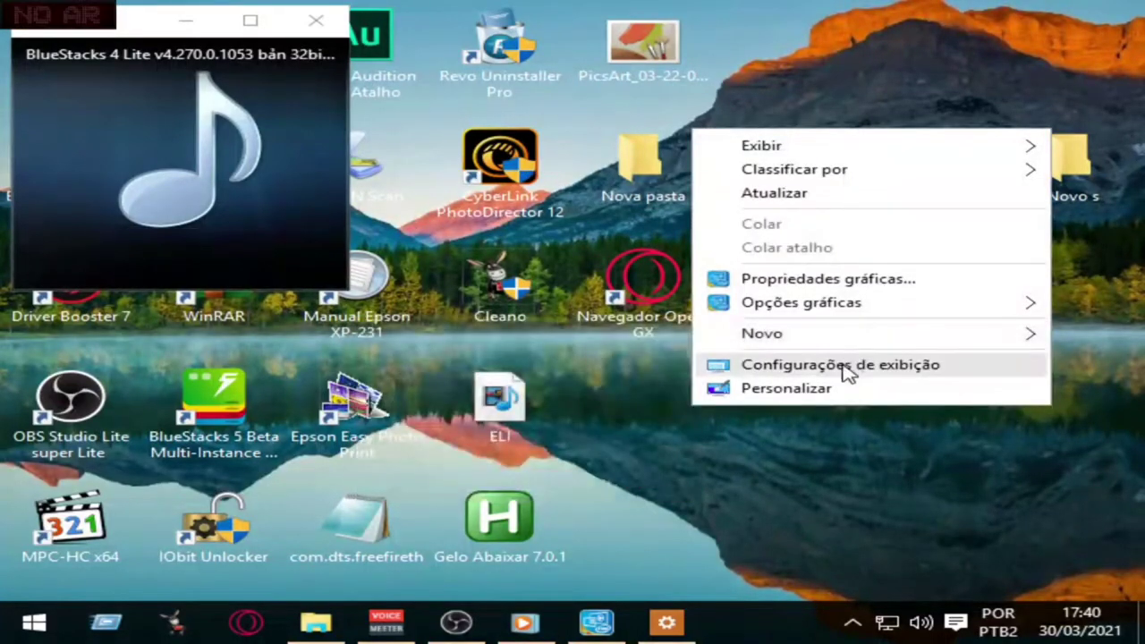
pyautogui.moveTo(933, 310)
pyautogui.moveTo(659, 302)
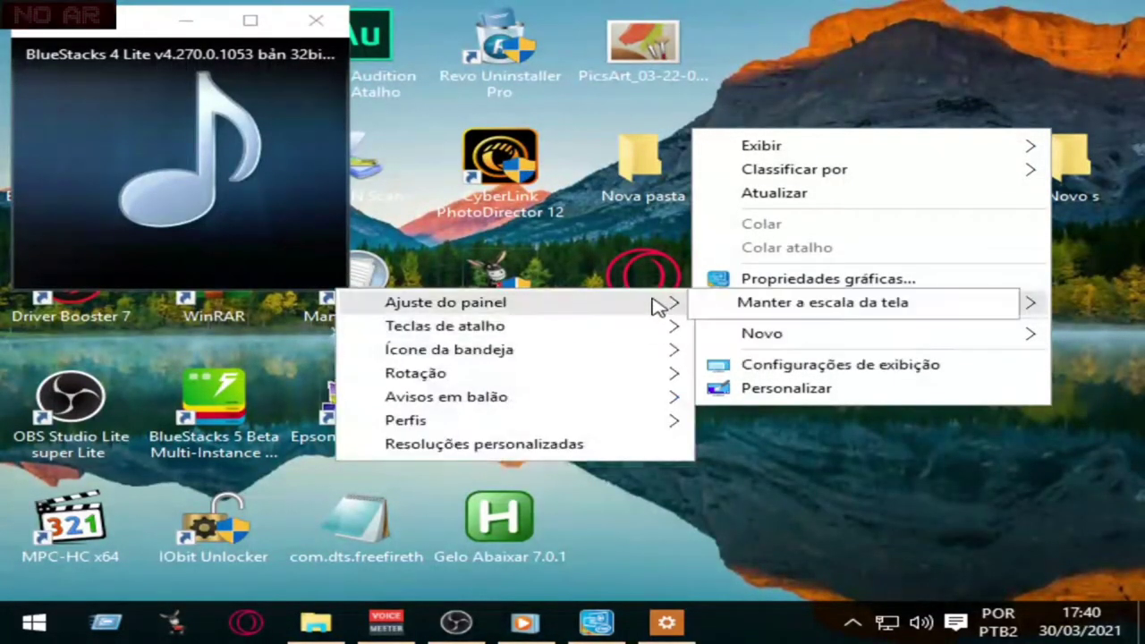
pyautogui.click(758, 304)
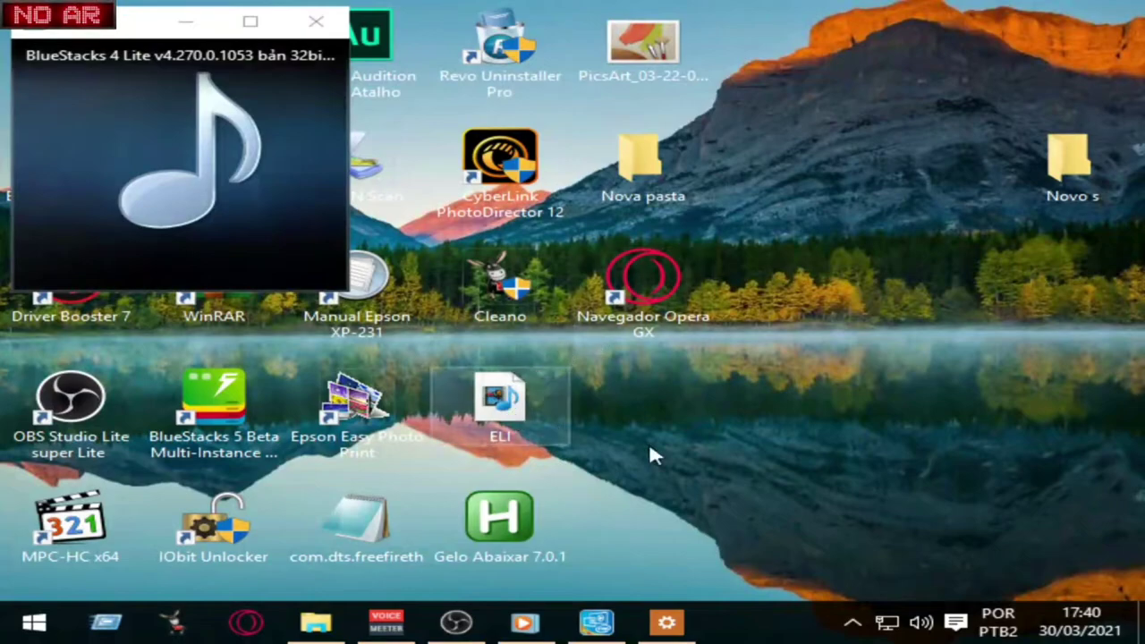
# - Set Escala to Personalizar a proporção in the Intel graphics panel with the horizontal proportion at 100, and apply and keep the change
pyautogui.click(577, 629)
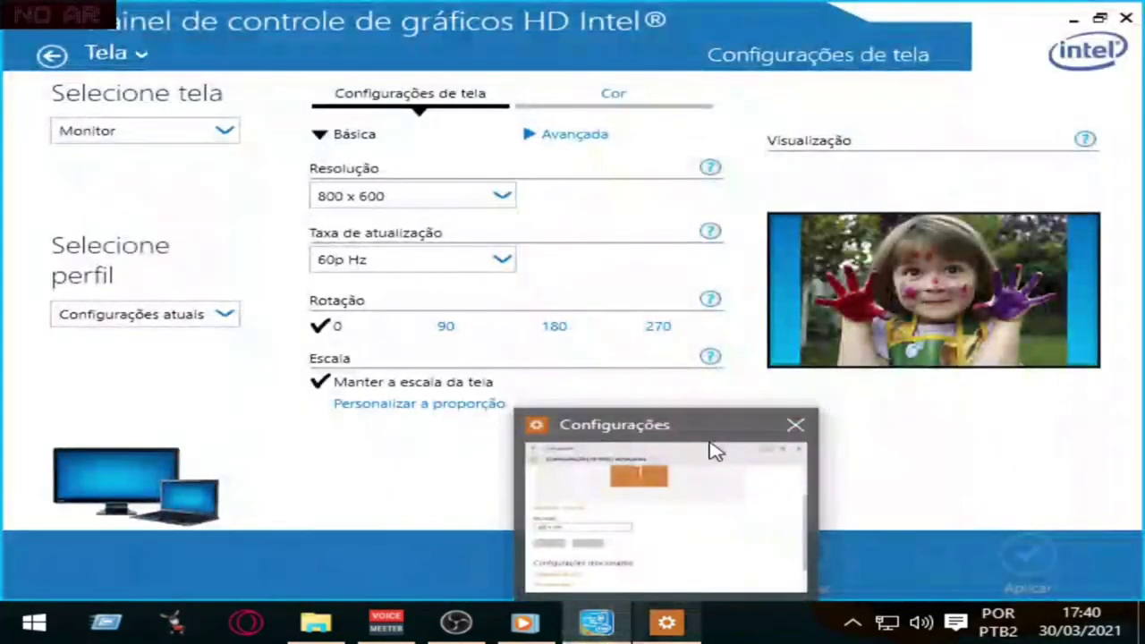
pyautogui.click(359, 407)
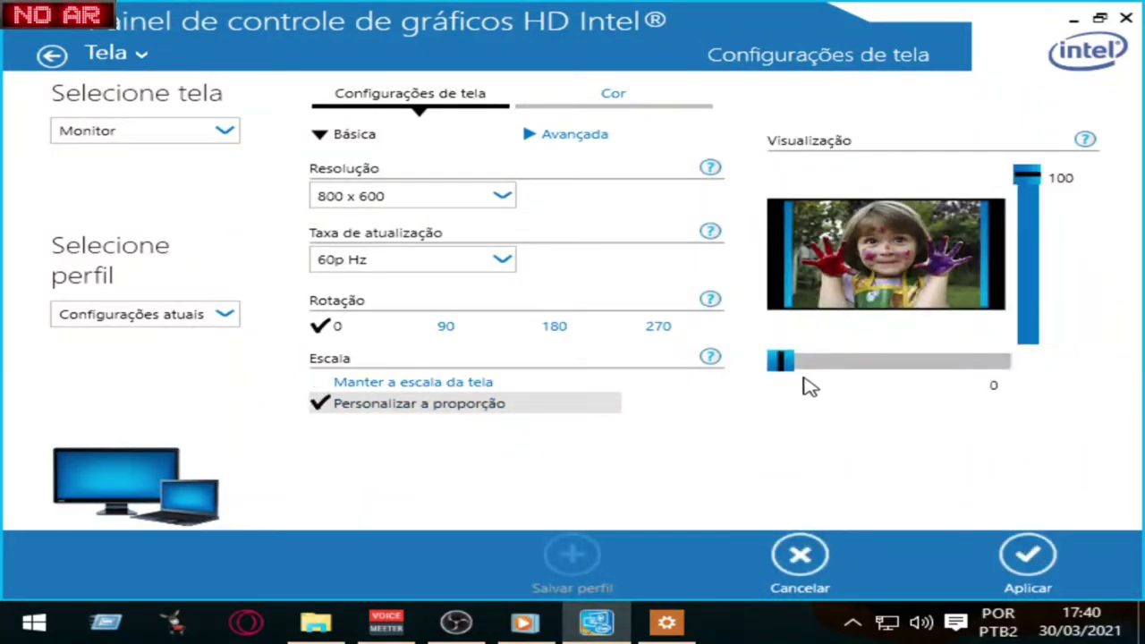
pyautogui.moveTo(801, 368); pyautogui.dragTo(1143, 349)
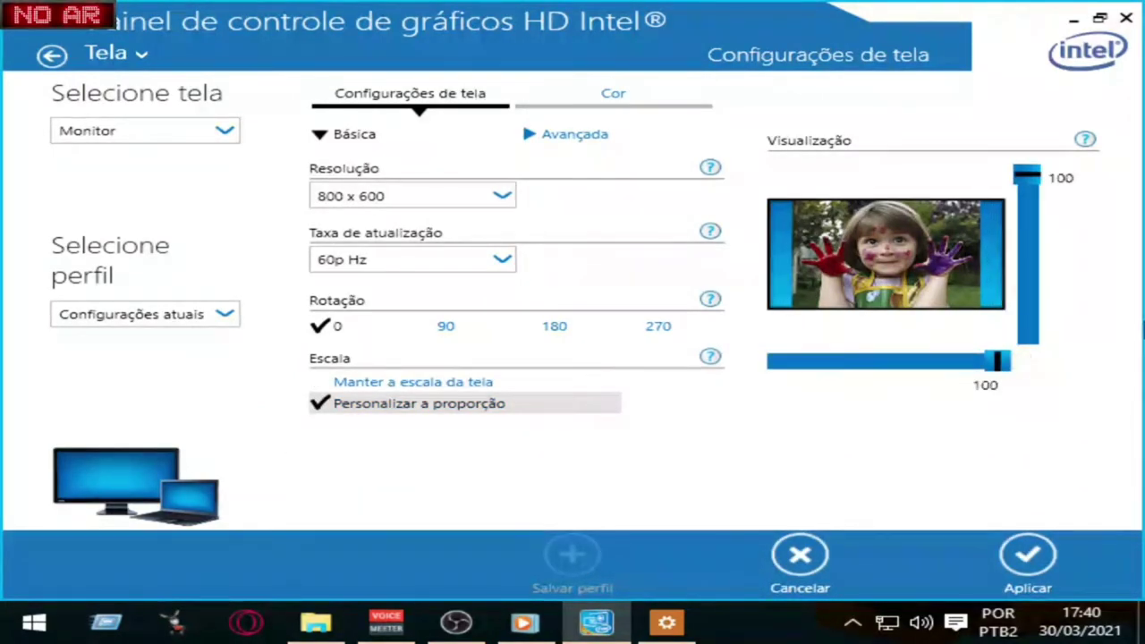
pyautogui.click(1024, 555)
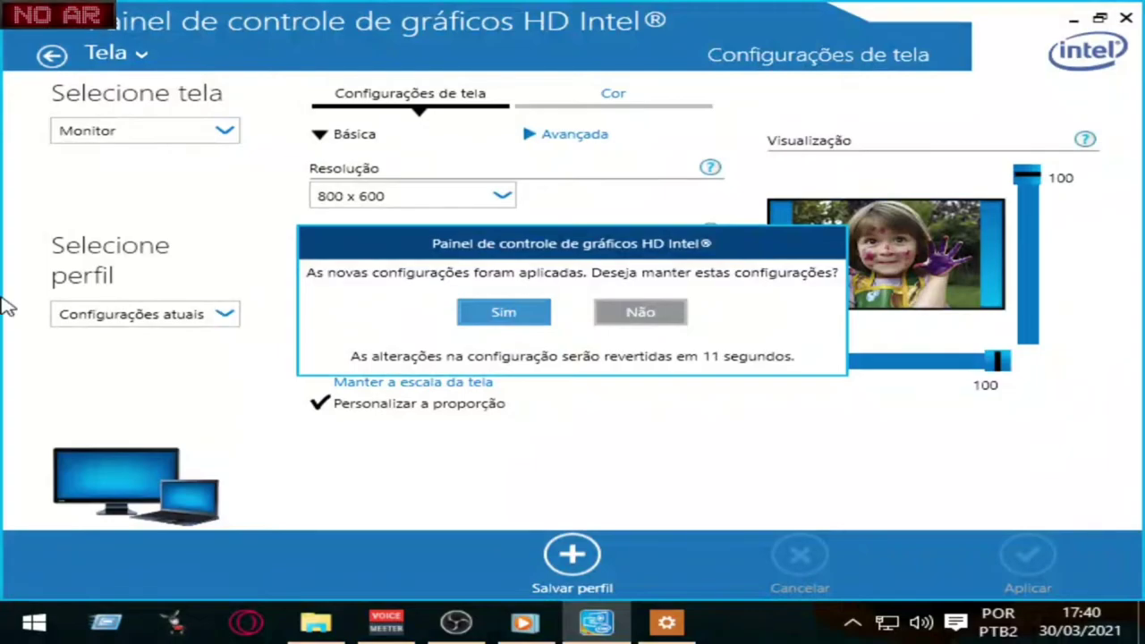
pyautogui.click(527, 313)
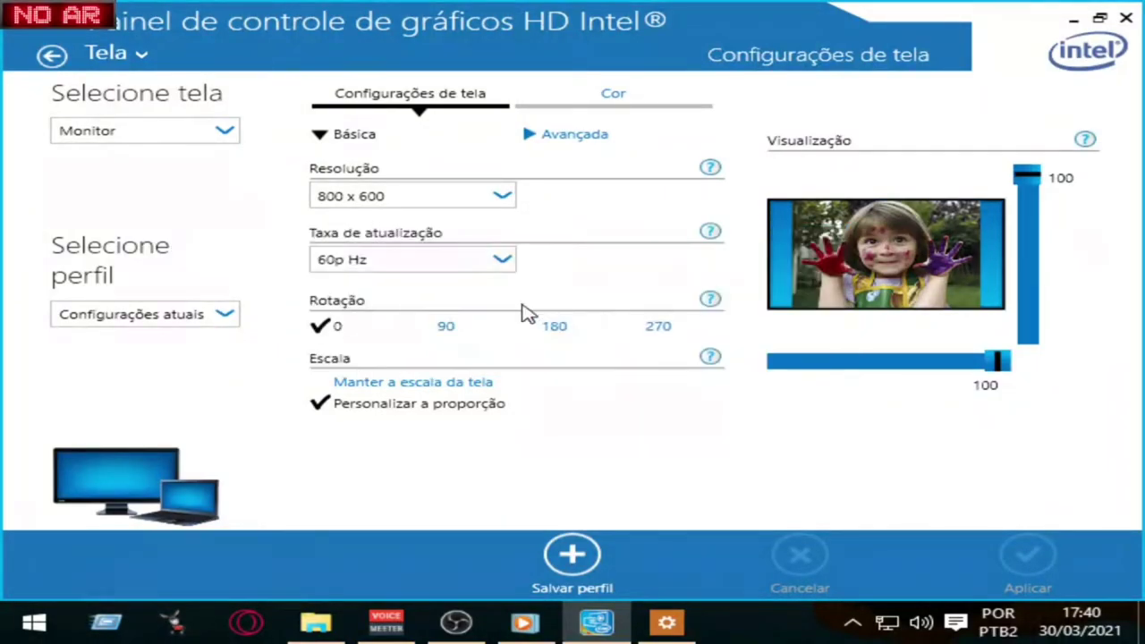
# - Set Escala to Manter a escala da tela, then apply and keep the configuration
pyautogui.click(340, 385)
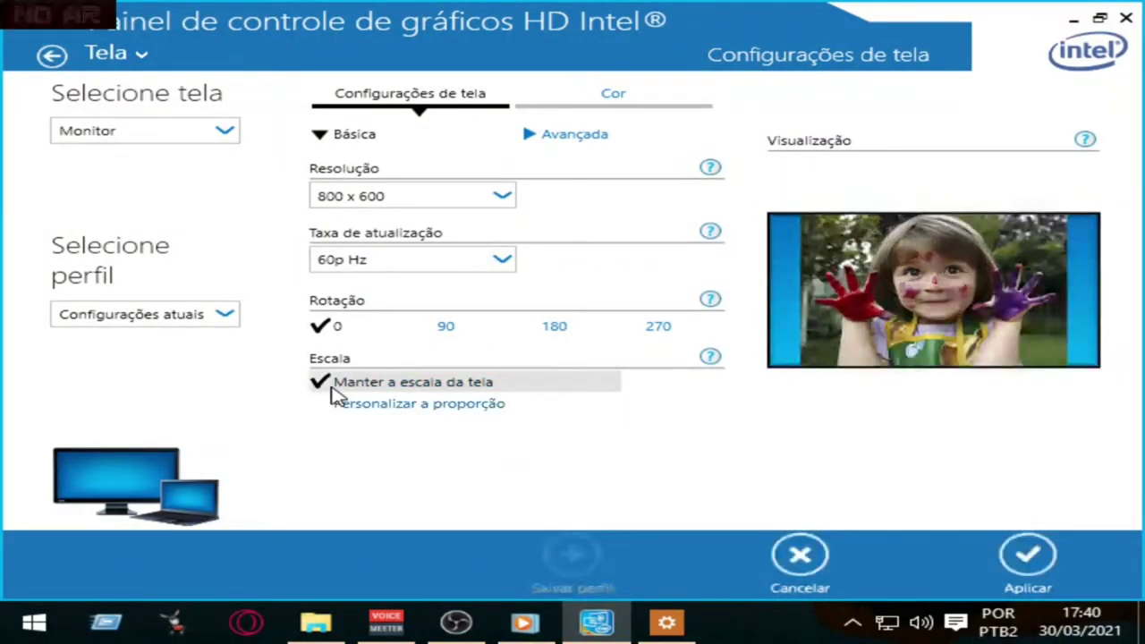
pyautogui.click(1027, 557)
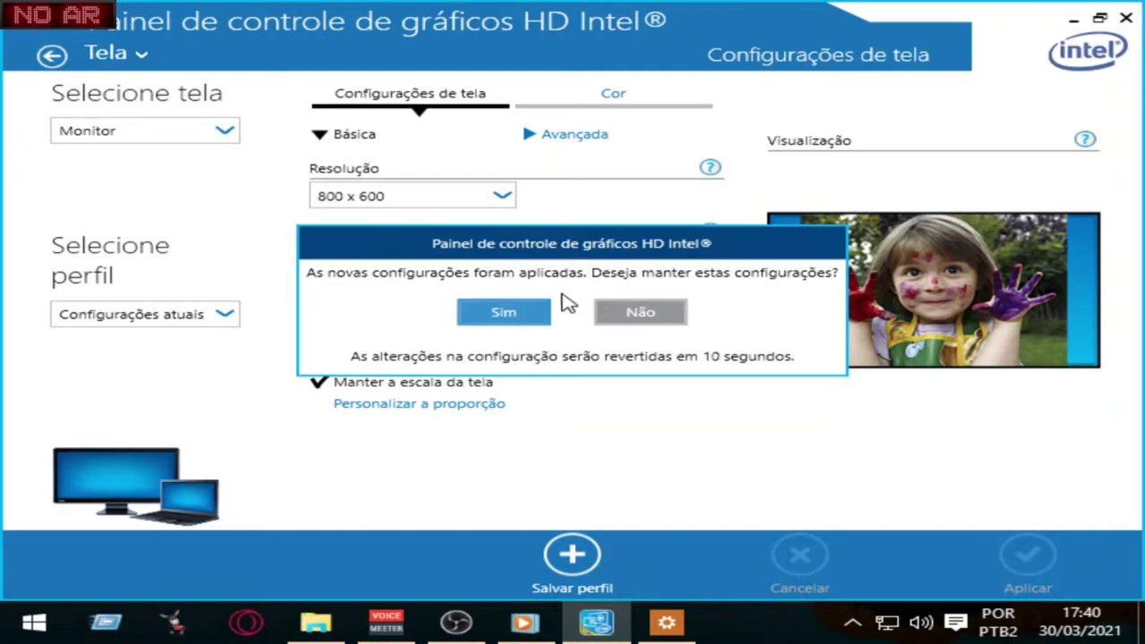
pyautogui.click(533, 312)
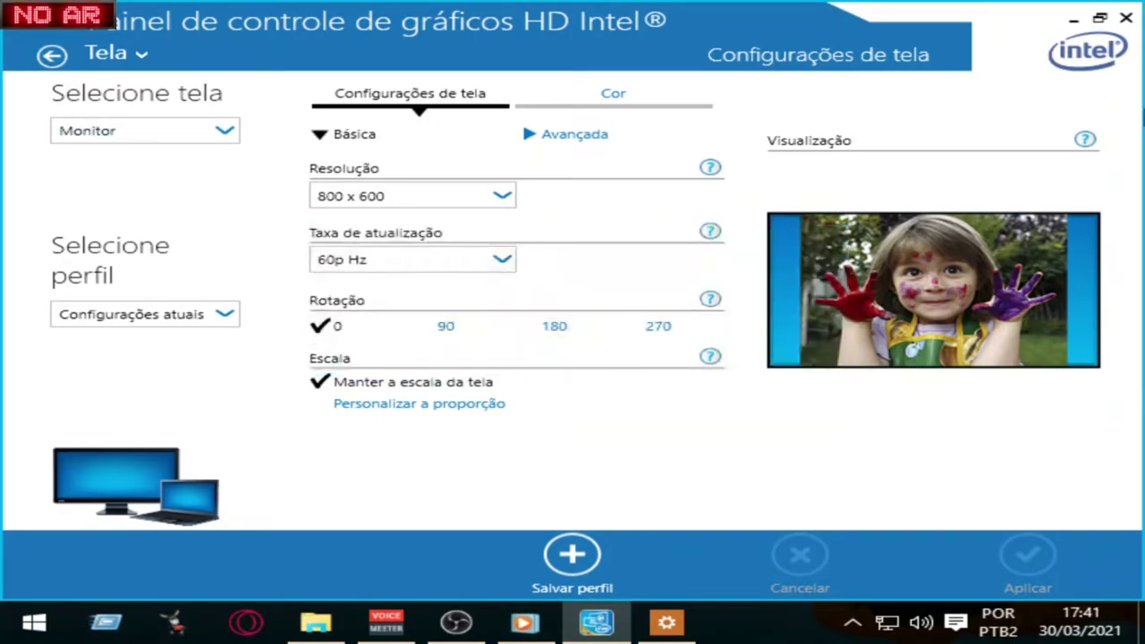
# - Set the refresh rate to 100p Hz, apply and keep the change, and minimize the Intel graphics panel
pyautogui.click(488, 262)
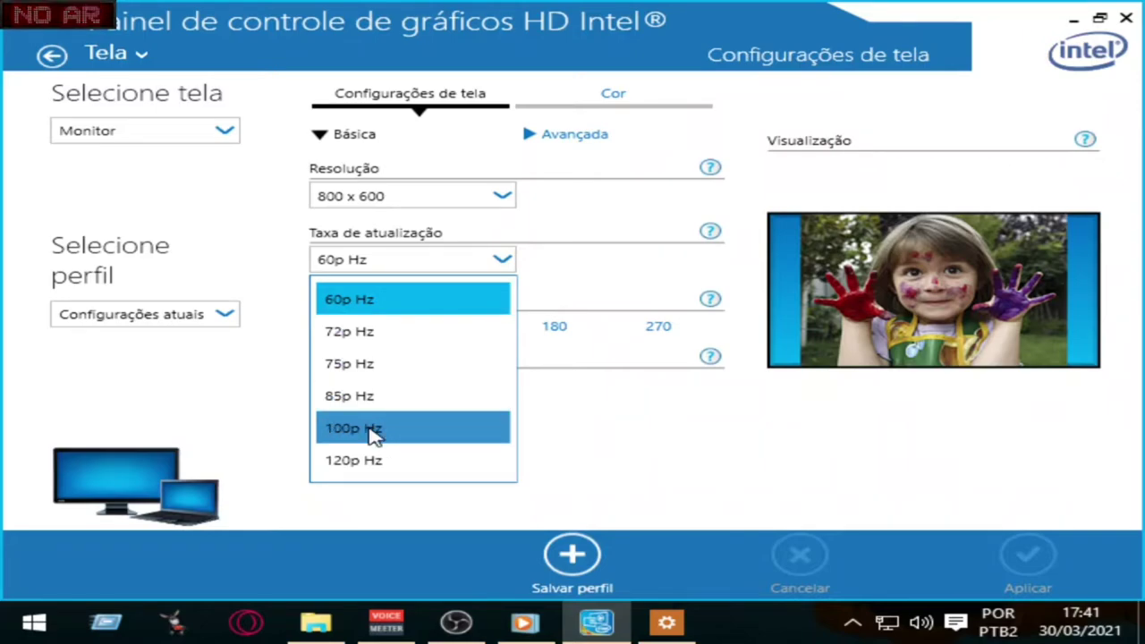
pyautogui.click(397, 427)
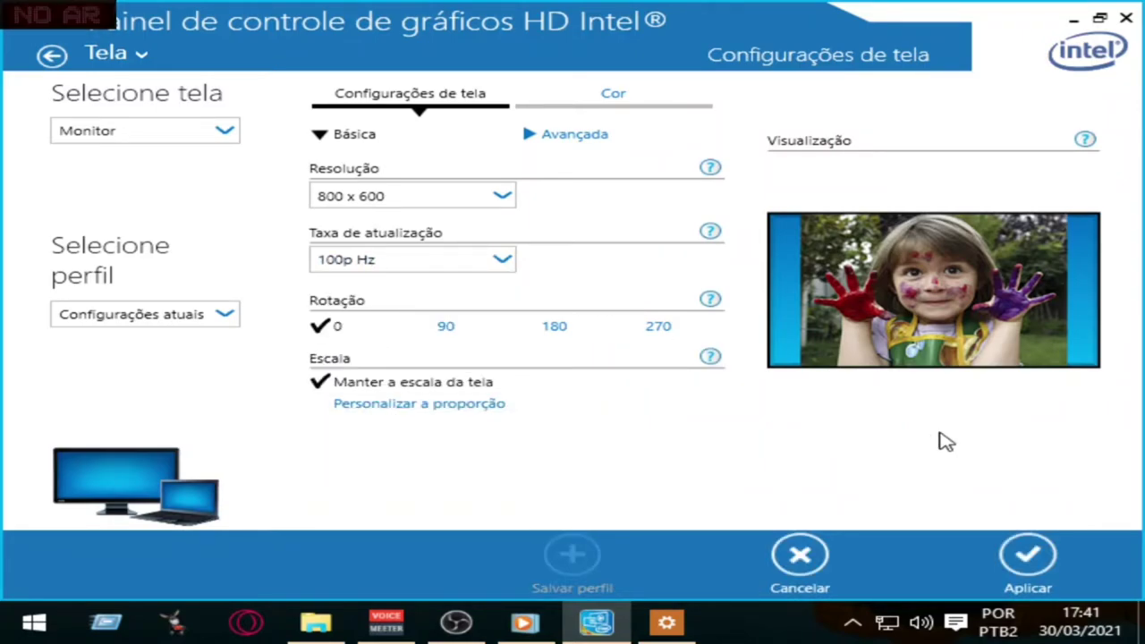
pyautogui.click(1026, 571)
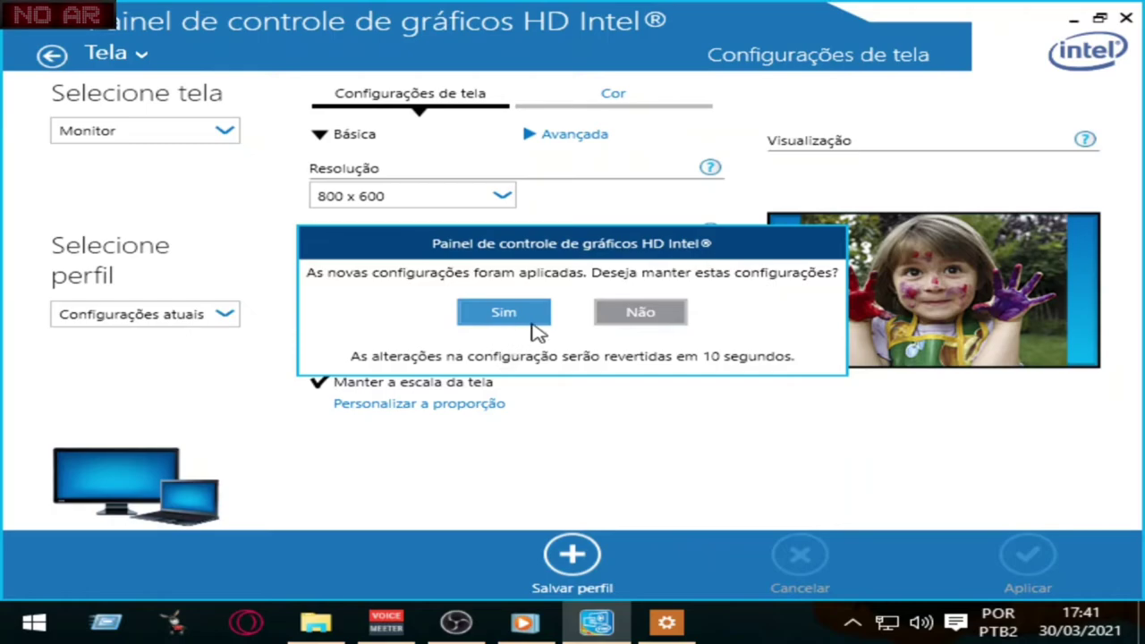
pyautogui.click(503, 313)
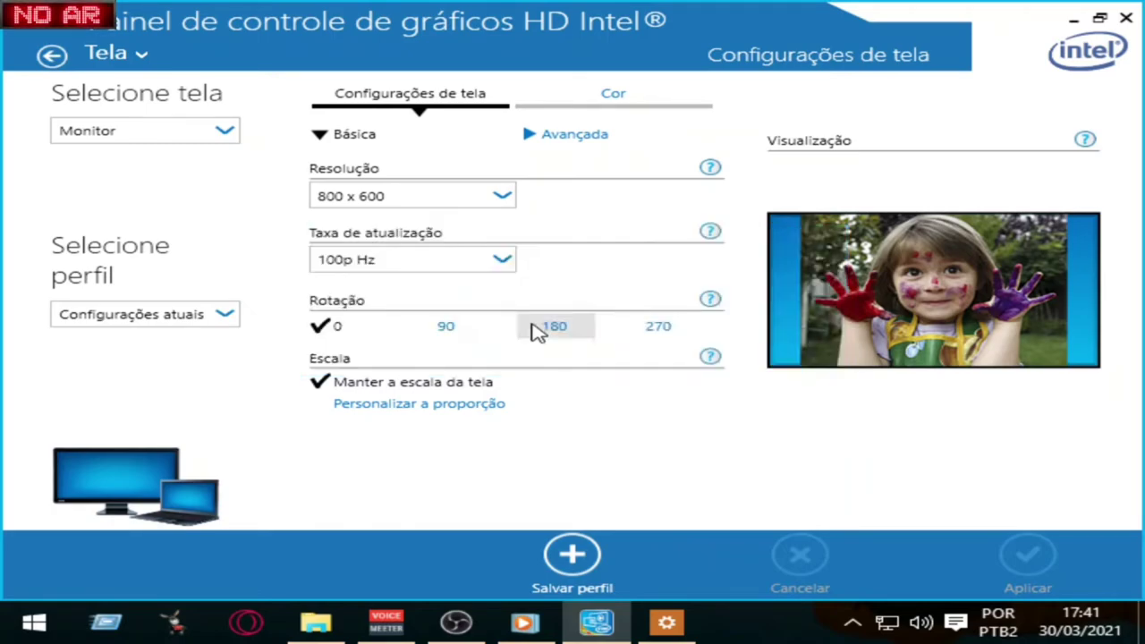
pyautogui.click(1073, 19)
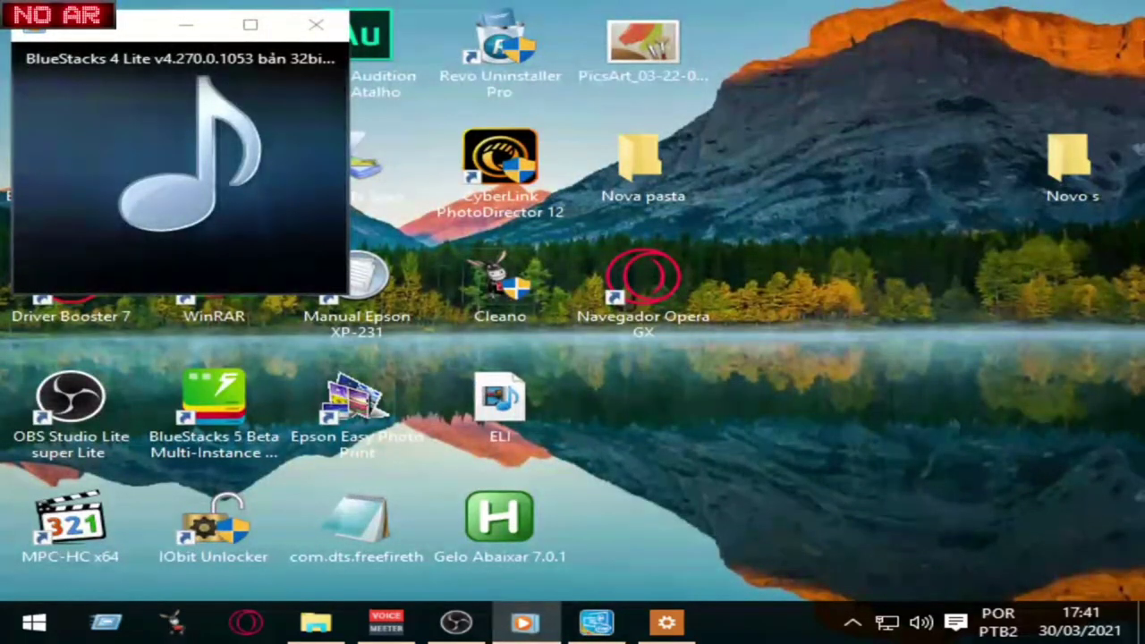
# - Return to the Intel graphics panel and try Personalizar a proporção under Escala with the horizontal and vertical proportions at 100
pyautogui.rightClick(633, 374)
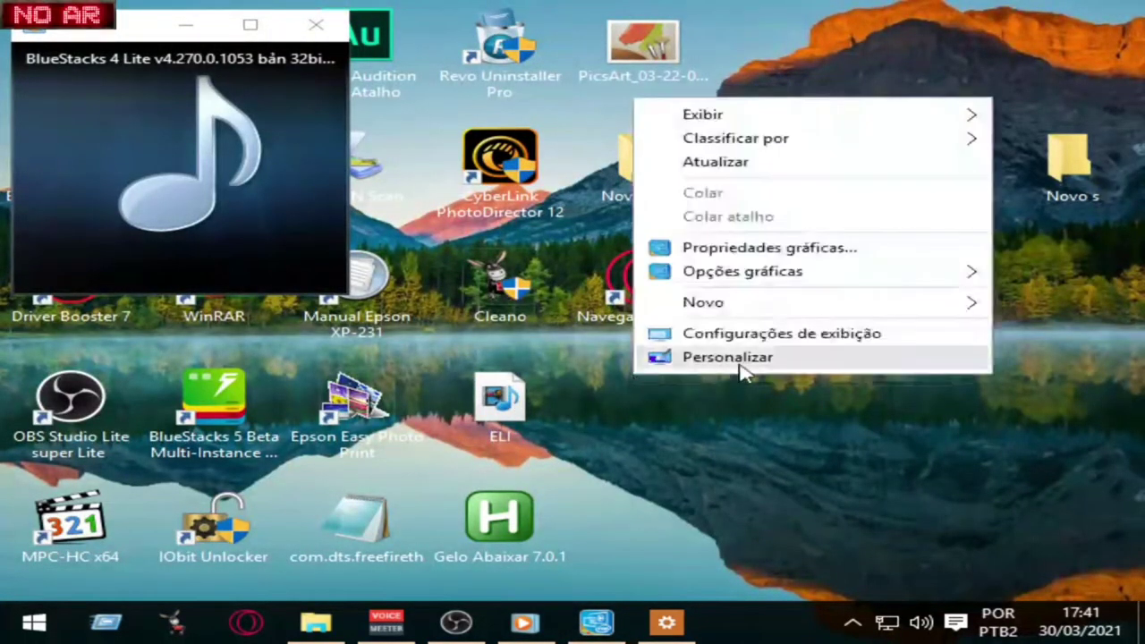
pyautogui.click(597, 623)
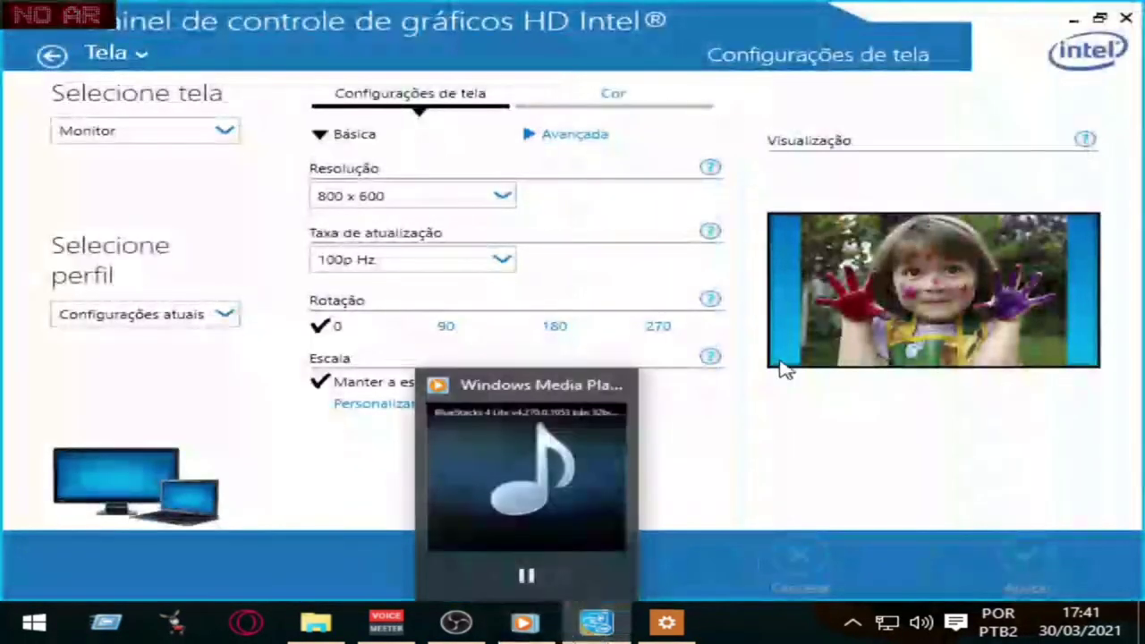
pyautogui.click(420, 406)
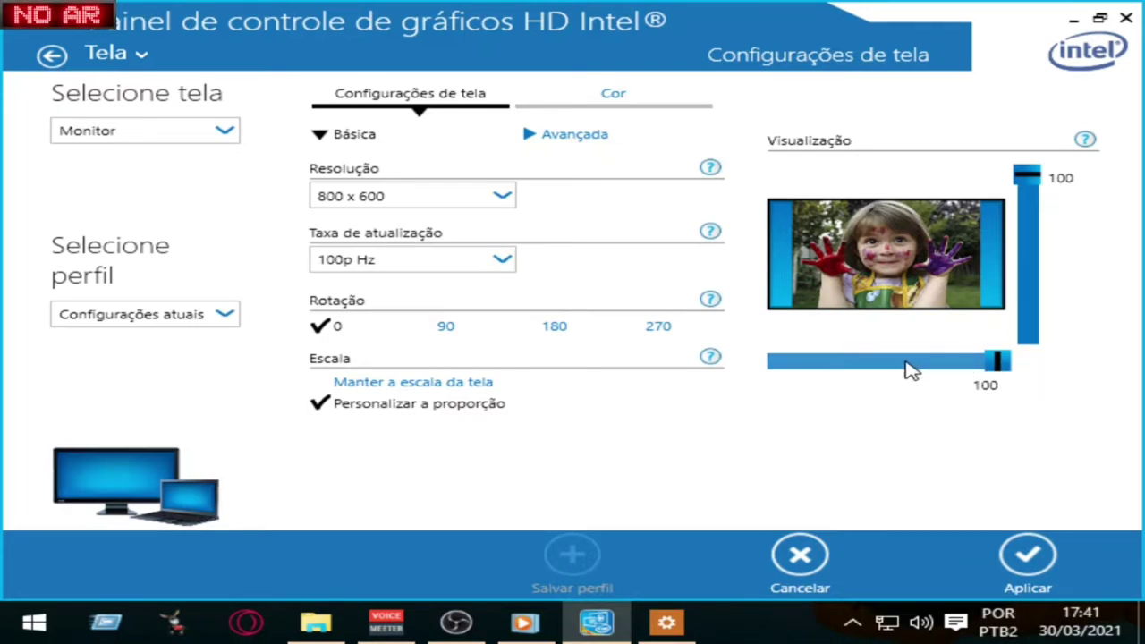
pyautogui.moveTo(1002, 358); pyautogui.dragTo(1046, 394)
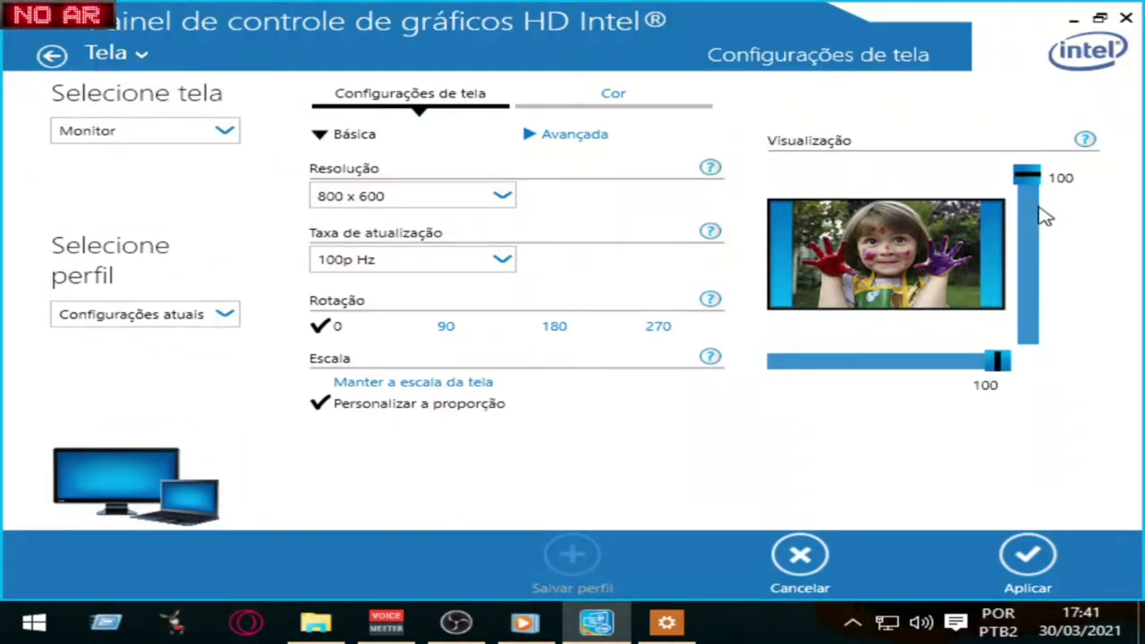
pyautogui.moveTo(1027, 177); pyautogui.dragTo(974, 148)
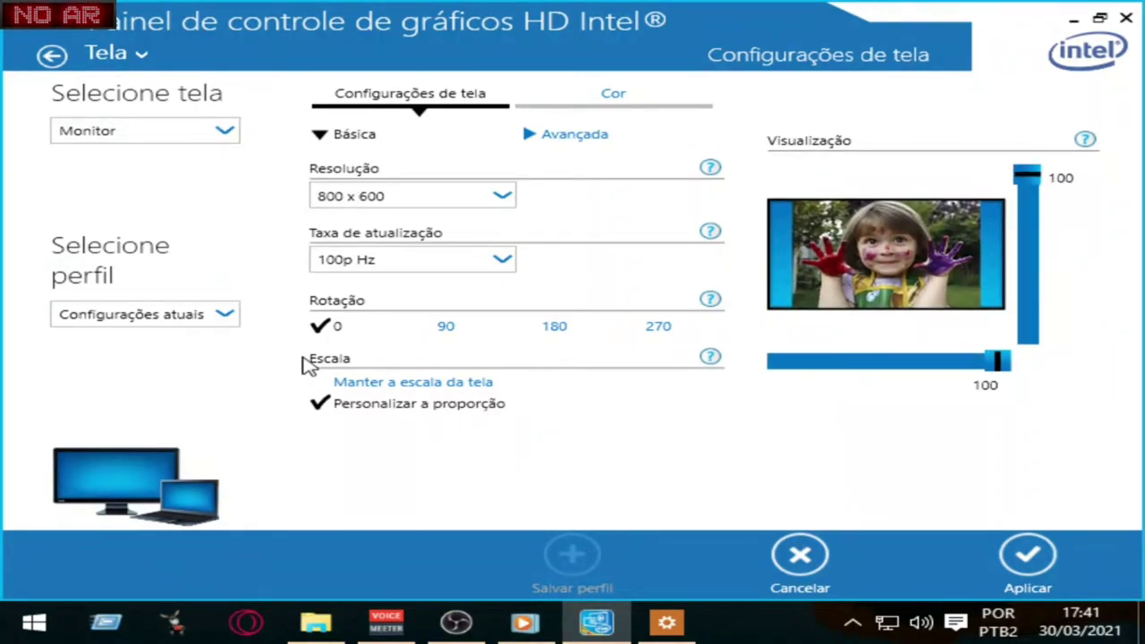
# - Set Escala back to Manter a escala da tela, apply and keep the configuration, and minimize the Intel graphics panel
pyautogui.click(328, 380)
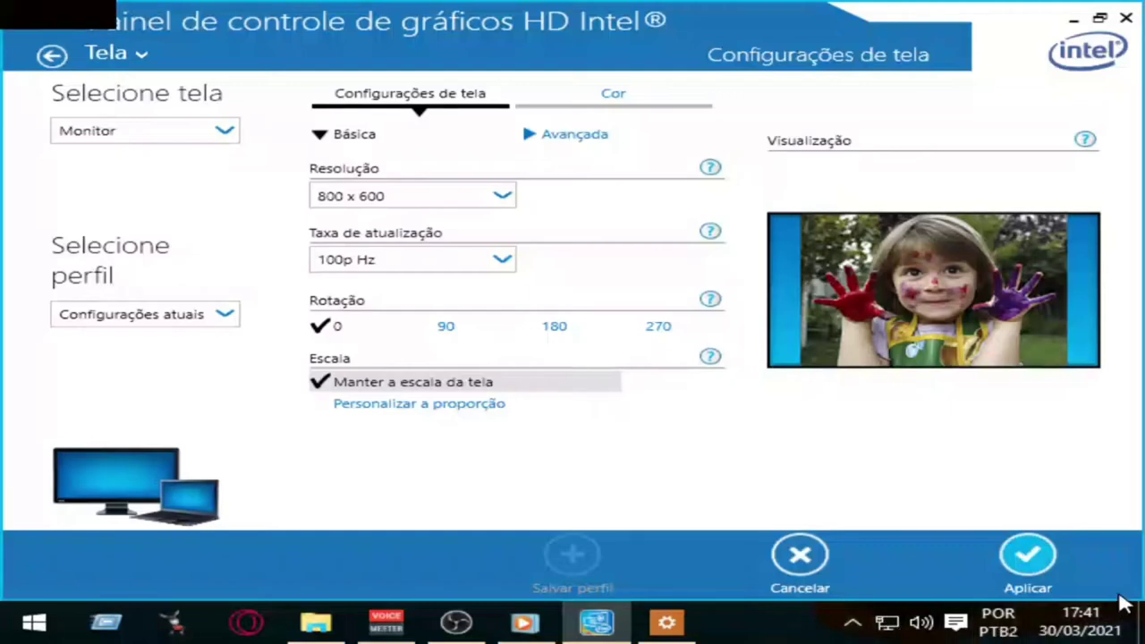
pyautogui.click(1086, 589)
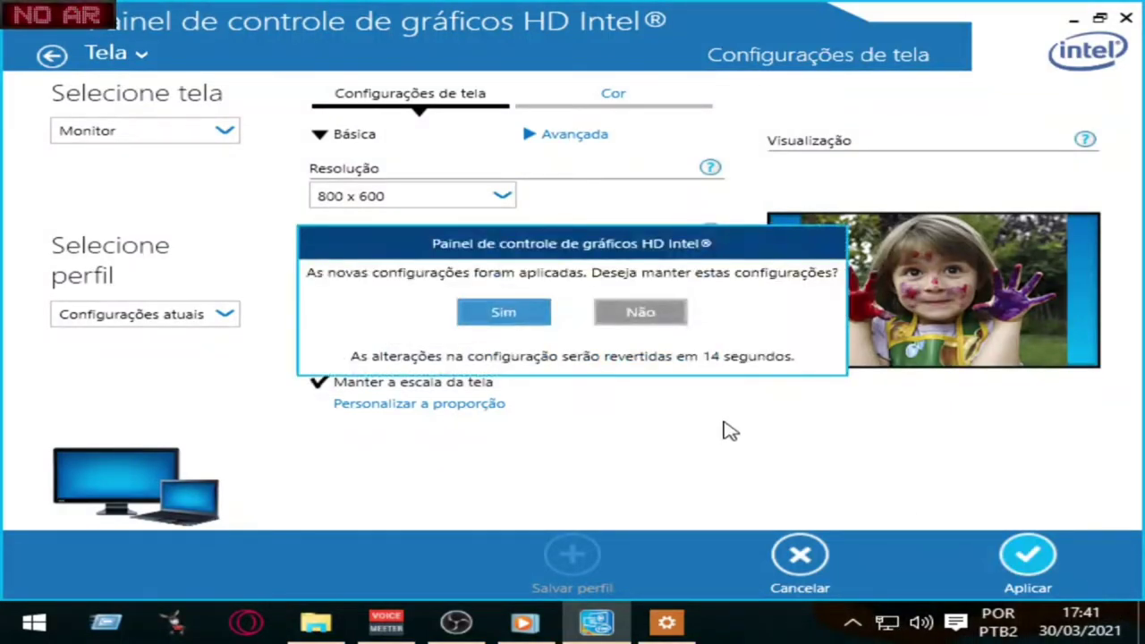
pyautogui.click(503, 313)
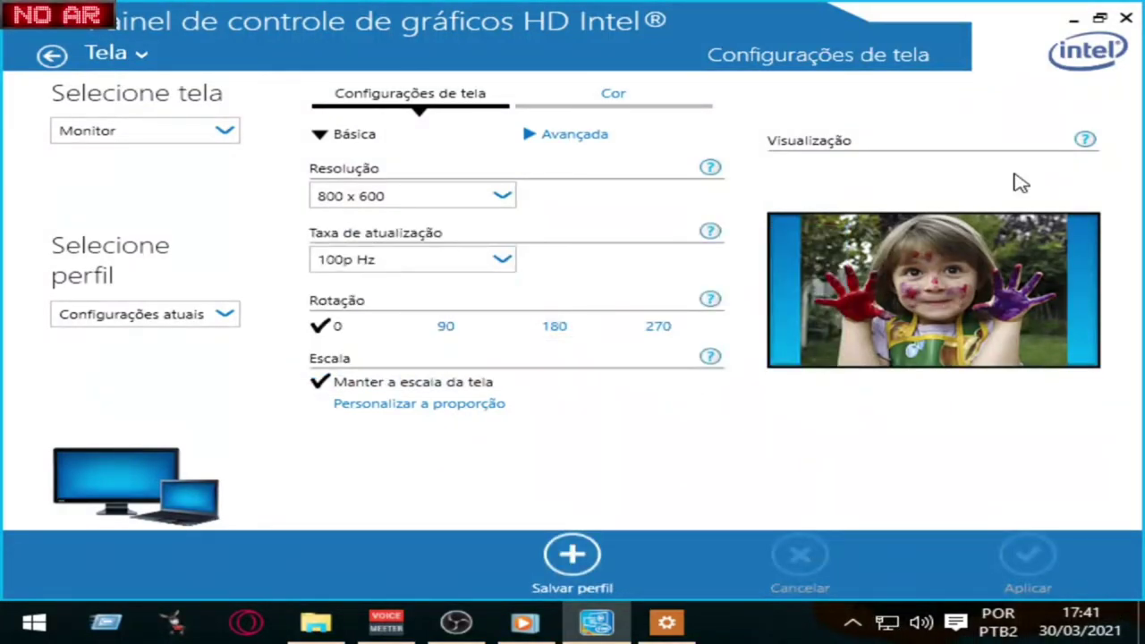
pyautogui.click(1074, 20)
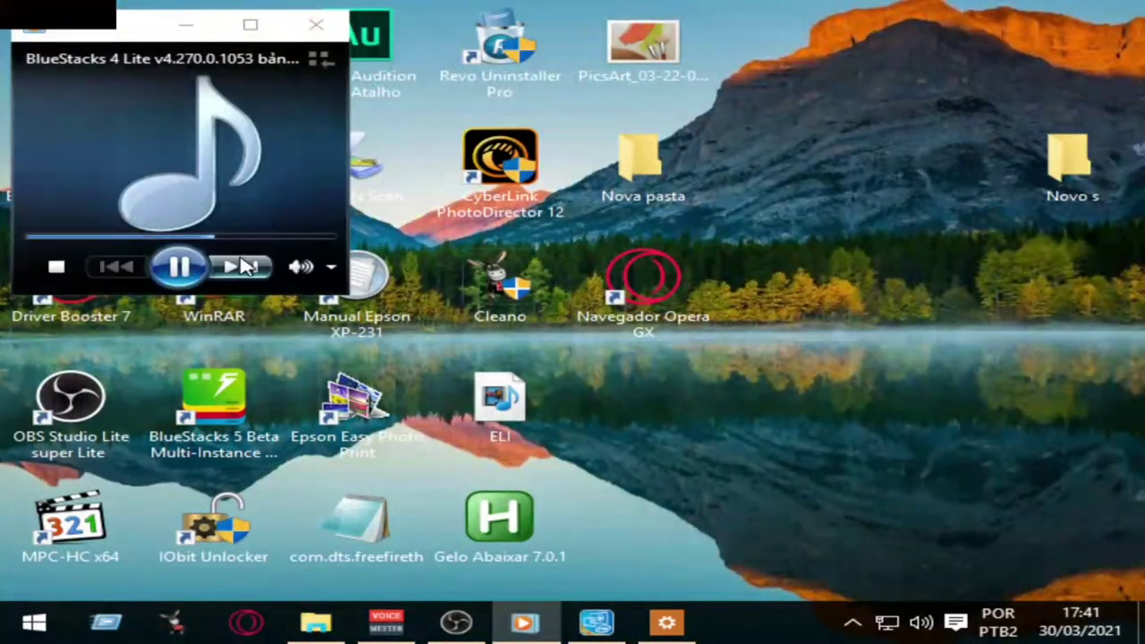
# - Set the Windows resolution to 1280 × 720 in the advanced display settings, keep the change, and minimize the settings window
pyautogui.click(662, 626)
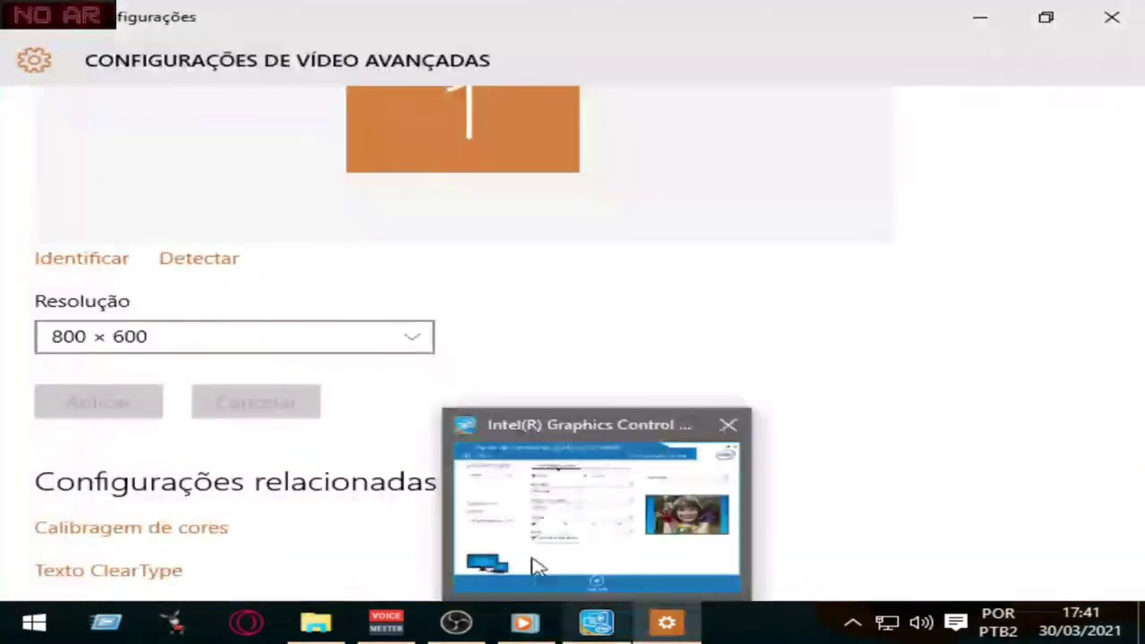
pyautogui.click(391, 345)
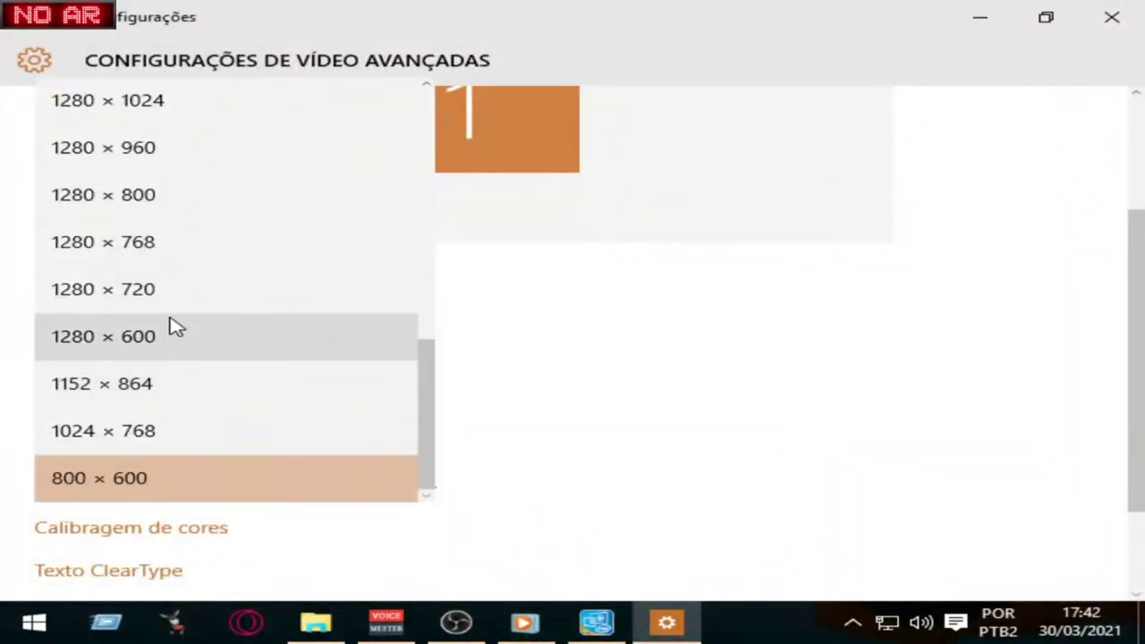
pyautogui.click(205, 306)
pyautogui.click(106, 407)
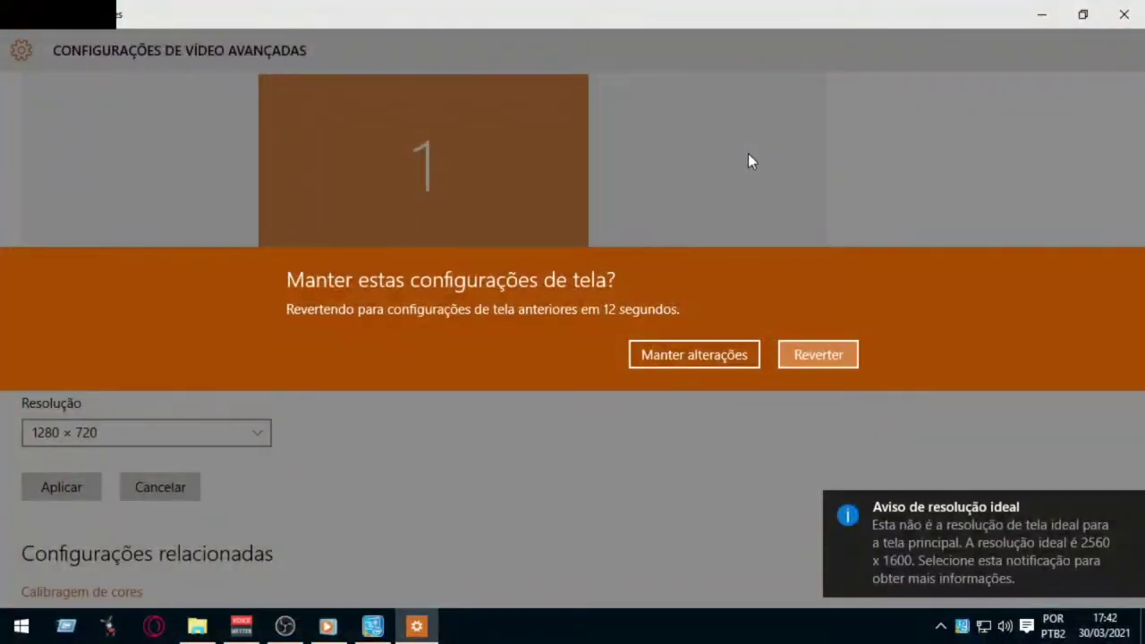
pyautogui.click(682, 356)
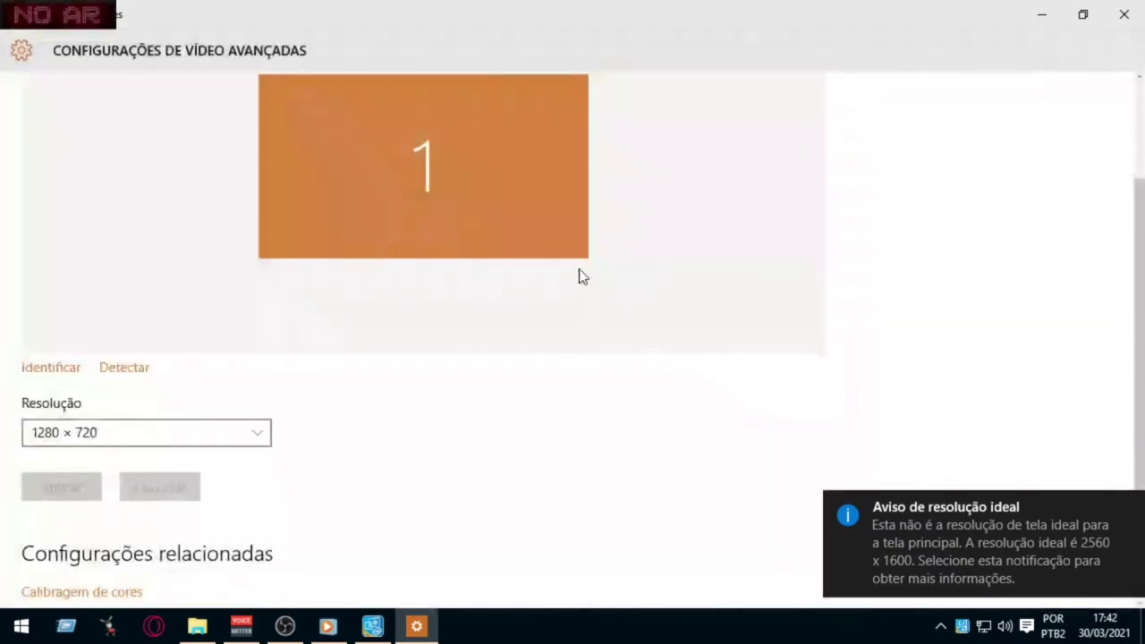
pyautogui.moveTo(424, 633)
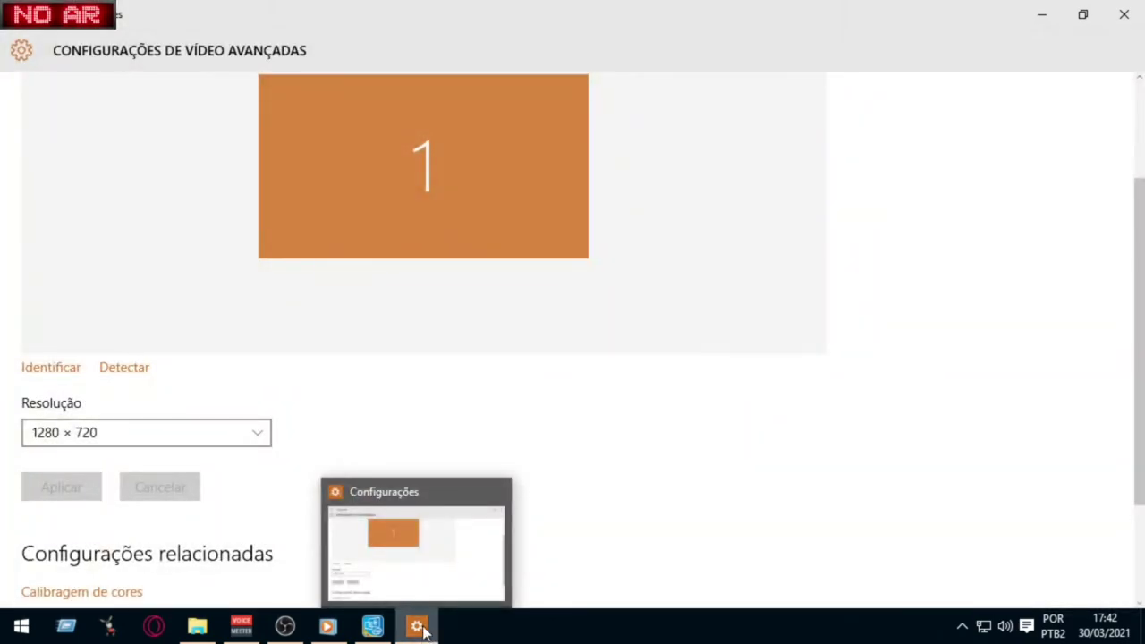
pyautogui.click(424, 633)
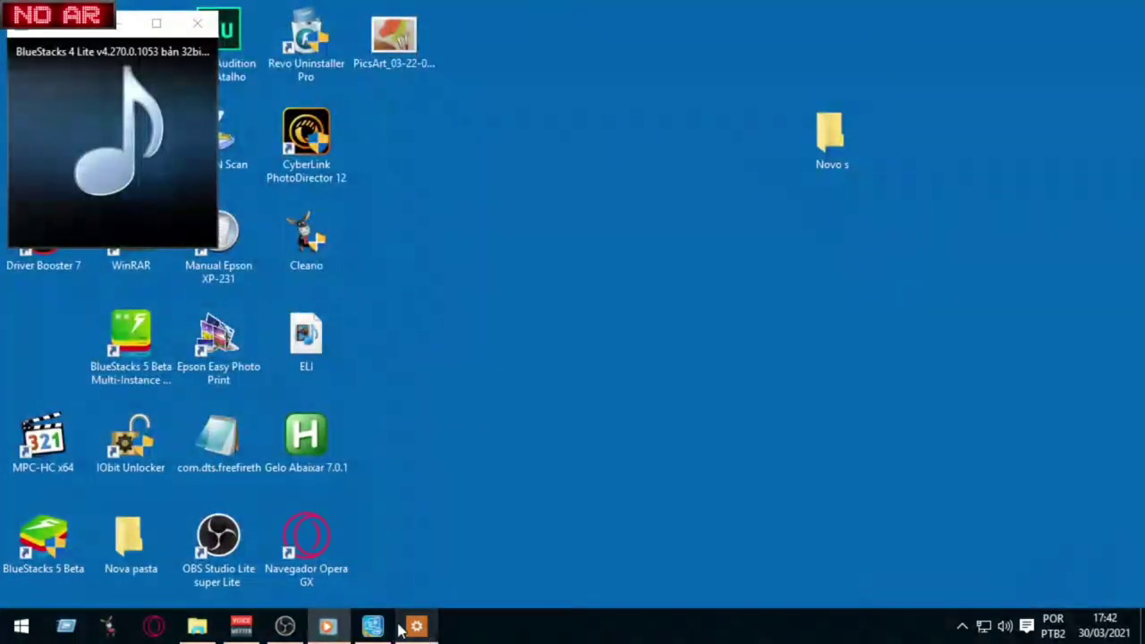
# - In the Intel graphics panel, set the refresh rate to 100p Hz with Escala at Manter a escala da tela, then apply and keep it
pyautogui.click(378, 631)
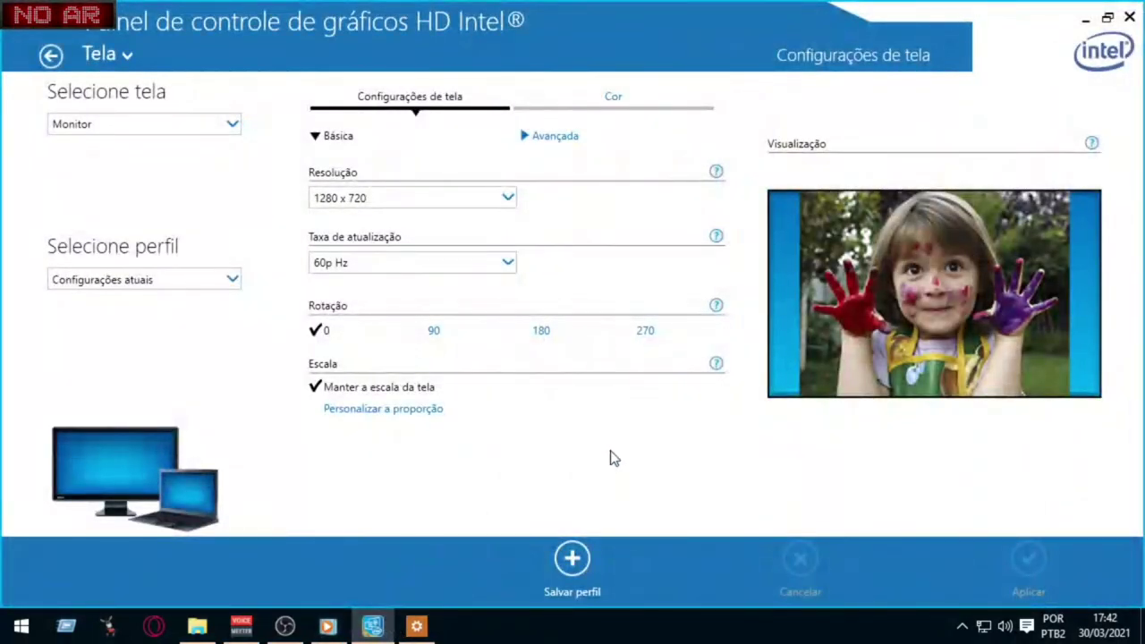
pyautogui.click(450, 410)
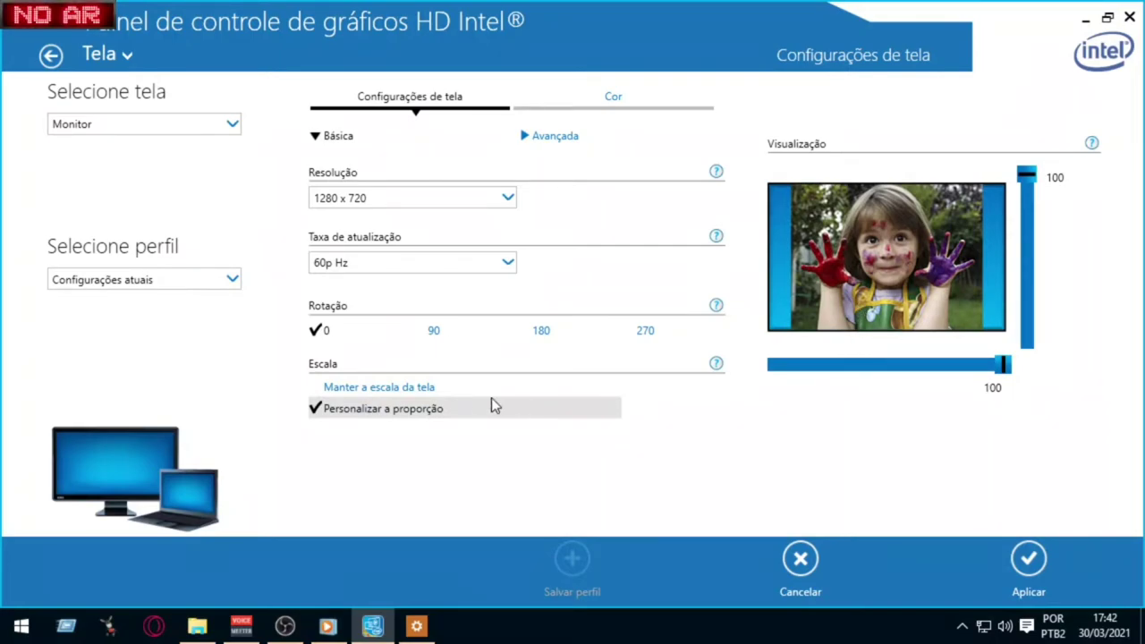
pyautogui.click(469, 387)
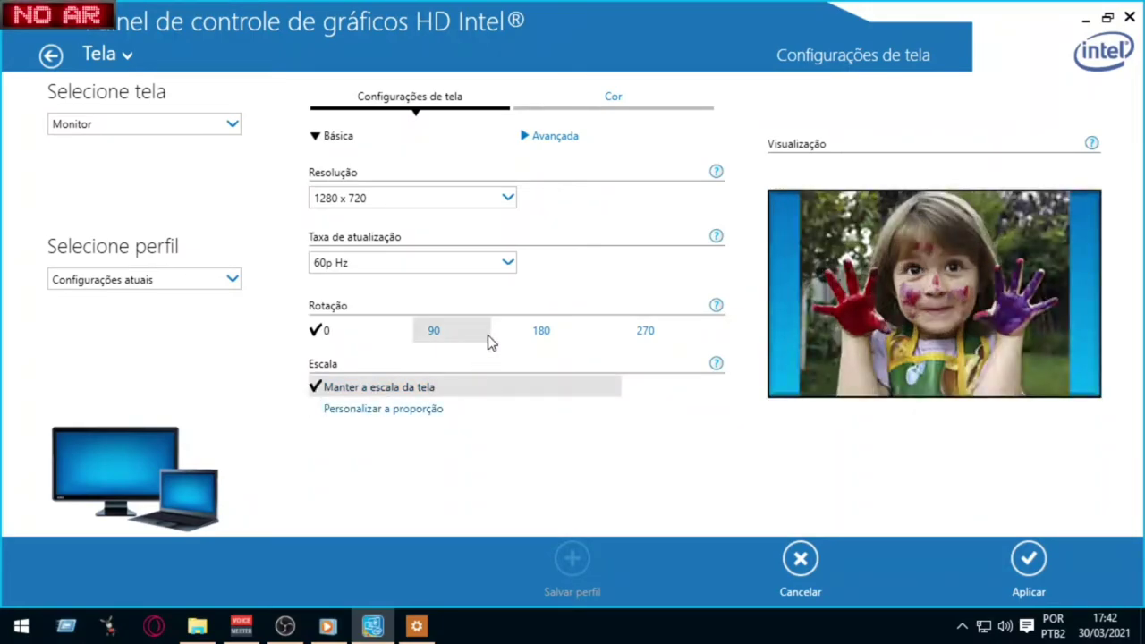
pyautogui.click(504, 269)
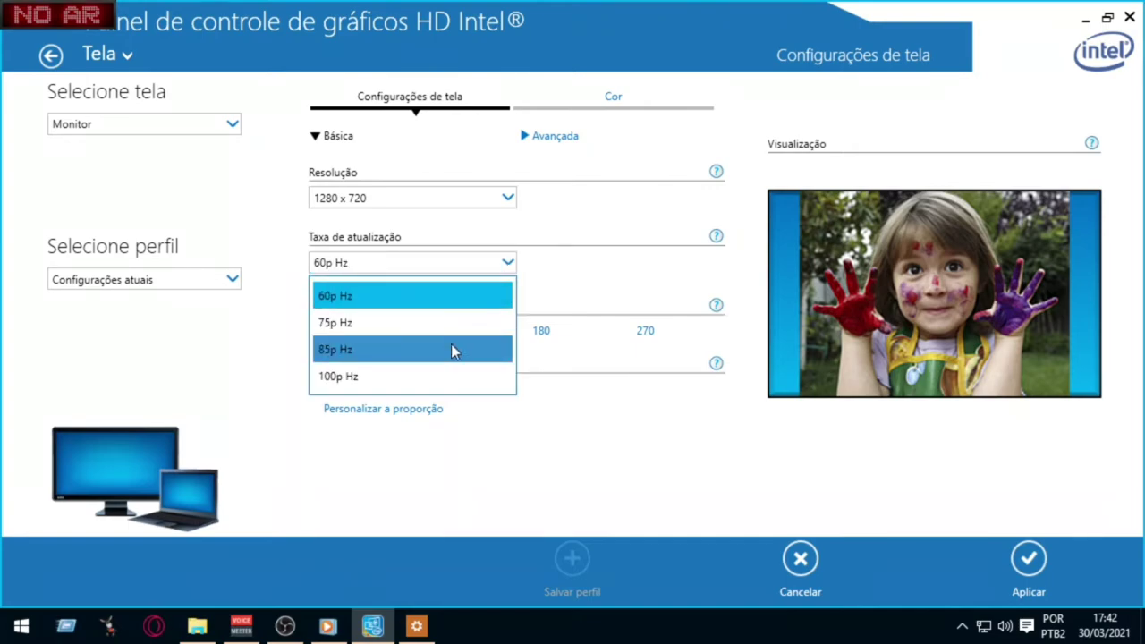
pyautogui.click(453, 374)
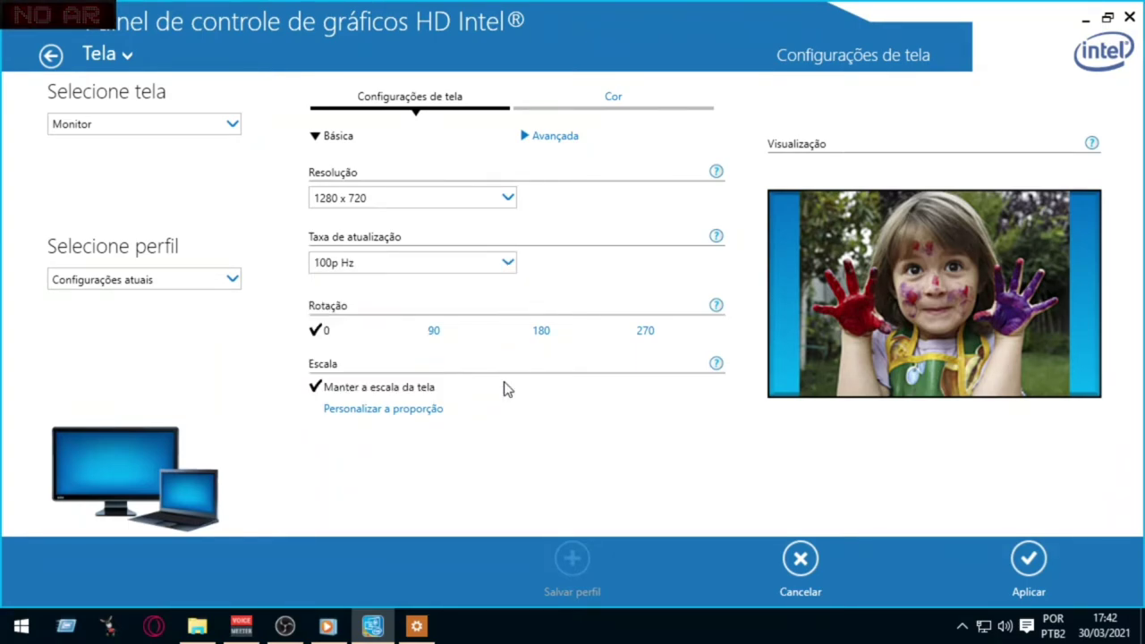
pyautogui.click(1028, 564)
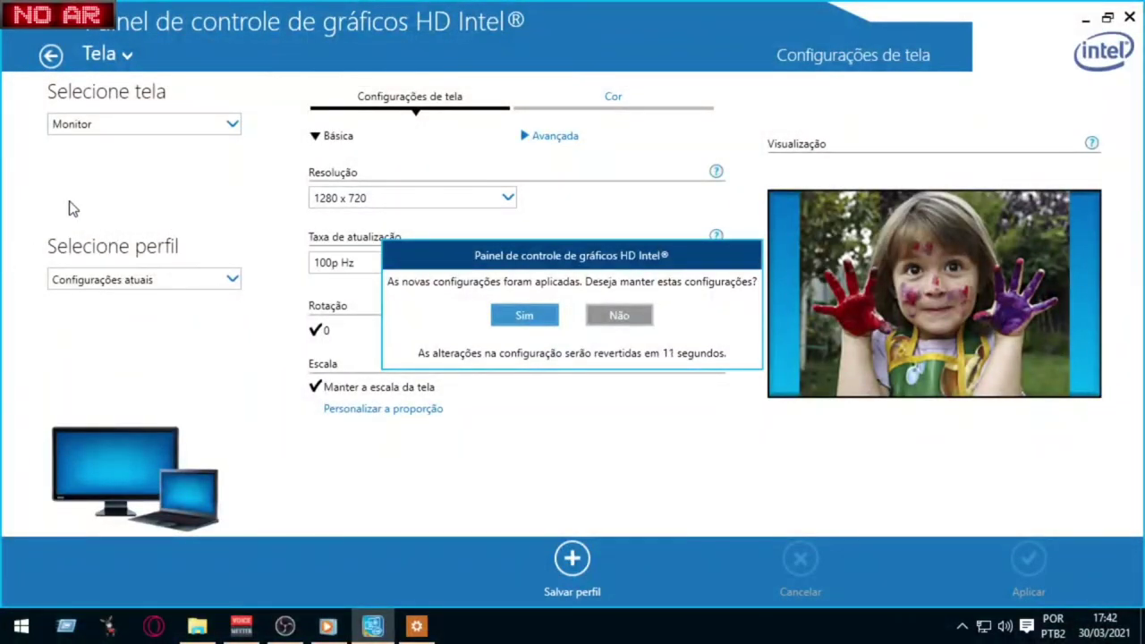
pyautogui.click(526, 317)
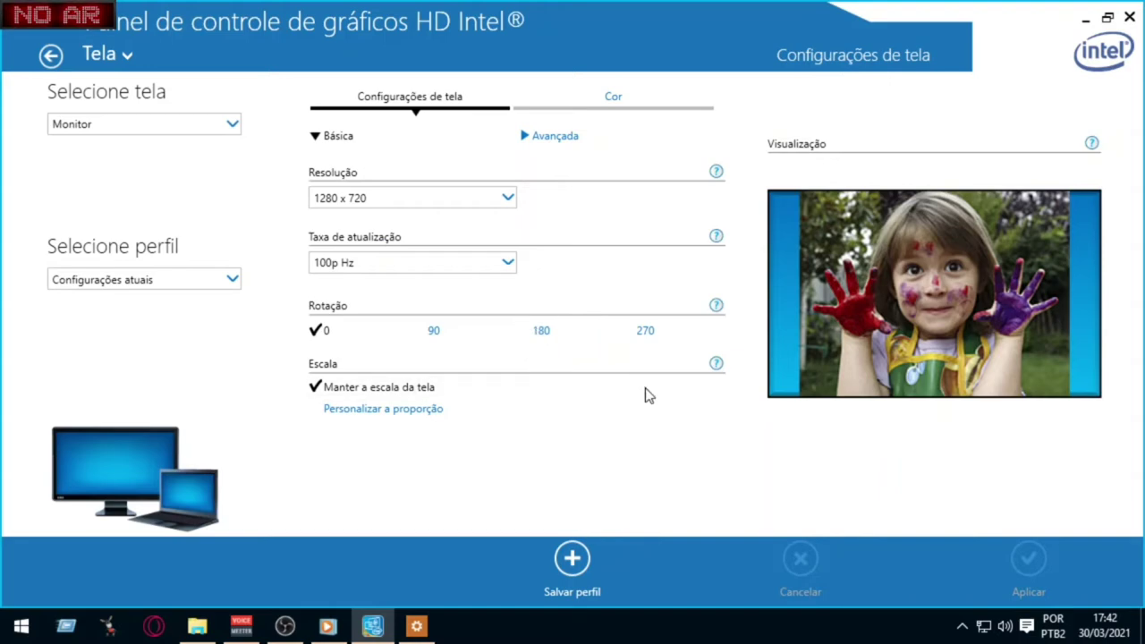
# - Switch Escala to Personalizar a proporção and back to Manter a escala da tela, then apply and keep the configuration
pyautogui.click(456, 410)
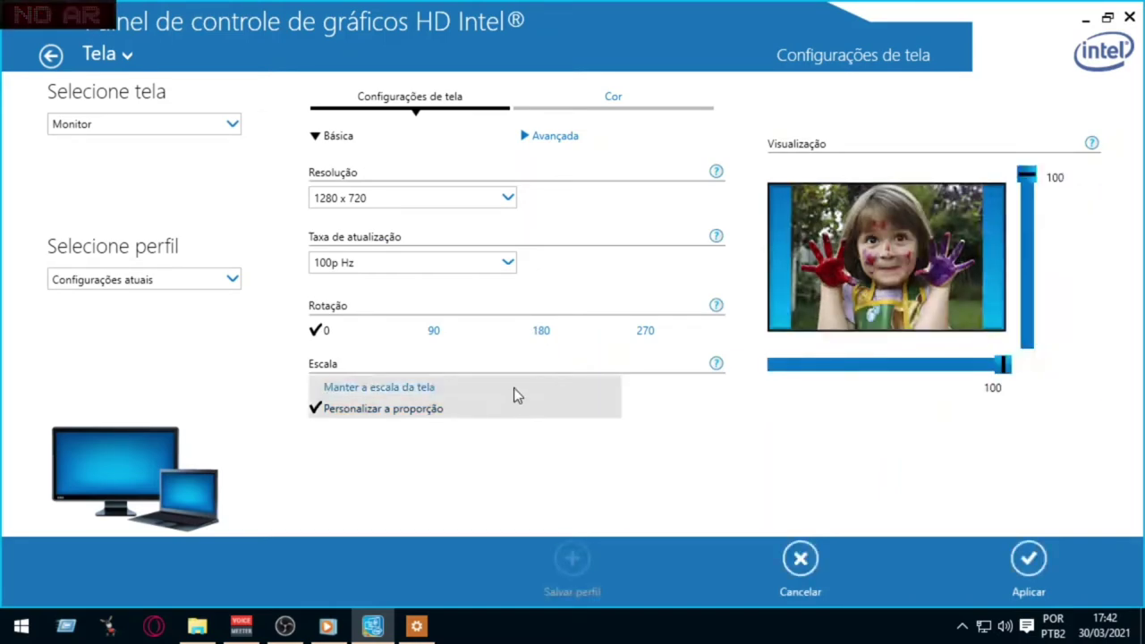
pyautogui.click(420, 394)
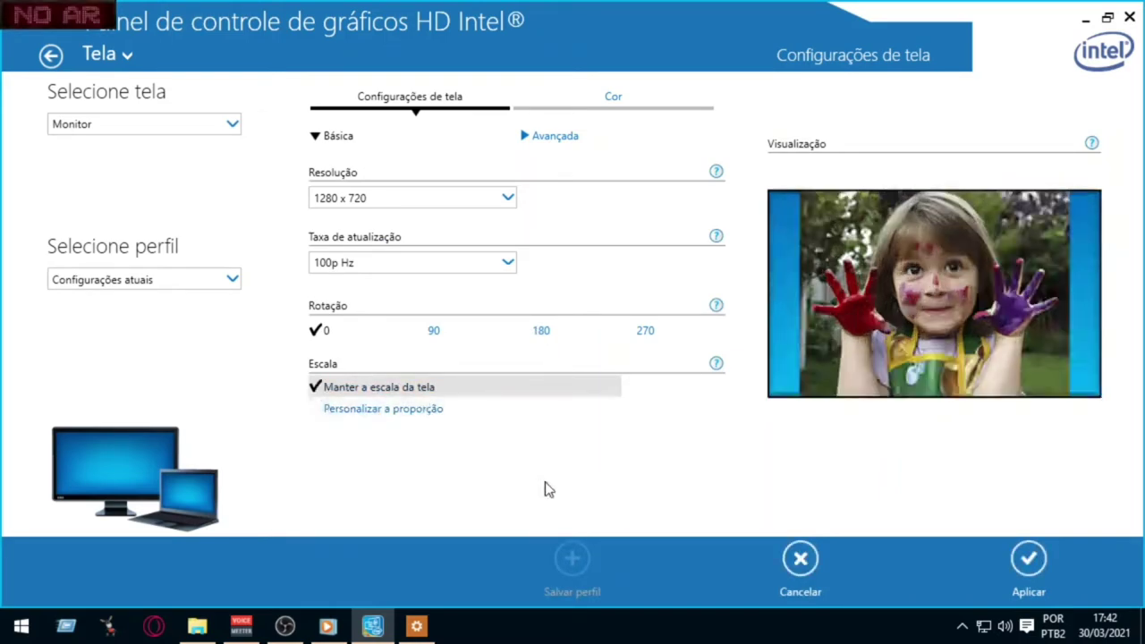
pyautogui.click(1028, 560)
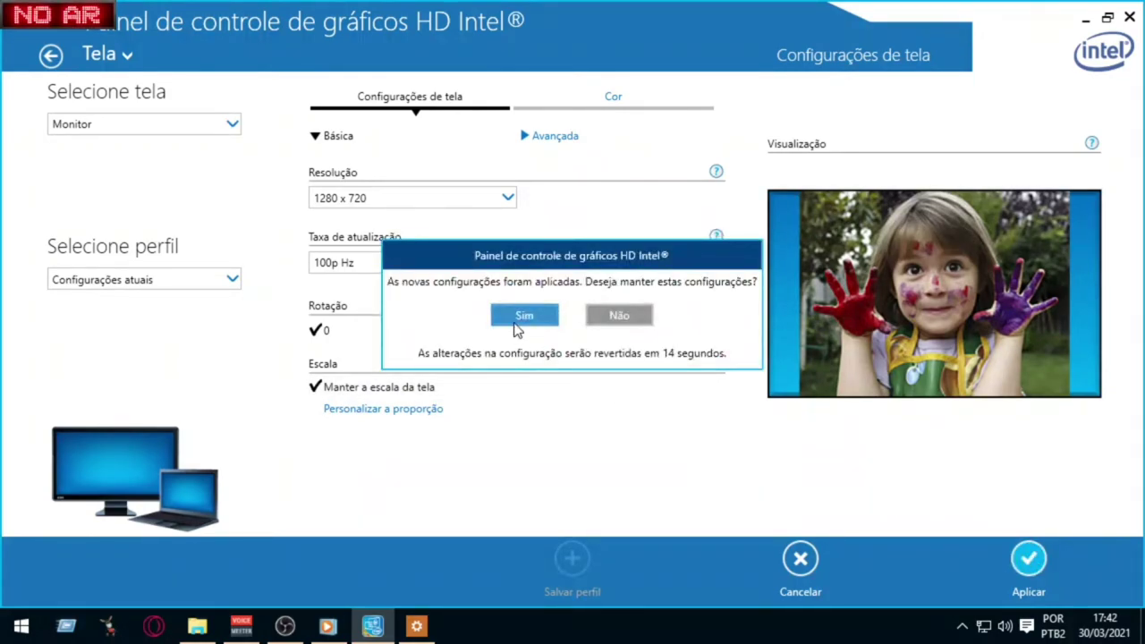
pyautogui.click(522, 322)
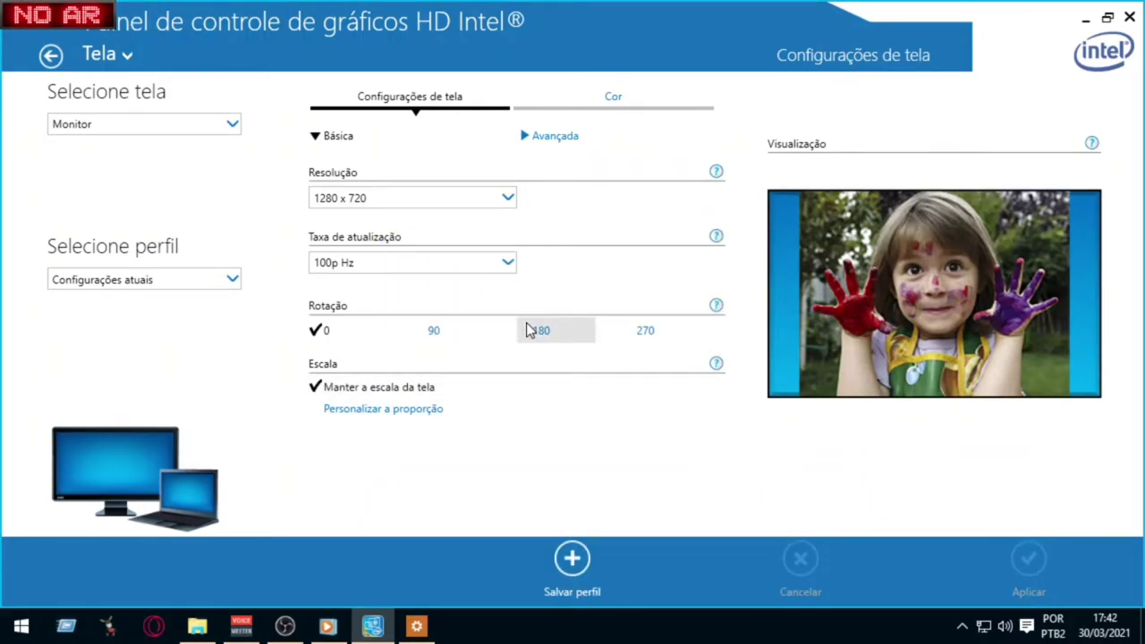
# - Set the refresh rate to 60p Hz, apply and keep the change, and close the Intel graphics panel
pyautogui.click(507, 265)
pyautogui.click(488, 296)
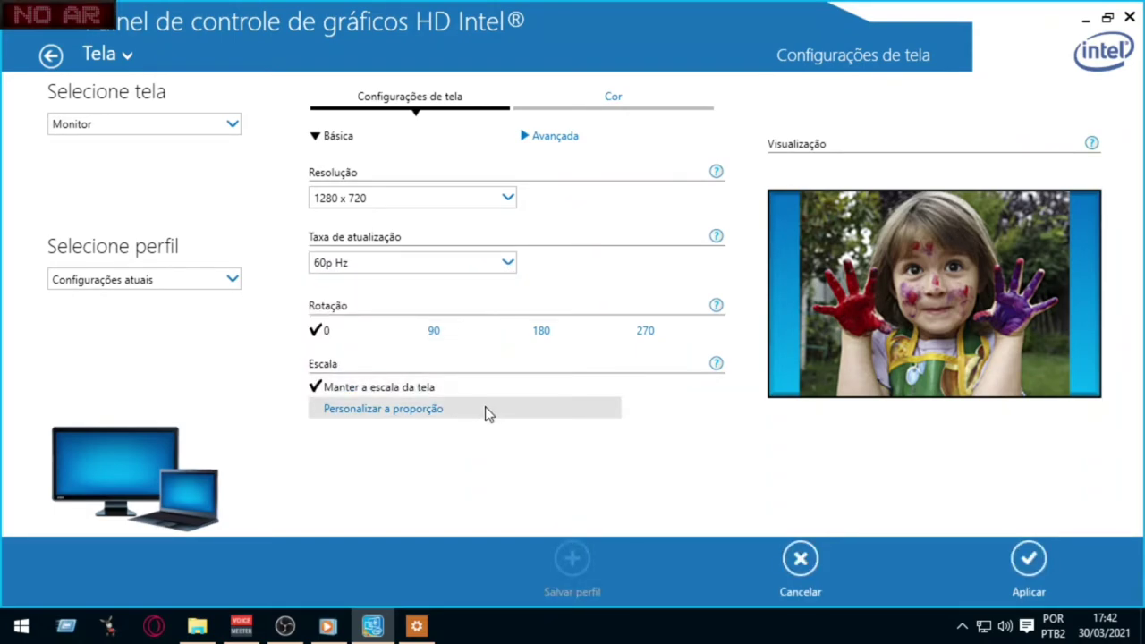
pyautogui.click(1025, 577)
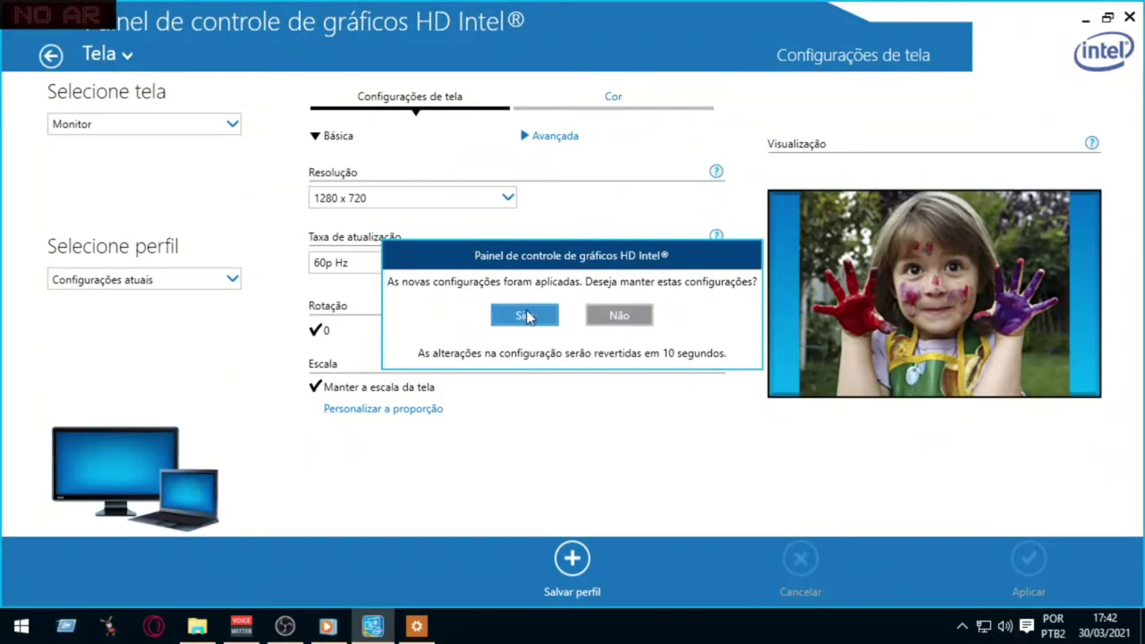
pyautogui.click(526, 317)
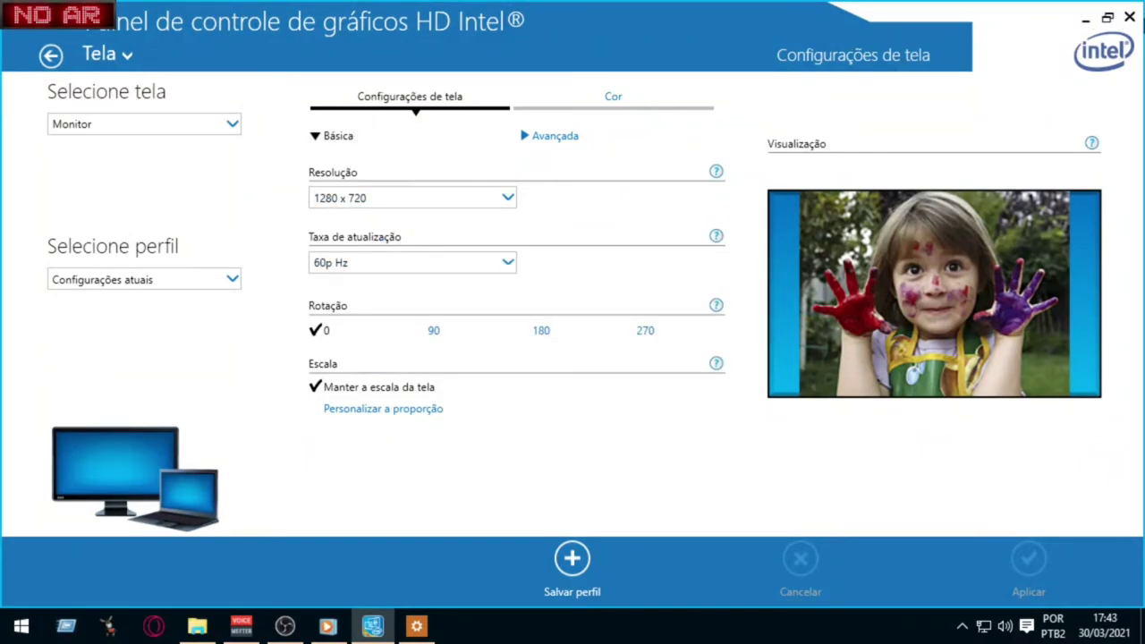
pyautogui.click(1136, 21)
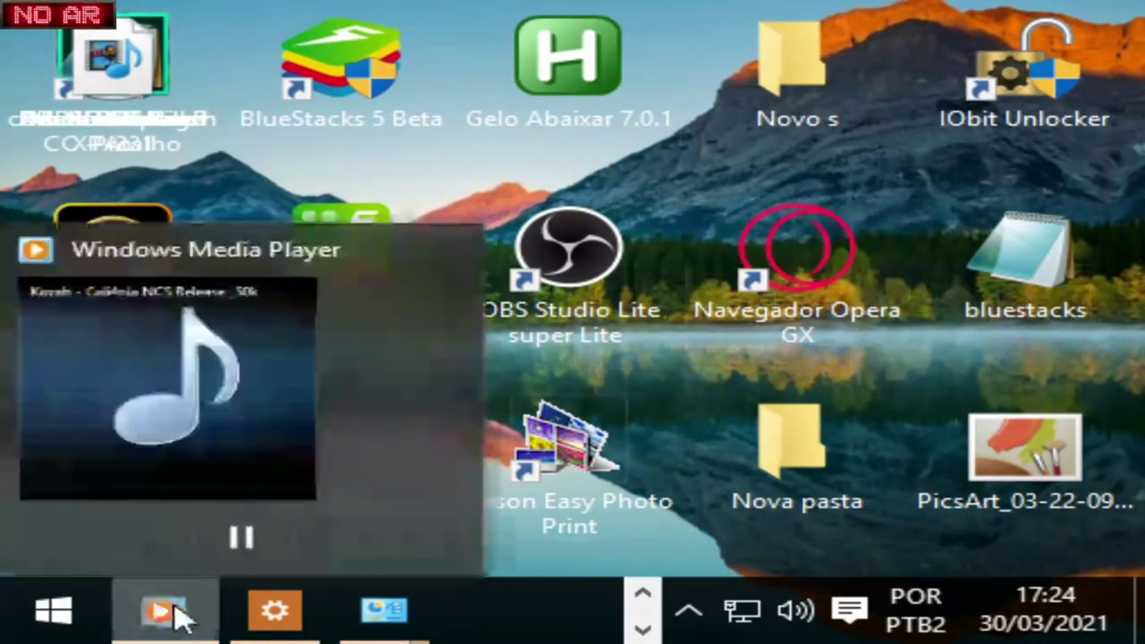
# - Check the selected resolution in the Resolução de Tela window, then minimize it
pyautogui.moveTo(386, 637)
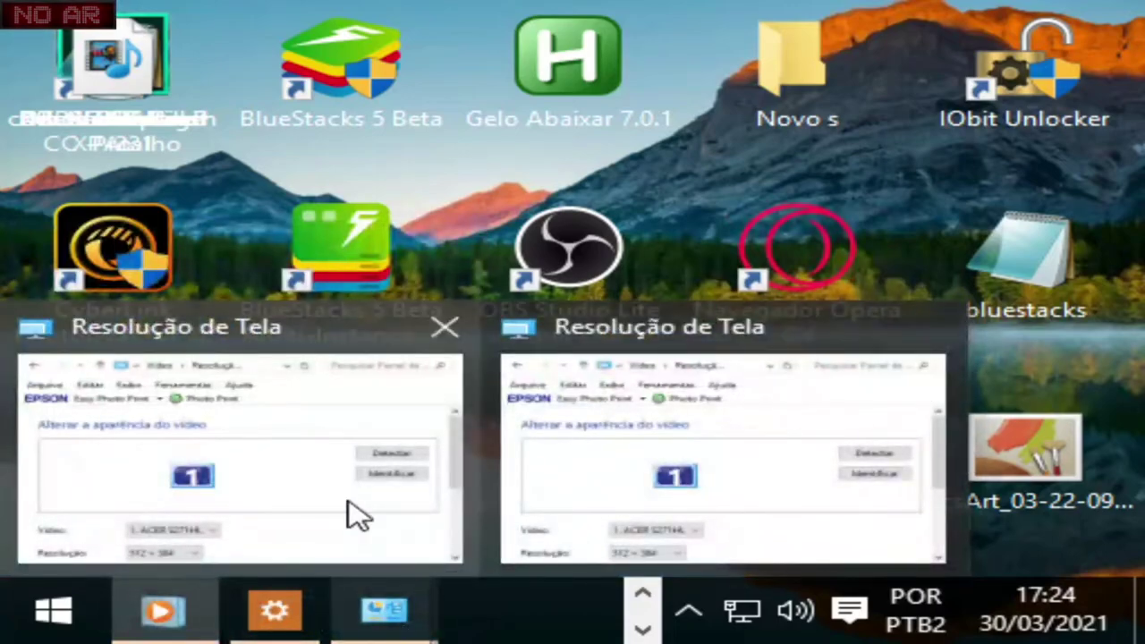
pyautogui.click(353, 503)
pyautogui.scroll(-1, 728, 474)
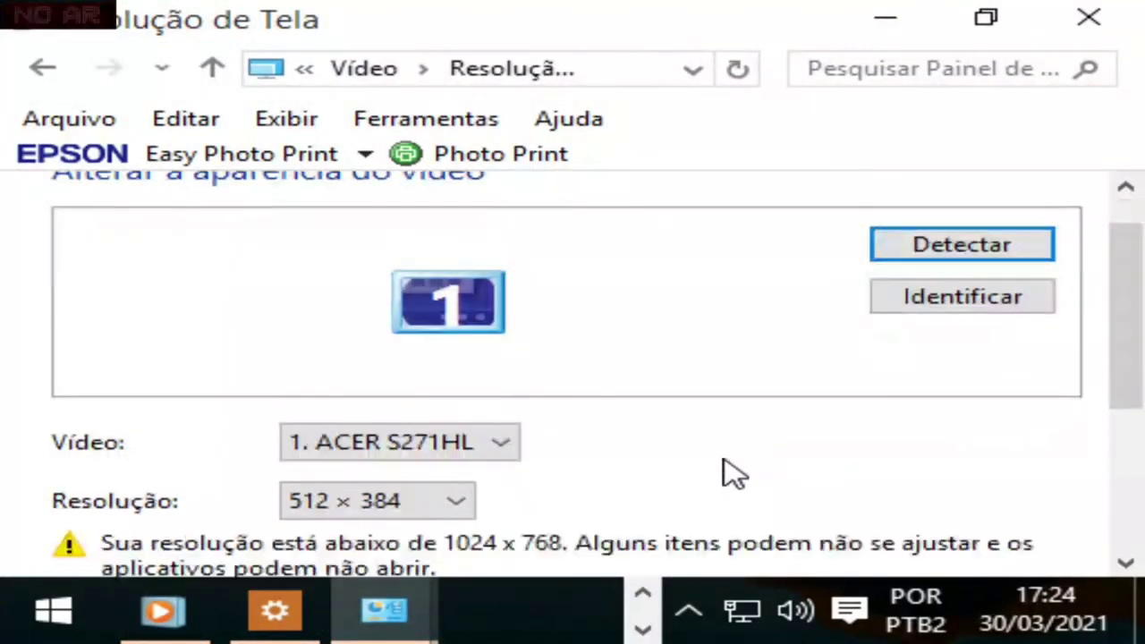
pyautogui.scroll(-2, 677, 493)
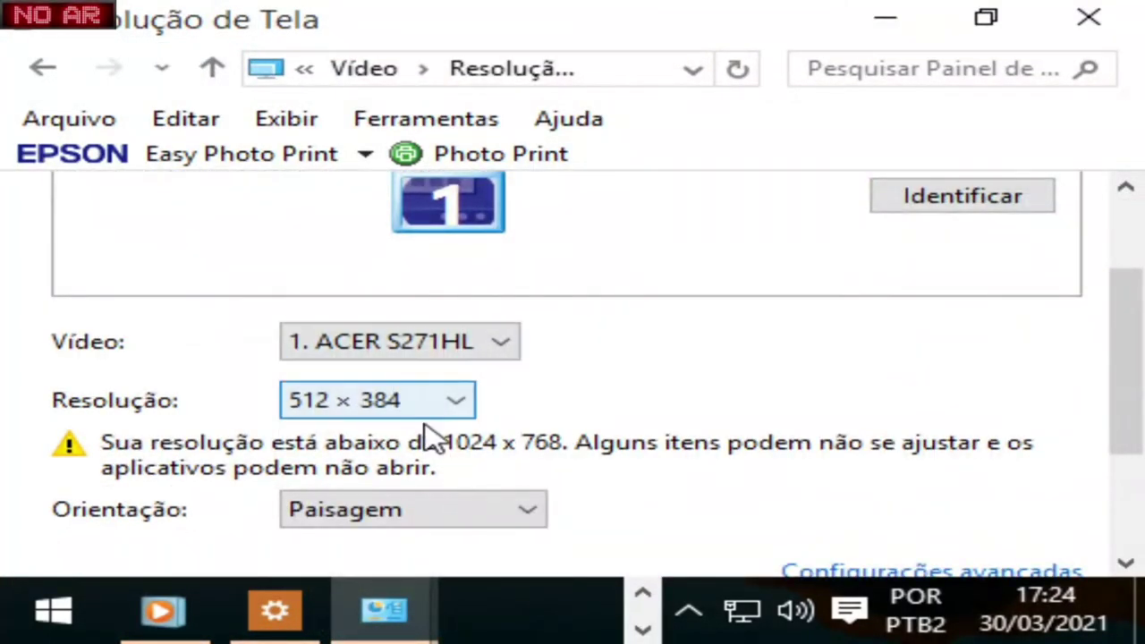
pyautogui.click(905, 27)
# - Launch the BlueStacks Multi-Instance Manager and switch the instance's video resolution to Personalizado in its Visualização settings
pyautogui.doubleClick(384, 269)
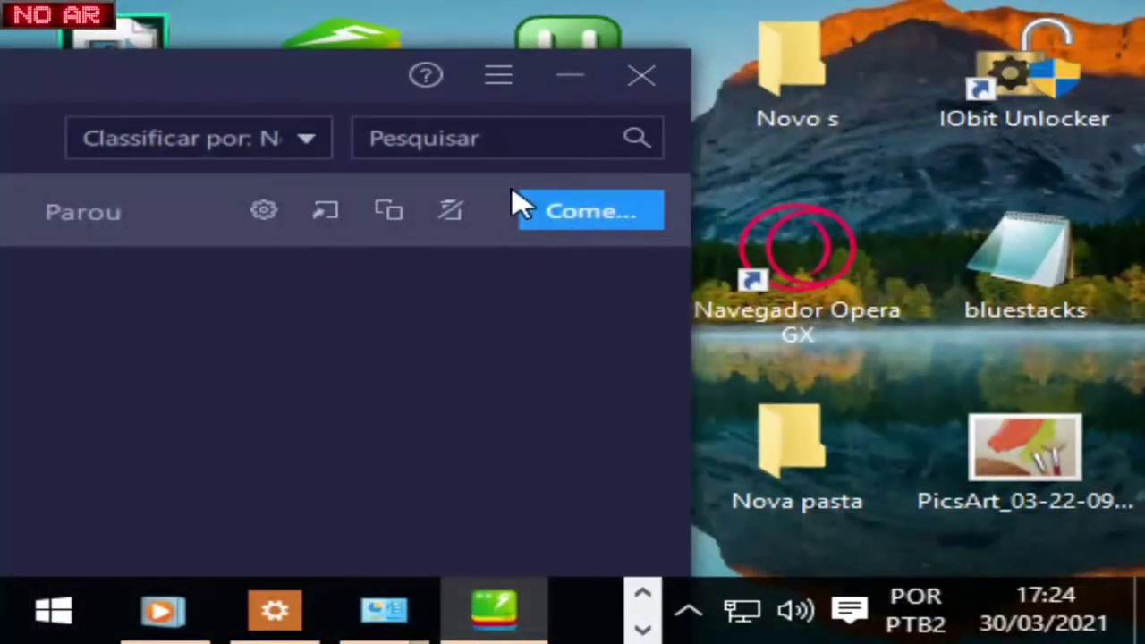
pyautogui.click(256, 216)
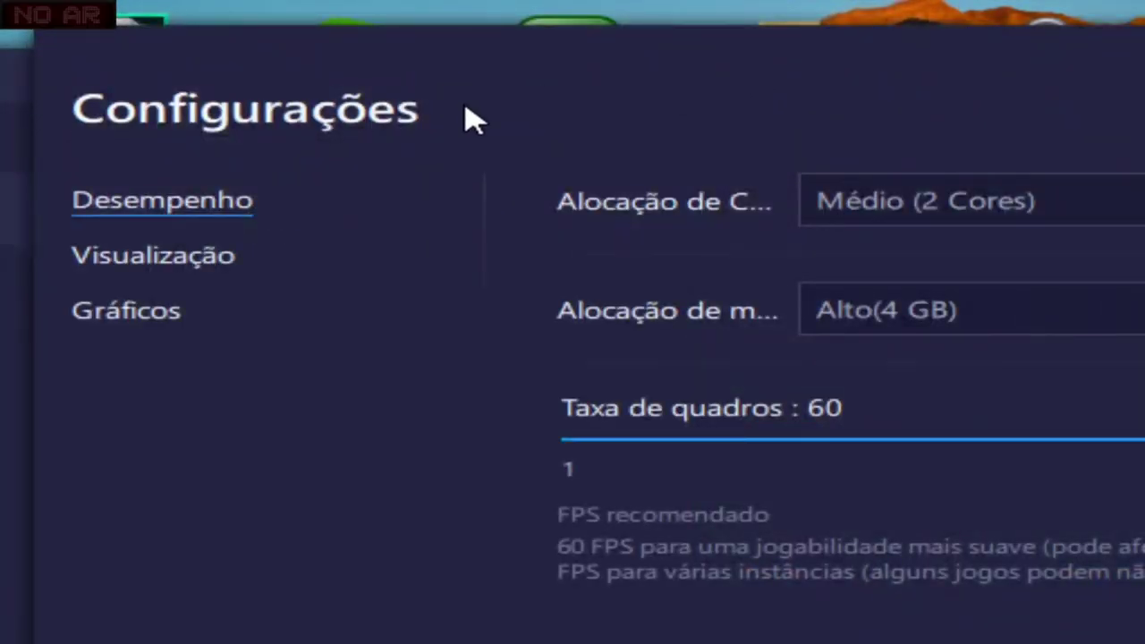
pyautogui.click(170, 276)
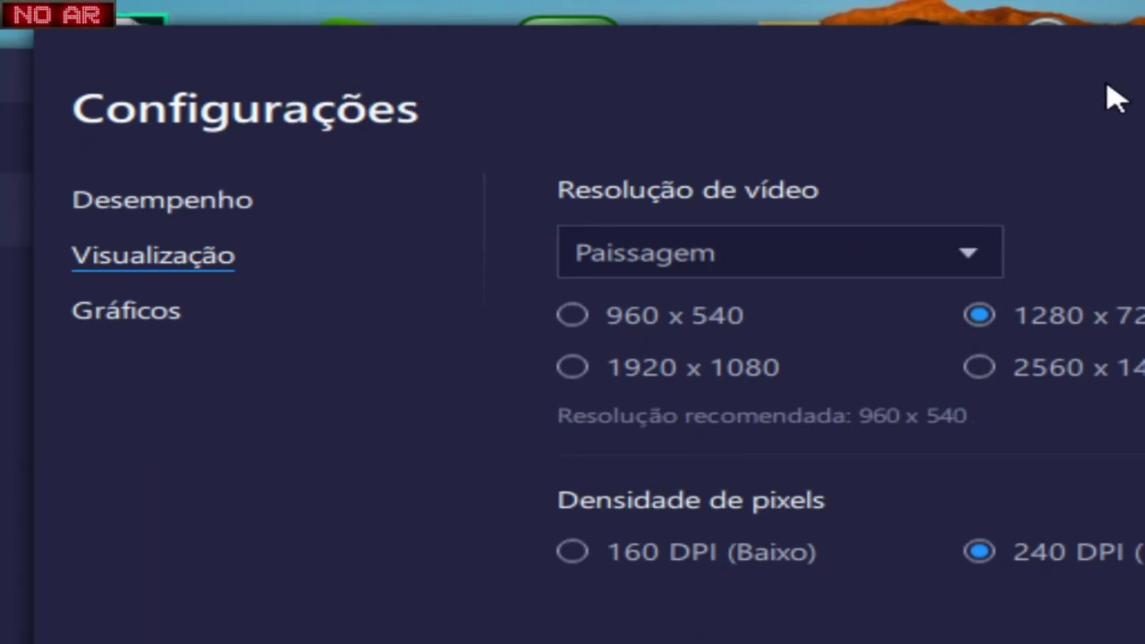
pyautogui.click(893, 270)
pyautogui.click(689, 418)
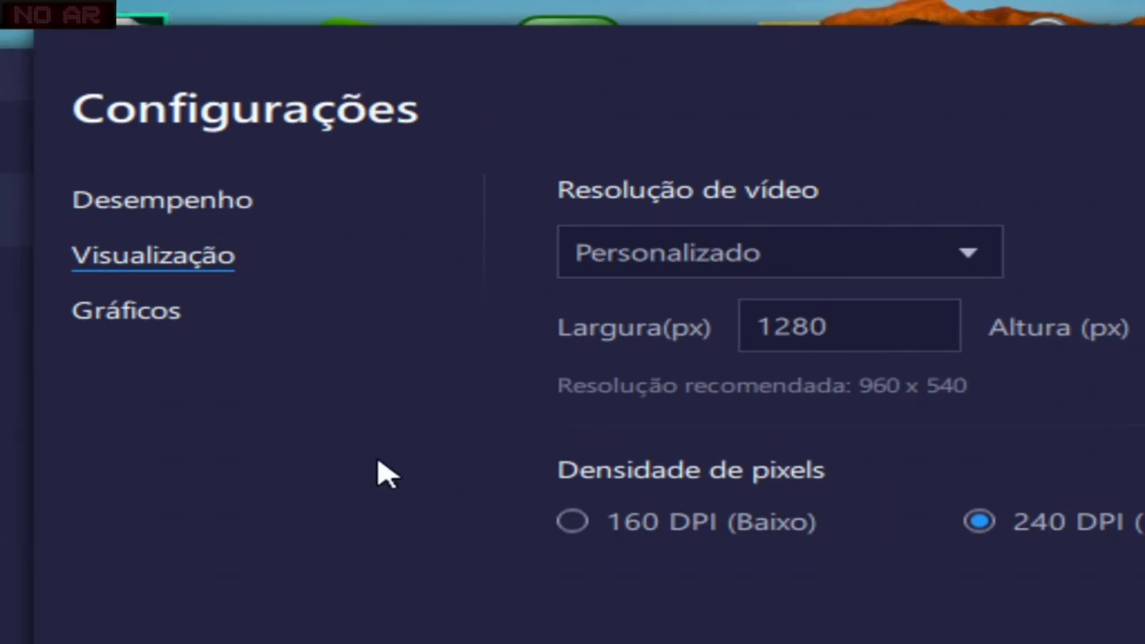
# - Switch to the Windows advanced display settings, set the resolution to 1280 × 720, apply it and keep the changes
pyautogui.press('super')
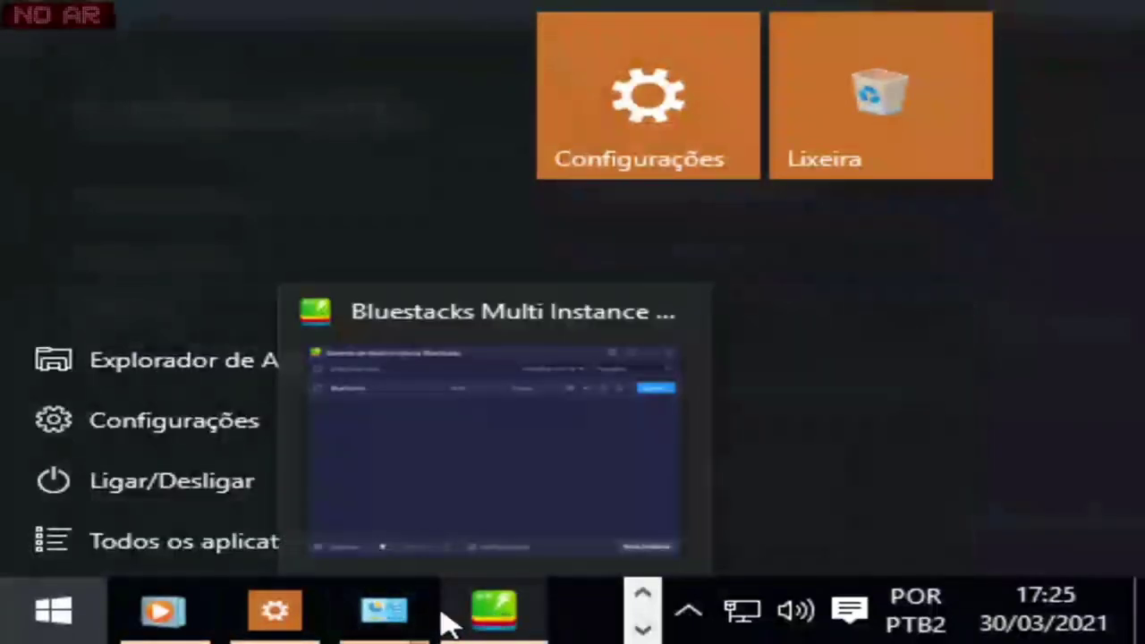
pyautogui.moveTo(358, 631)
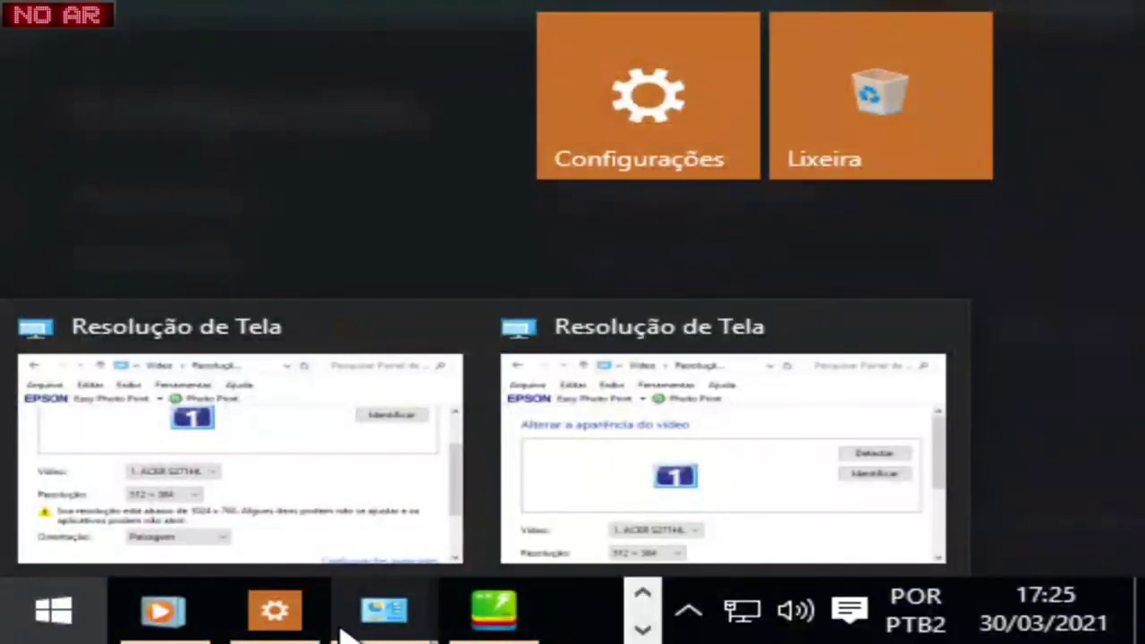
pyautogui.click(306, 628)
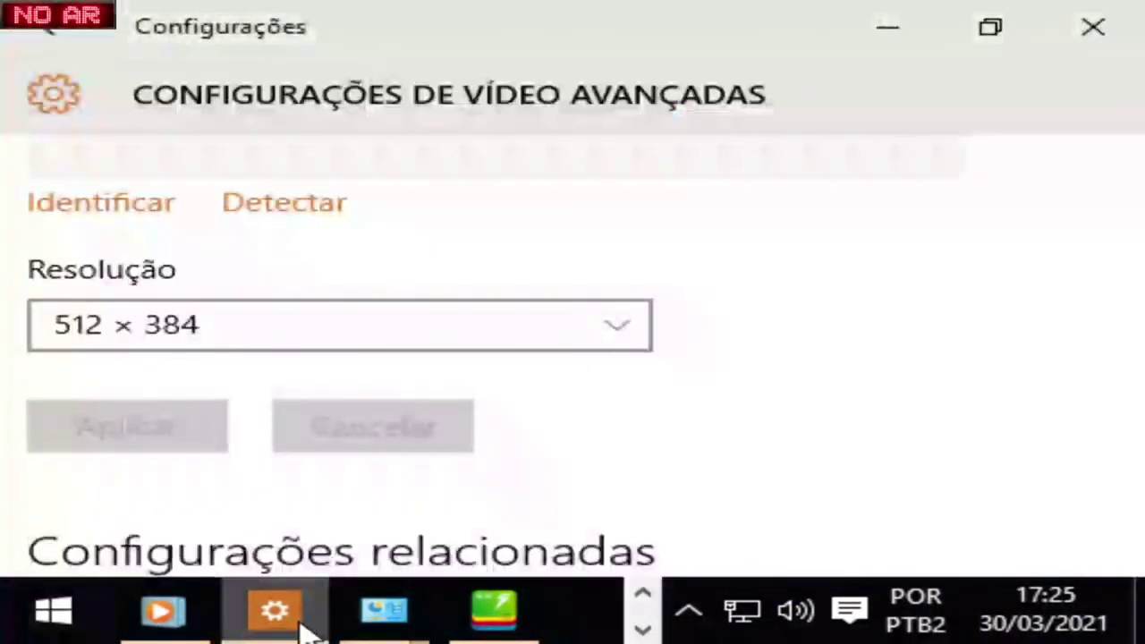
pyautogui.click(617, 333)
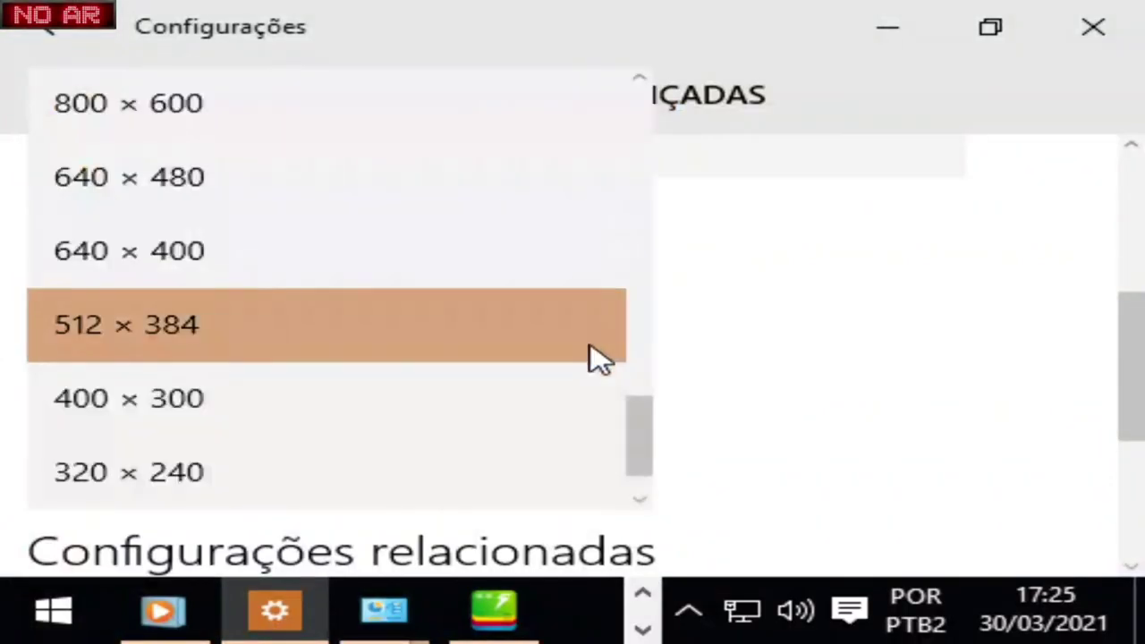
pyautogui.scroll(3, 407, 336)
pyautogui.scroll(5, 407, 336)
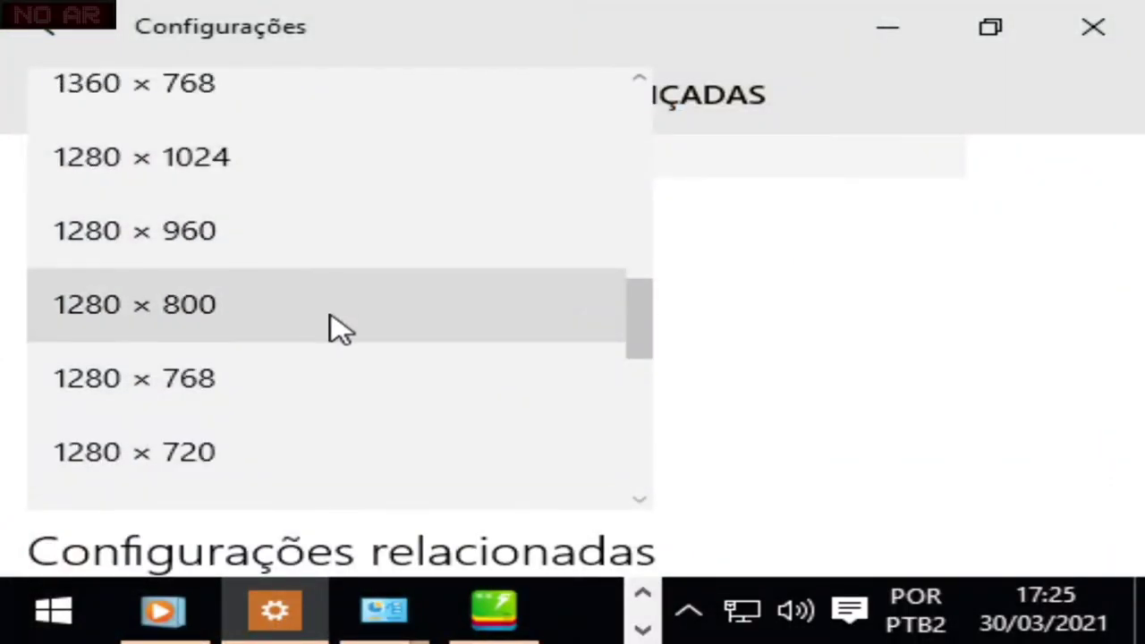
pyautogui.click(358, 480)
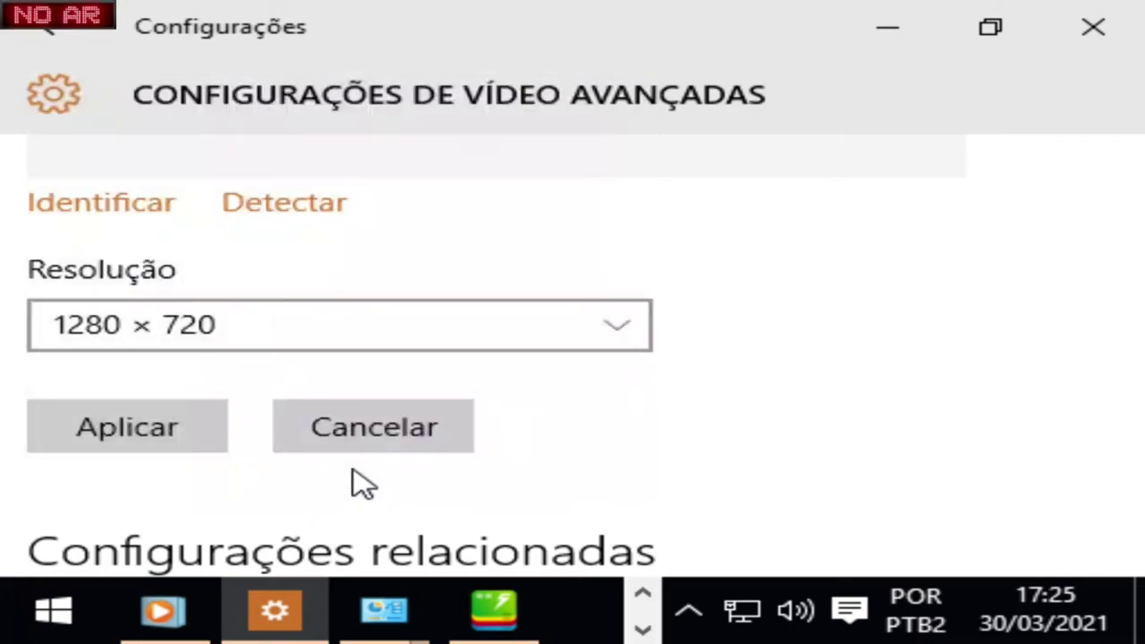
pyautogui.click(114, 450)
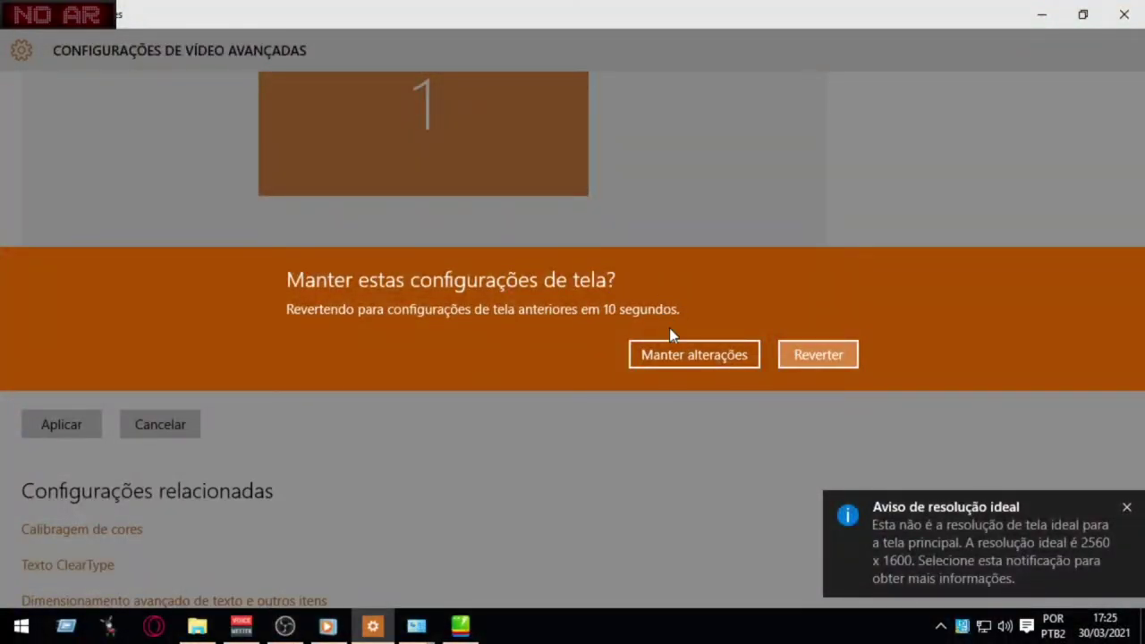
pyautogui.click(675, 355)
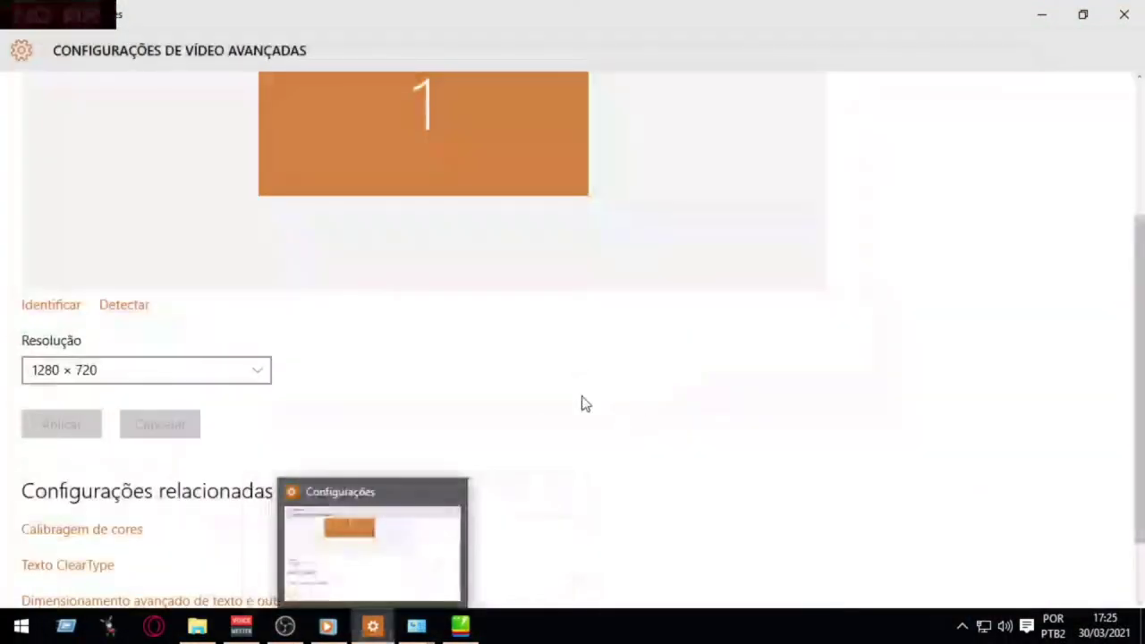
# - Return to the BlueStacks instance settings and try to close the Multi-Instance Manager window
pyautogui.click(494, 545)
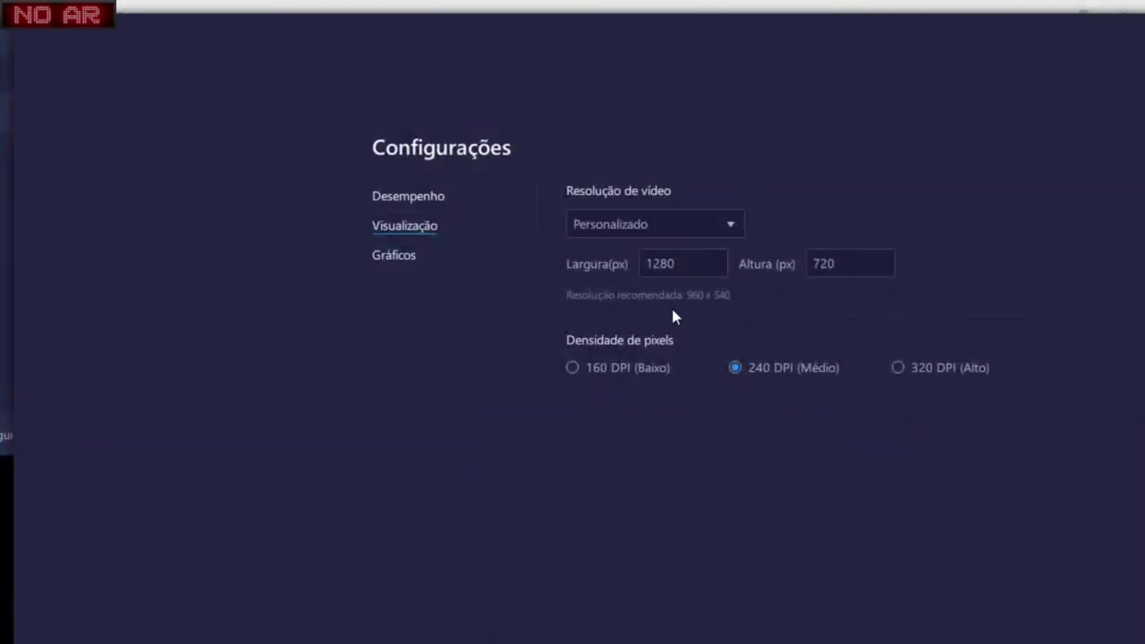
pyautogui.click(683, 272)
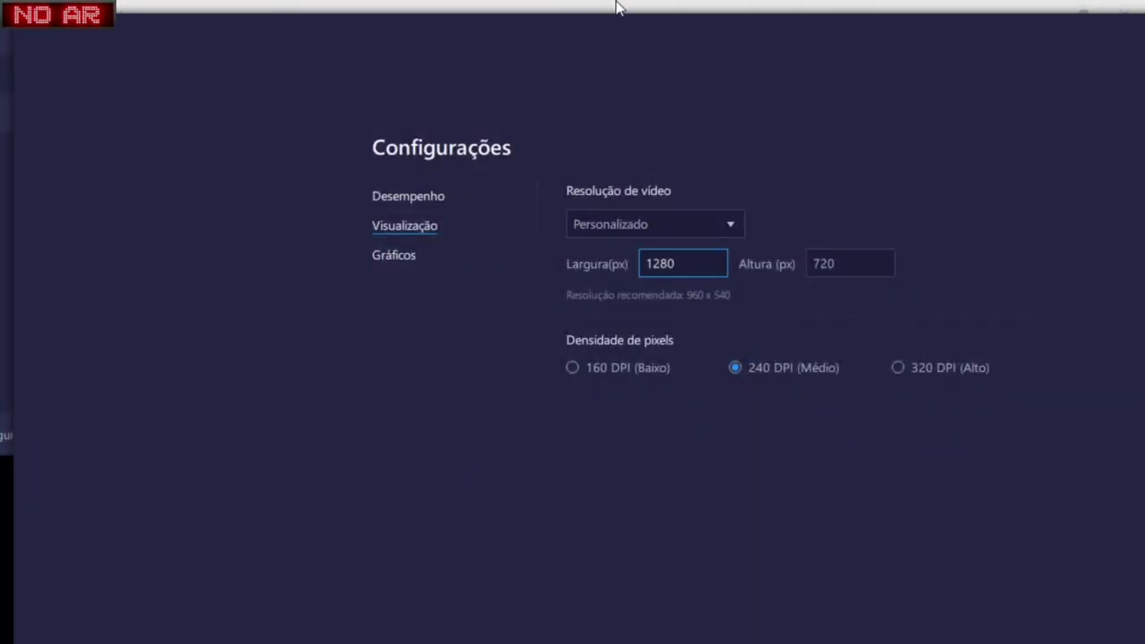
pyautogui.press('super')
pyautogui.moveTo(461, 625)
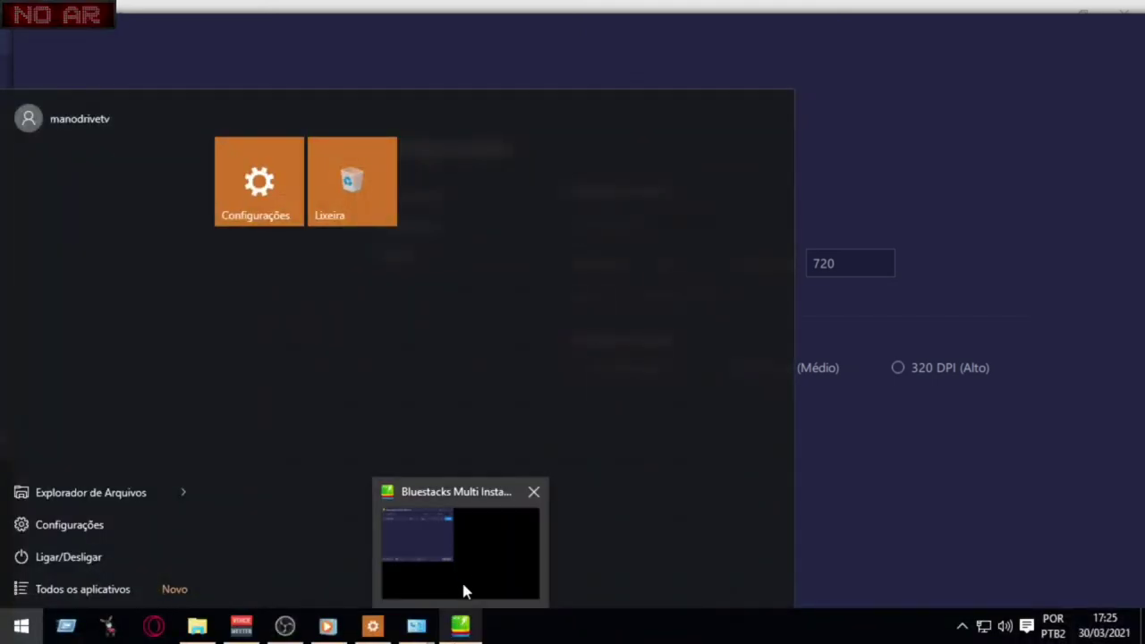
pyautogui.click(533, 499)
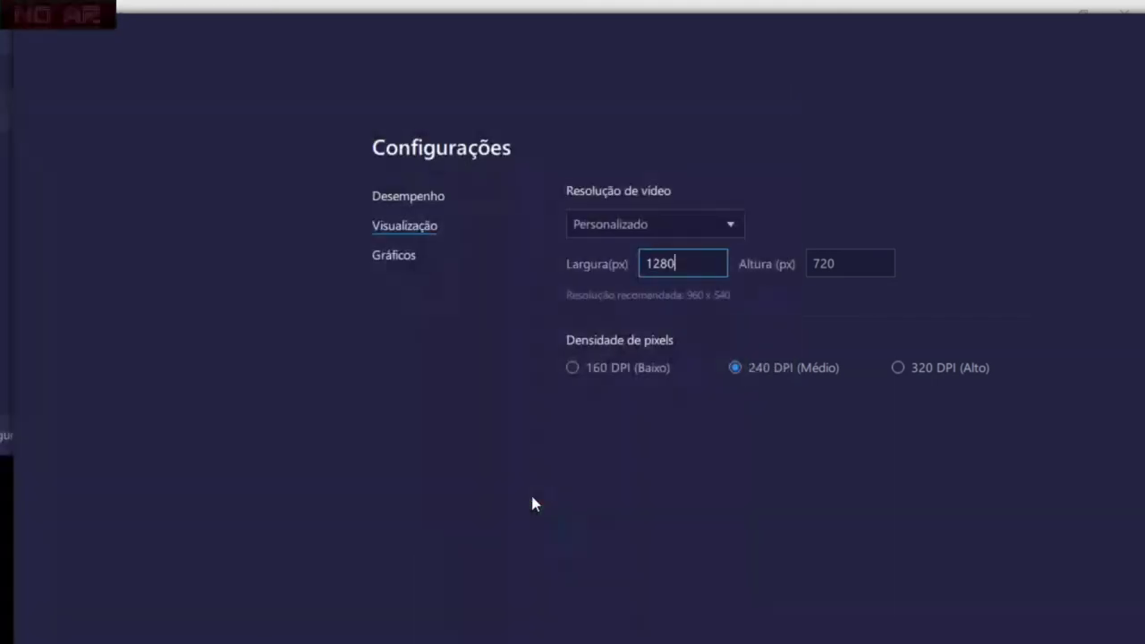
pyautogui.press('super')
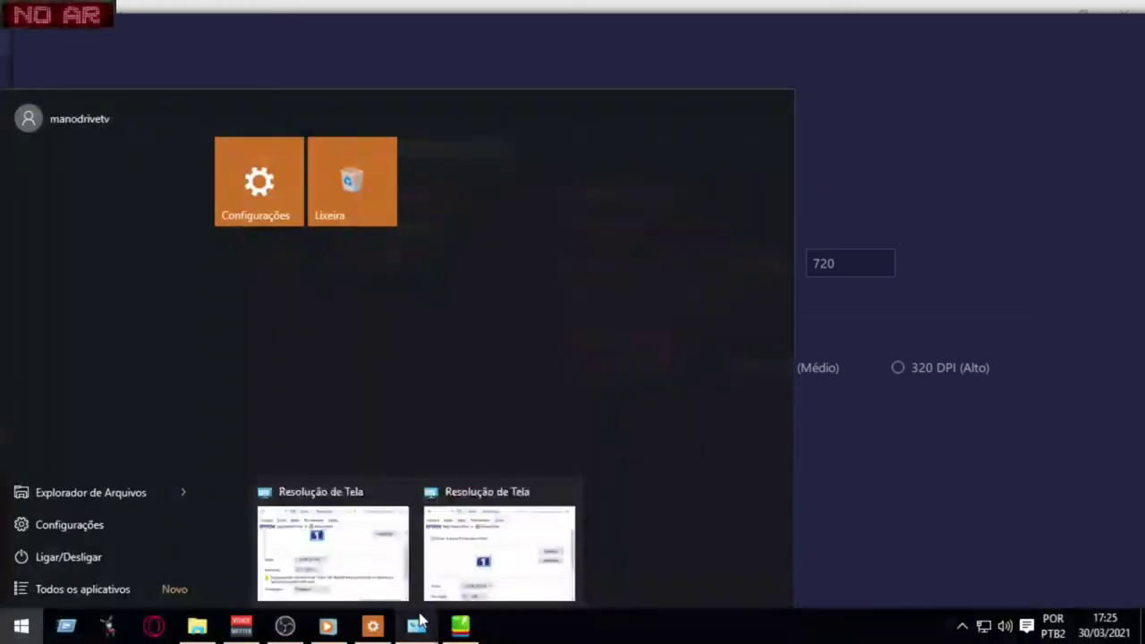
pyautogui.moveTo(466, 609)
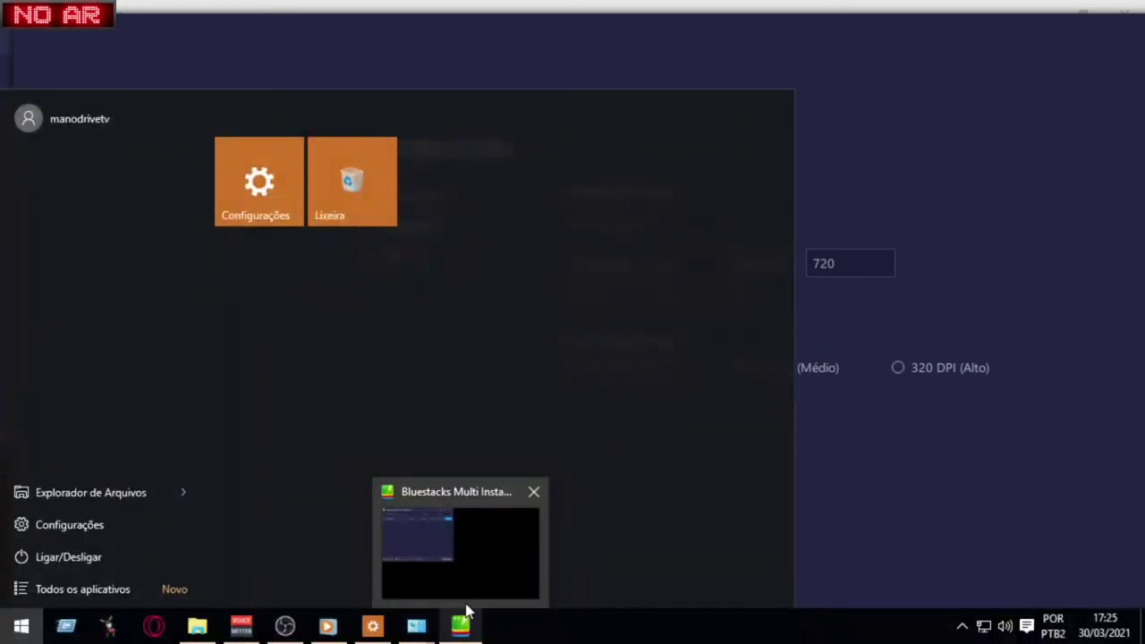
pyautogui.click(531, 492)
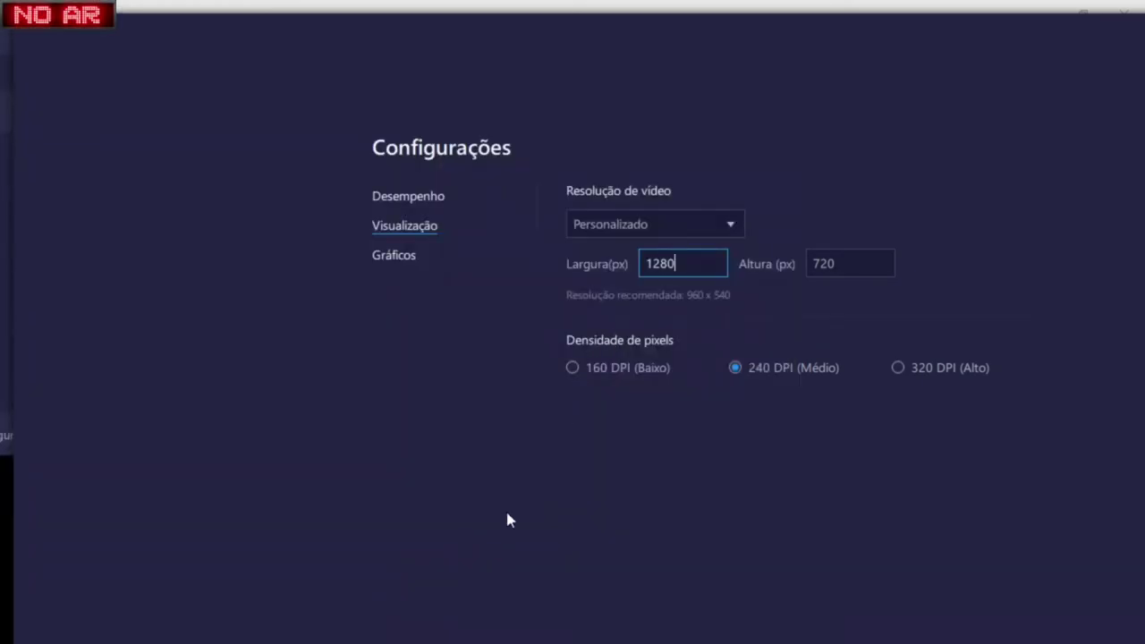
# - Open the Task Manager and end the BlueStacks Multi Instance Manager task
pyautogui.press('super')
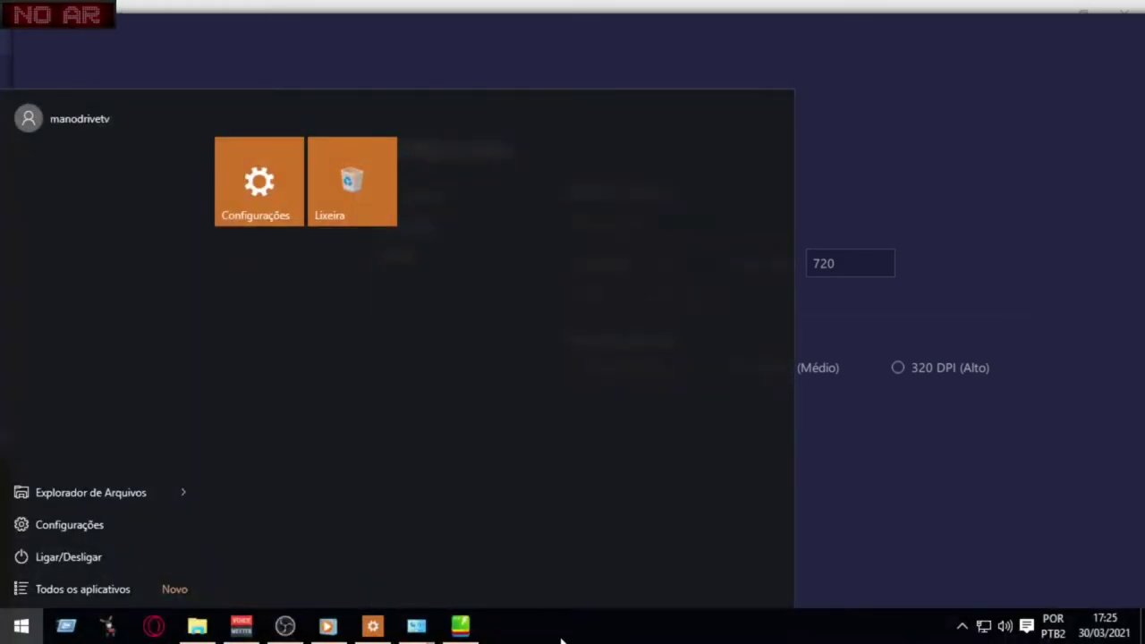
pyautogui.rightClick(562, 636)
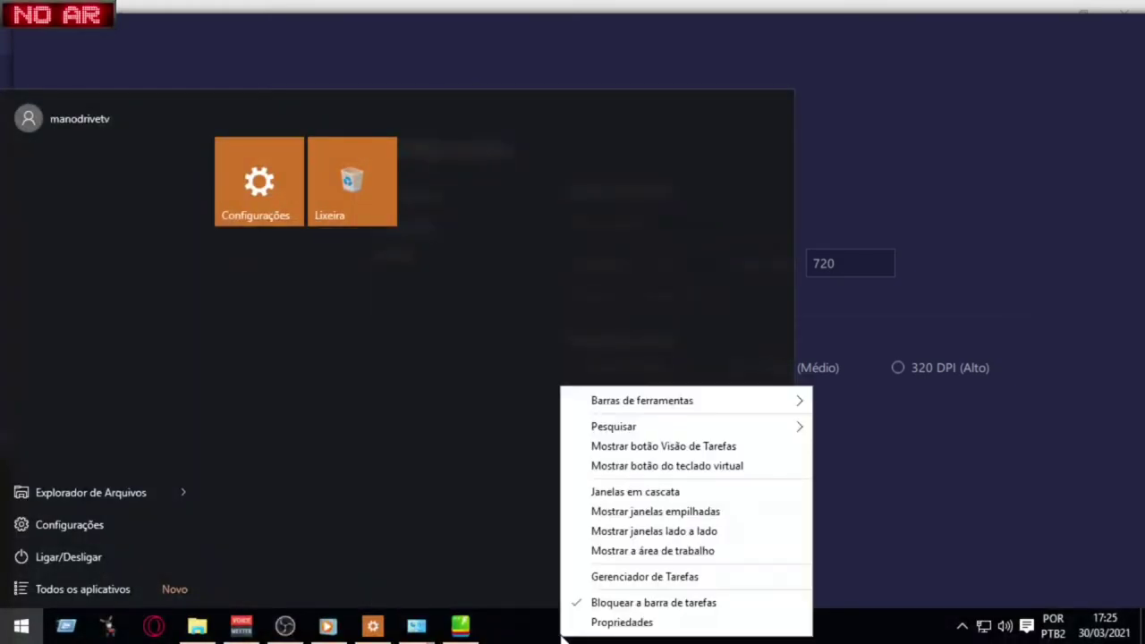
pyautogui.click(650, 576)
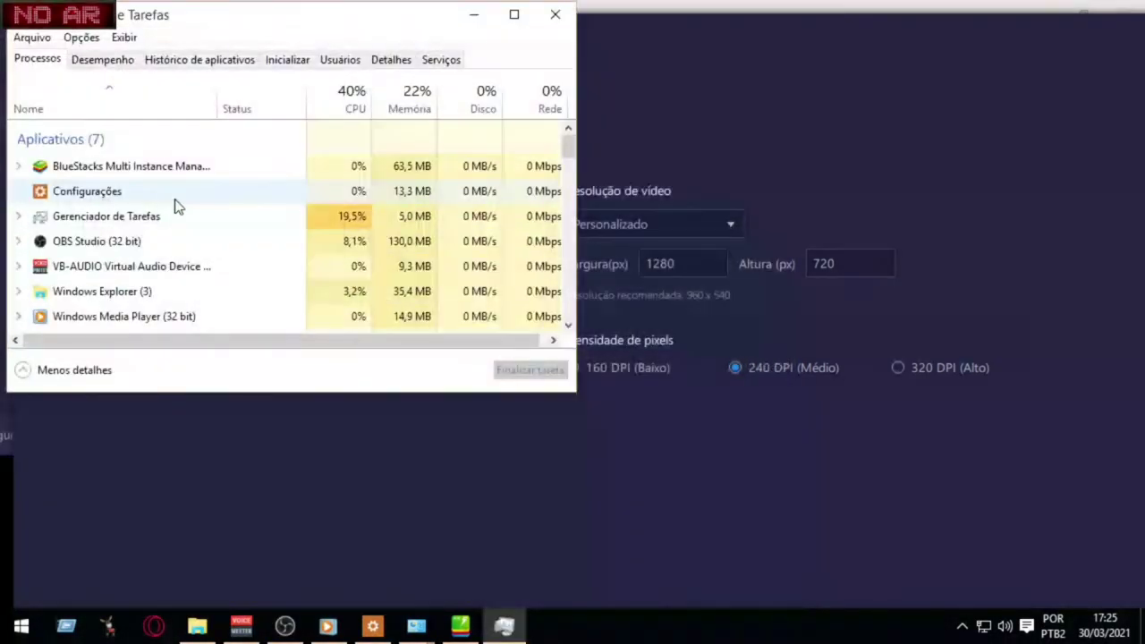
pyautogui.click(212, 173)
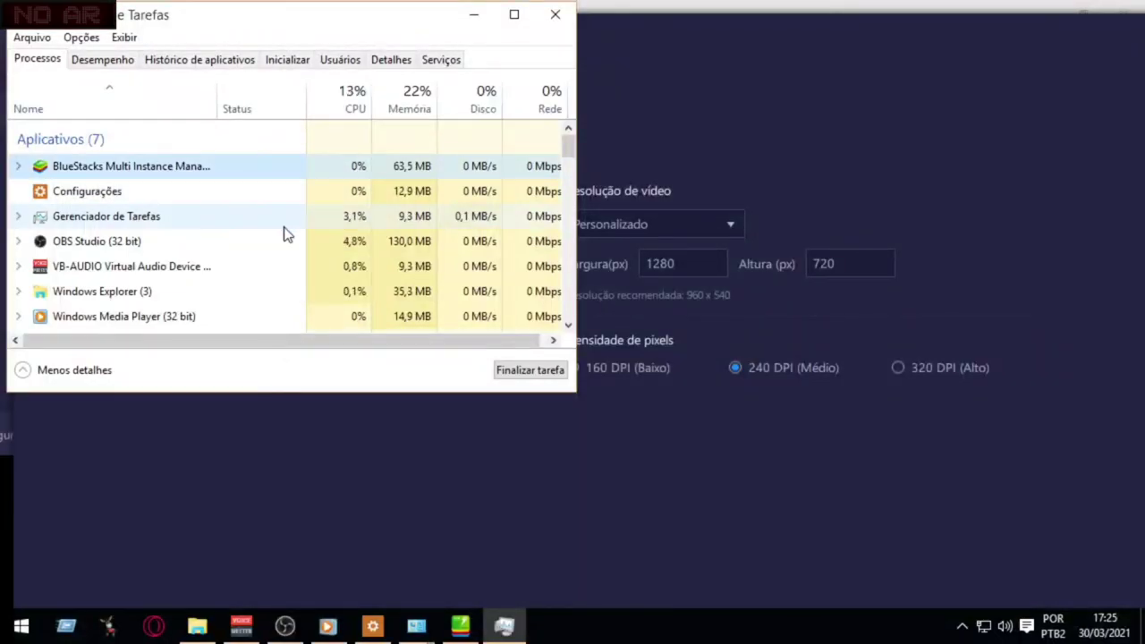
pyautogui.click(524, 372)
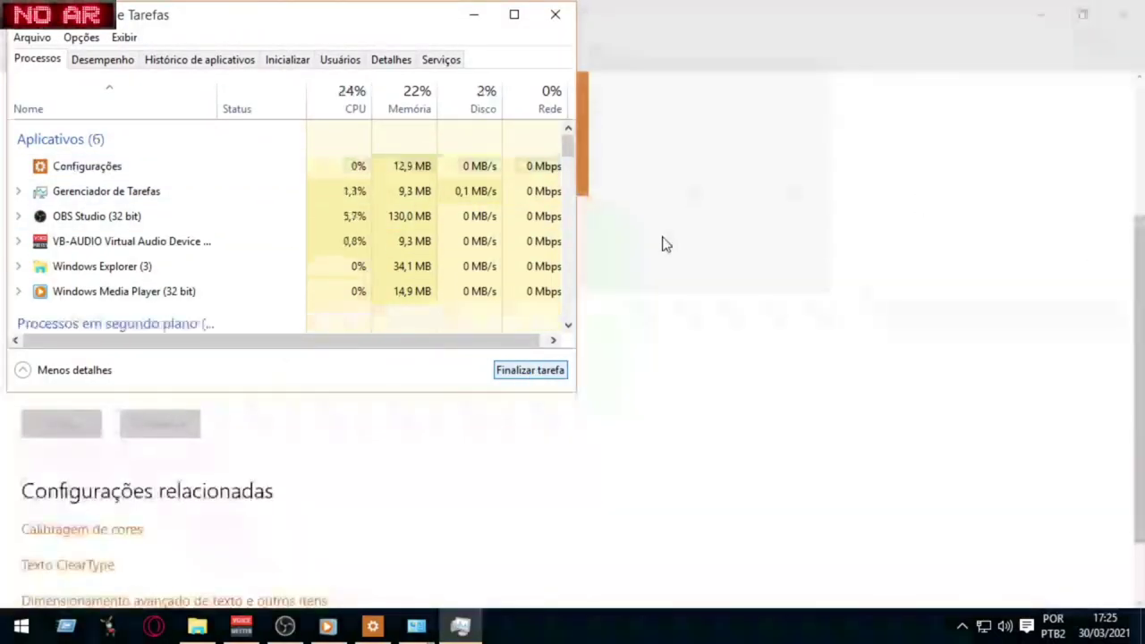
# - Minimize the Windows advanced display settings and the Task Manager to reach the desktop
pyautogui.click(856, 154)
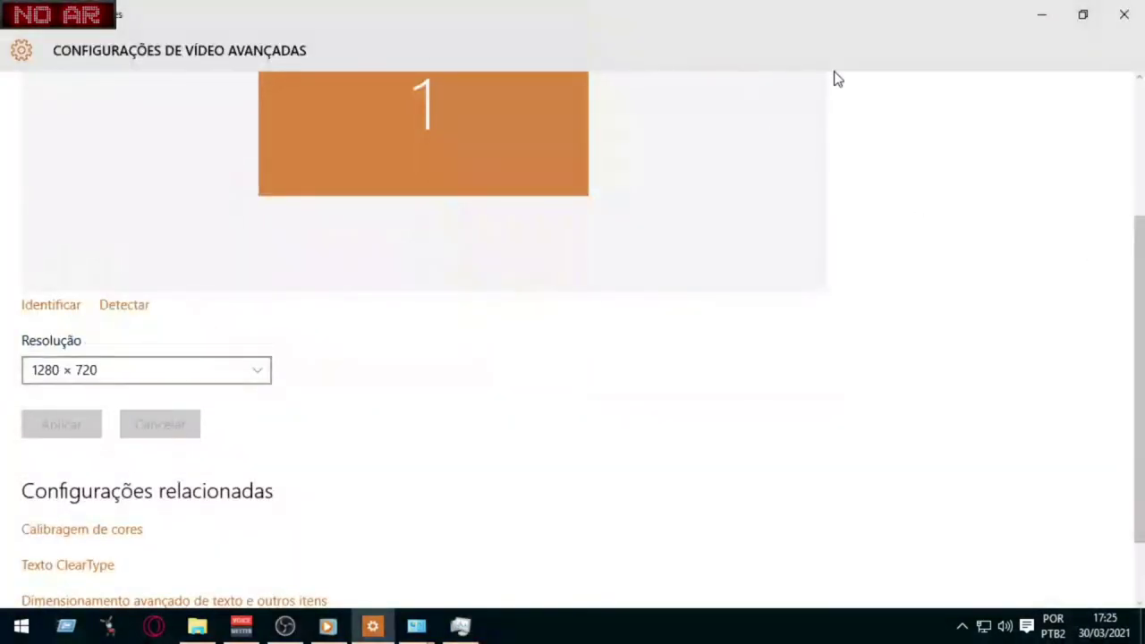
pyautogui.click(1040, 16)
pyautogui.click(470, 14)
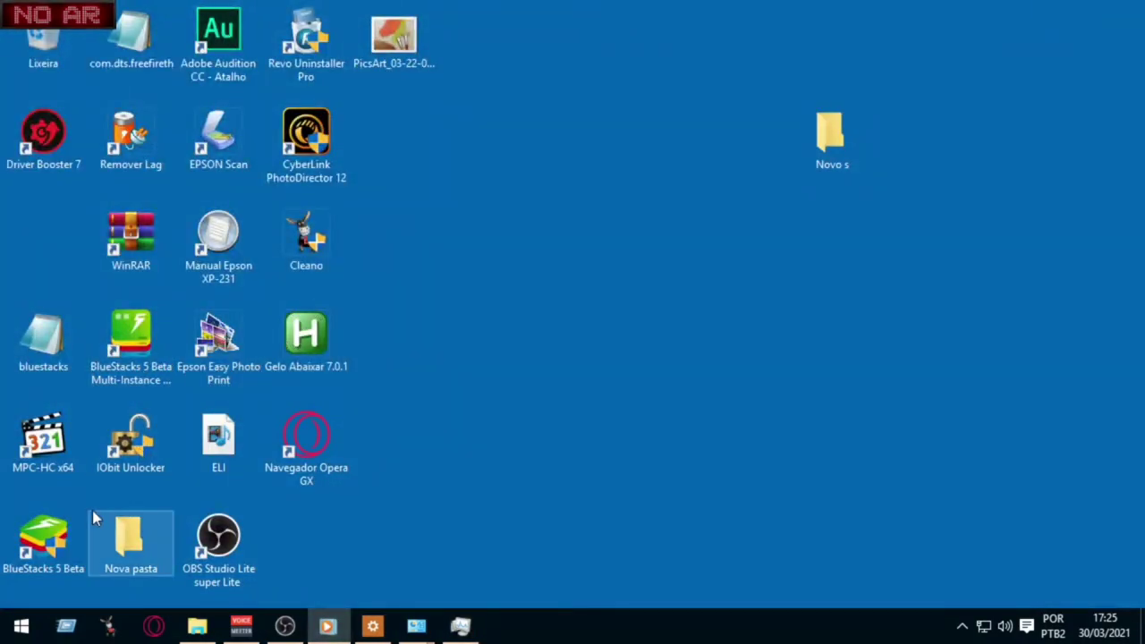
# - Relaunch the BlueStacks 5 Beta Multi-Instance Manager and open the Visualização settings of the BlueStacks instance
pyautogui.click(144, 344)
pyautogui.doubleClick(143, 345)
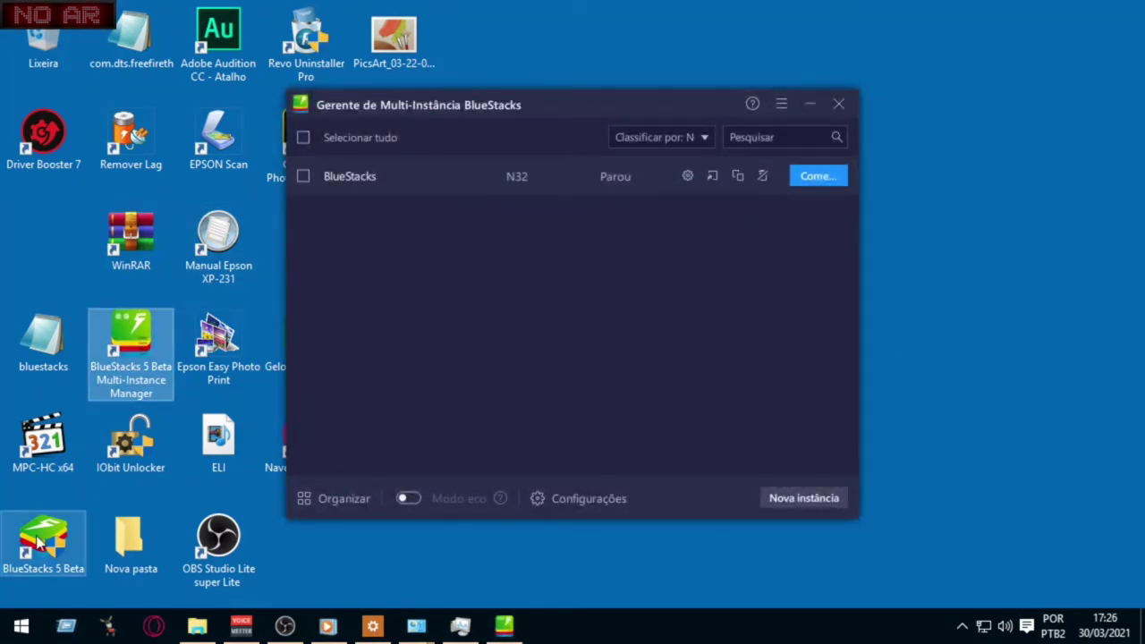
pyautogui.click(687, 176)
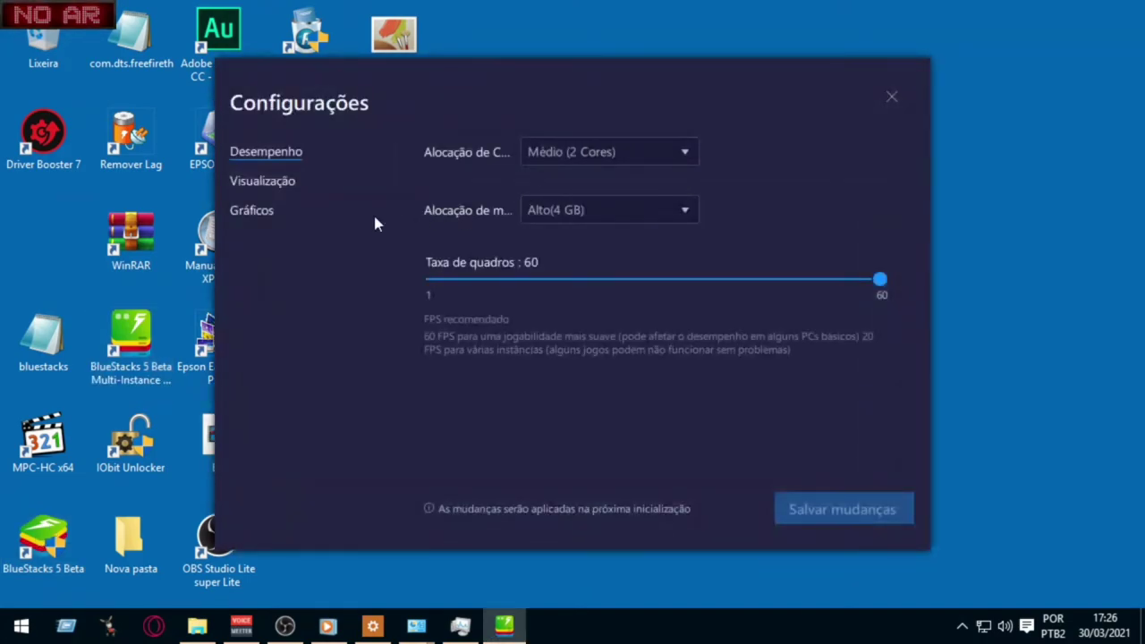
pyautogui.click(272, 184)
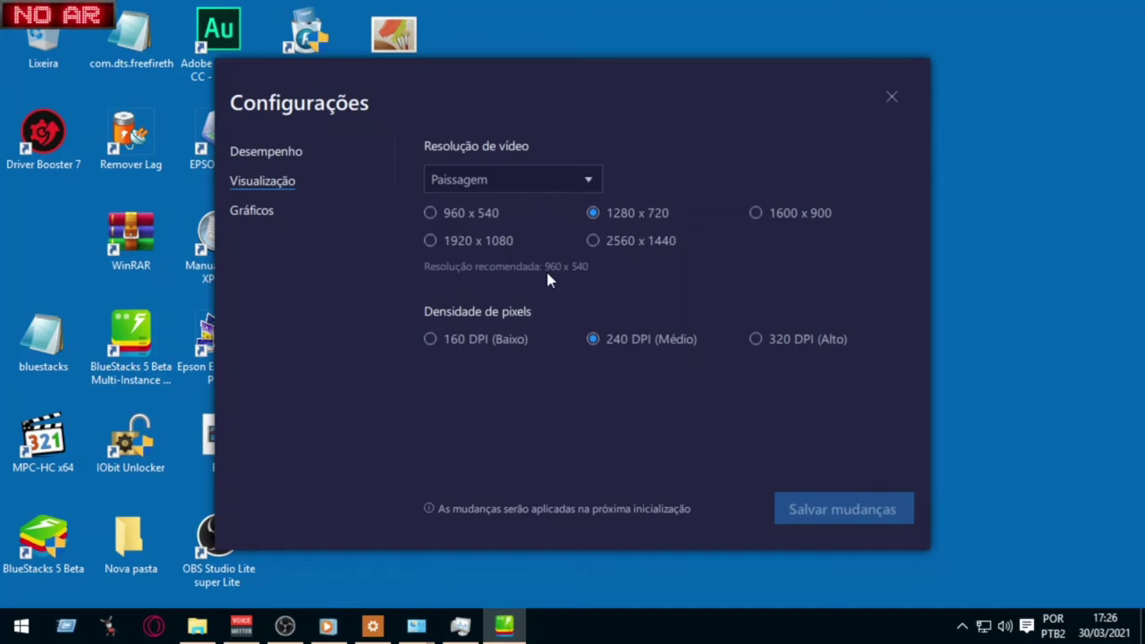
# - Switch the instance's video resolution to Personalizado and enter a width of 512 px and a height of 384 px
pyautogui.click(529, 176)
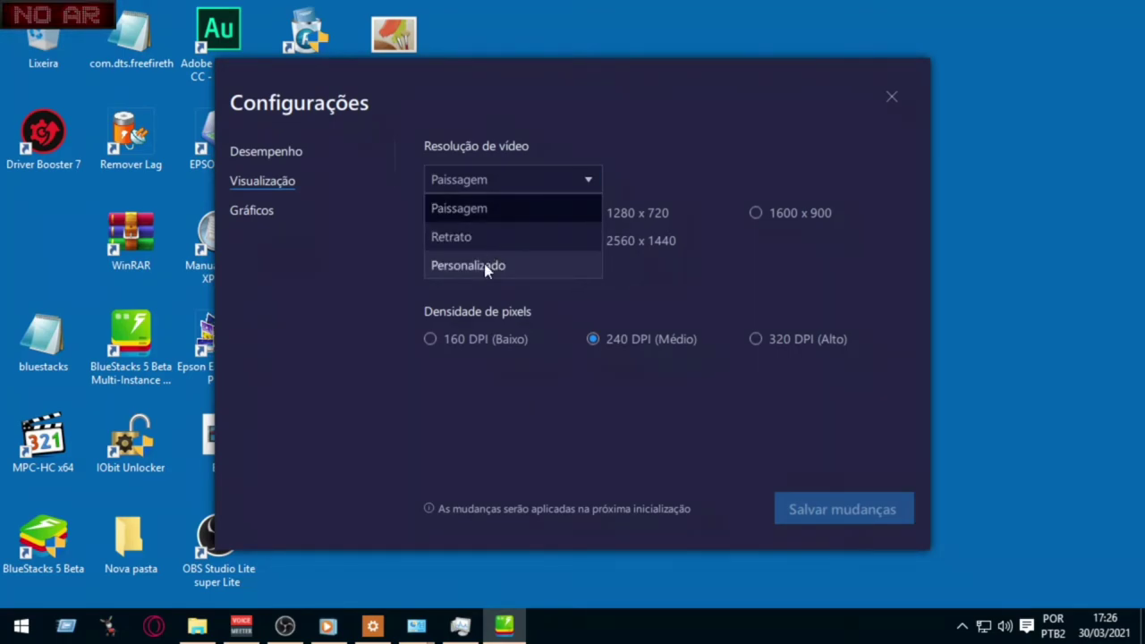
pyautogui.click(488, 270)
pyautogui.click(537, 219)
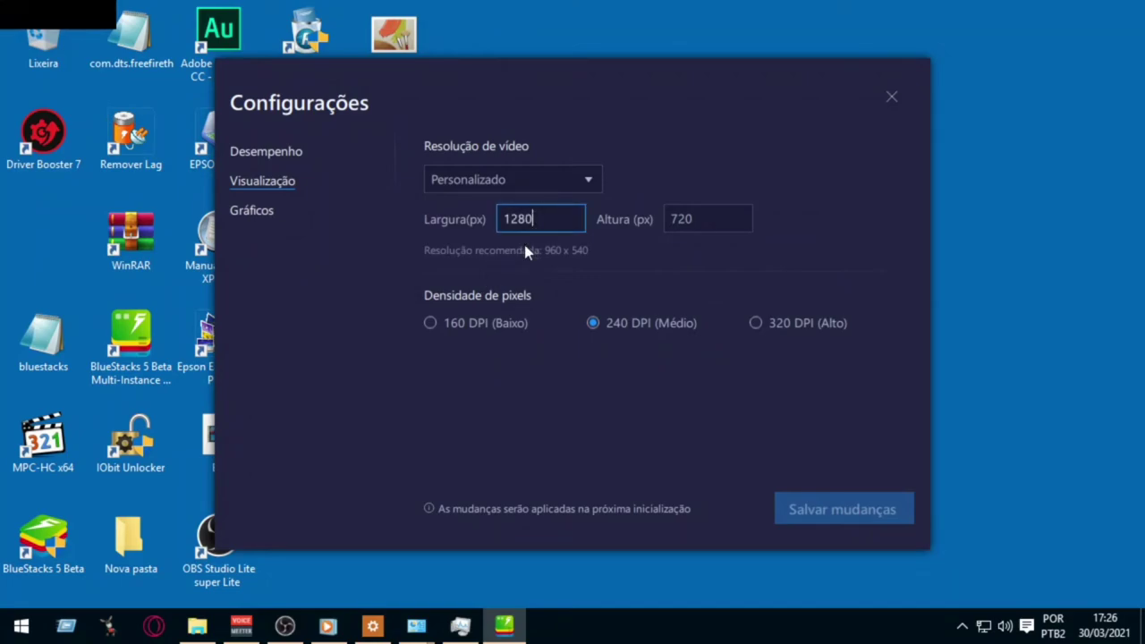
pyautogui.press('BackSpace')
pyautogui.press('BackSpace')
pyautogui.press('BackSpace')
pyautogui.press('BackSpace')
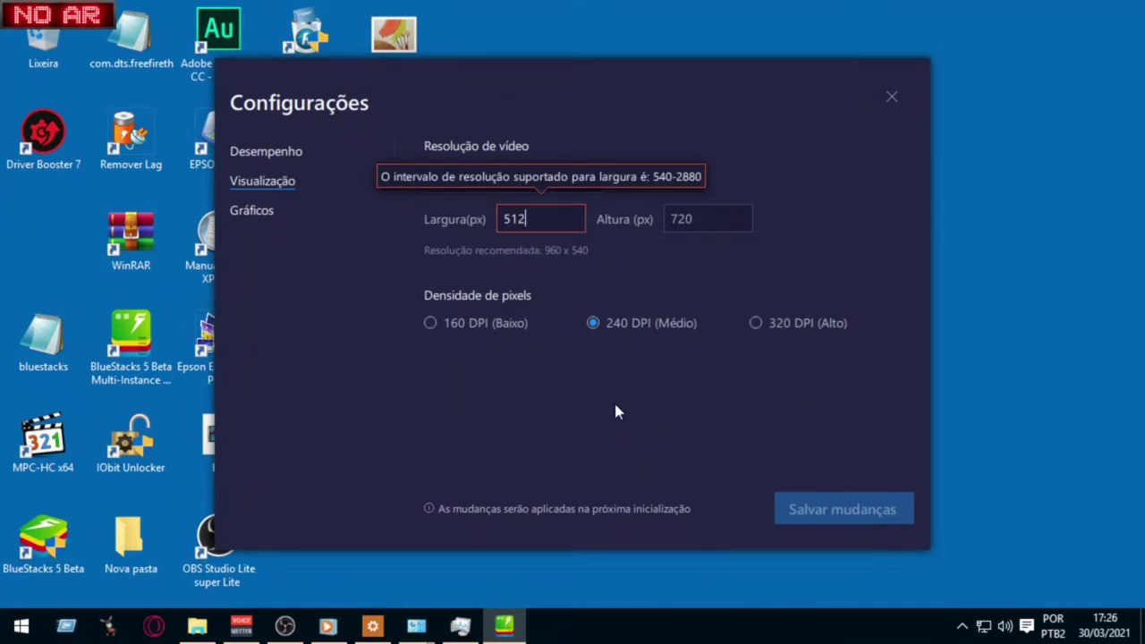
pyautogui.click(711, 220)
pyautogui.press('BackSpace')
pyautogui.press('BackSpace')
pyautogui.press('BackSpace')
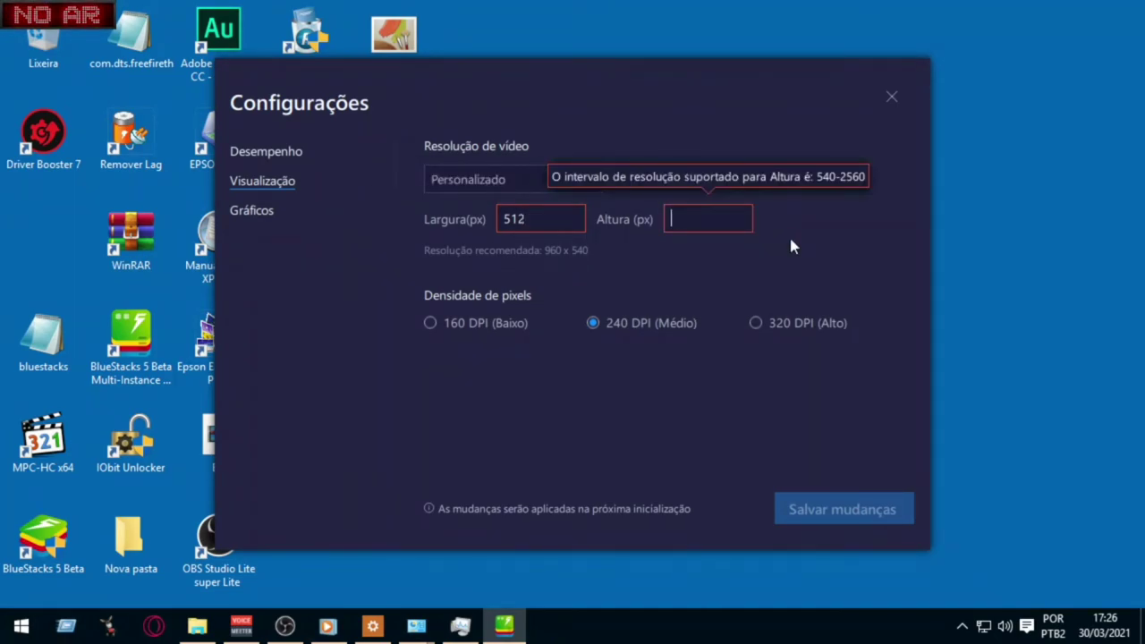
pyautogui.write('384')
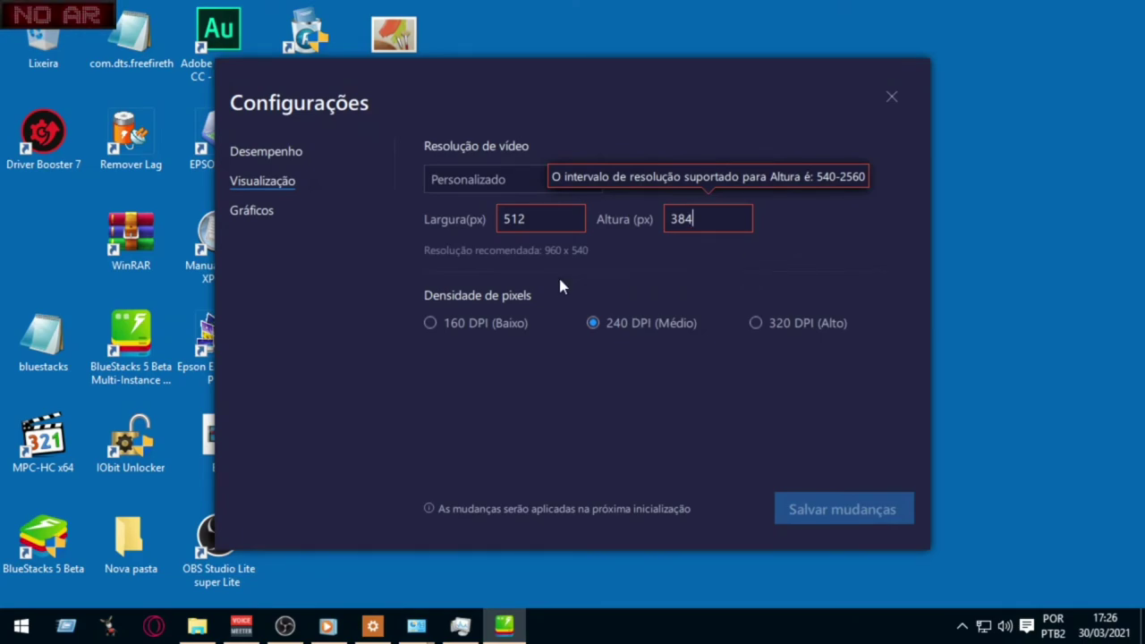
# - Open the instance's Gráficos settings, and close the settings and the Multi-Instance Manager without saving
pyautogui.click(254, 208)
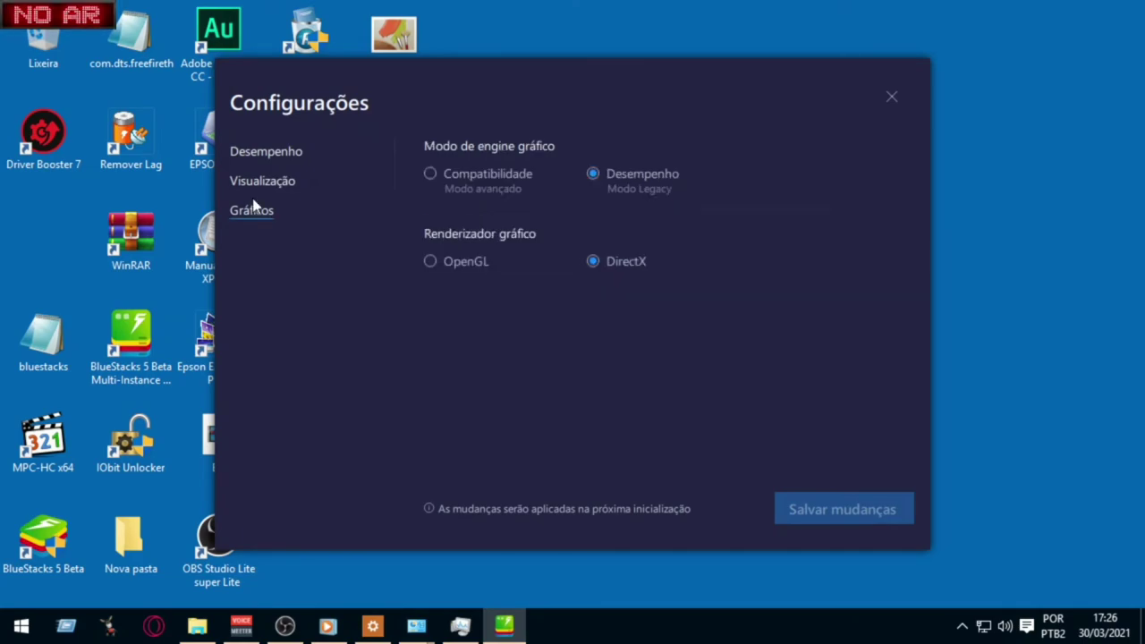
pyautogui.click(891, 96)
pyautogui.click(835, 103)
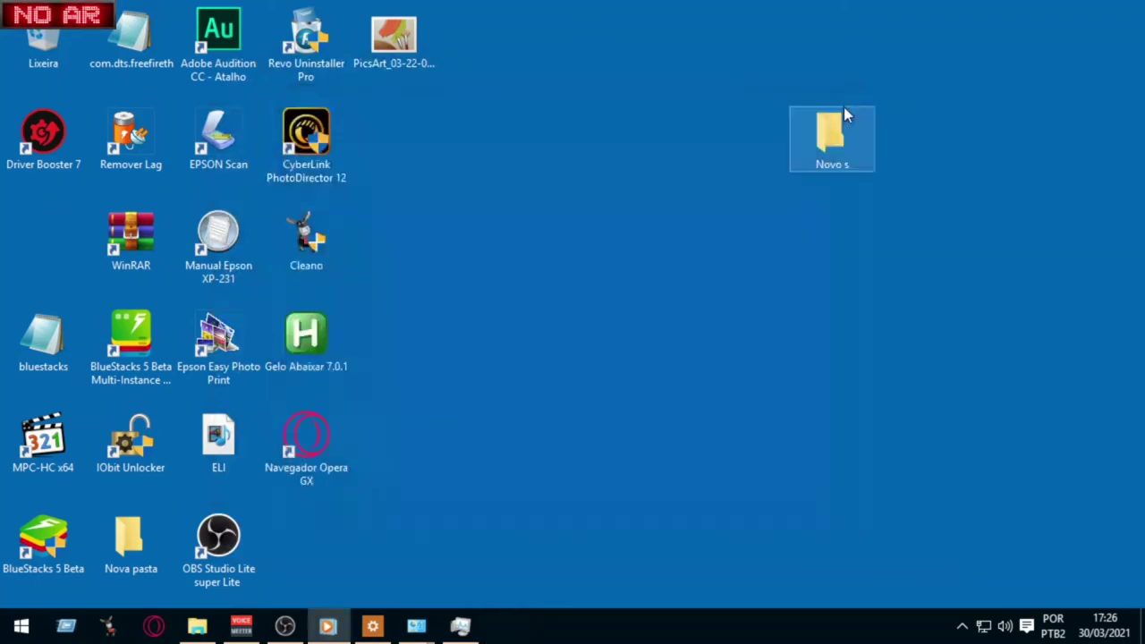
# - In File Explorer, open the Engine folder inside Downloads > Smart gaga word 171 > ProjectTitan
pyautogui.moveTo(328, 626)
pyautogui.click(197, 626)
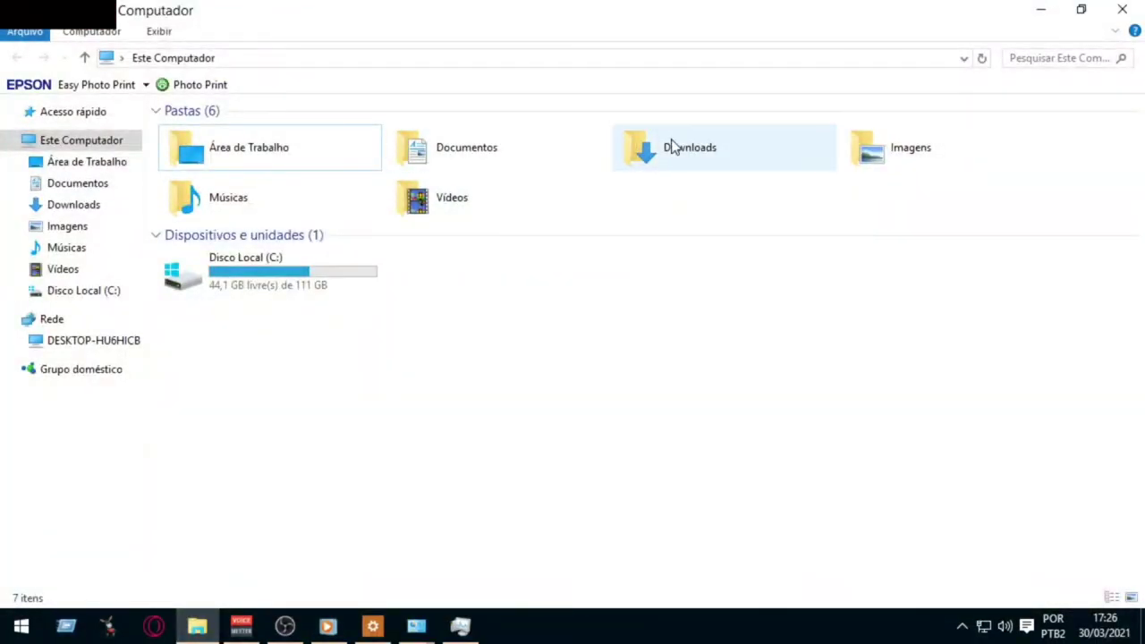
pyautogui.doubleClick(690, 151)
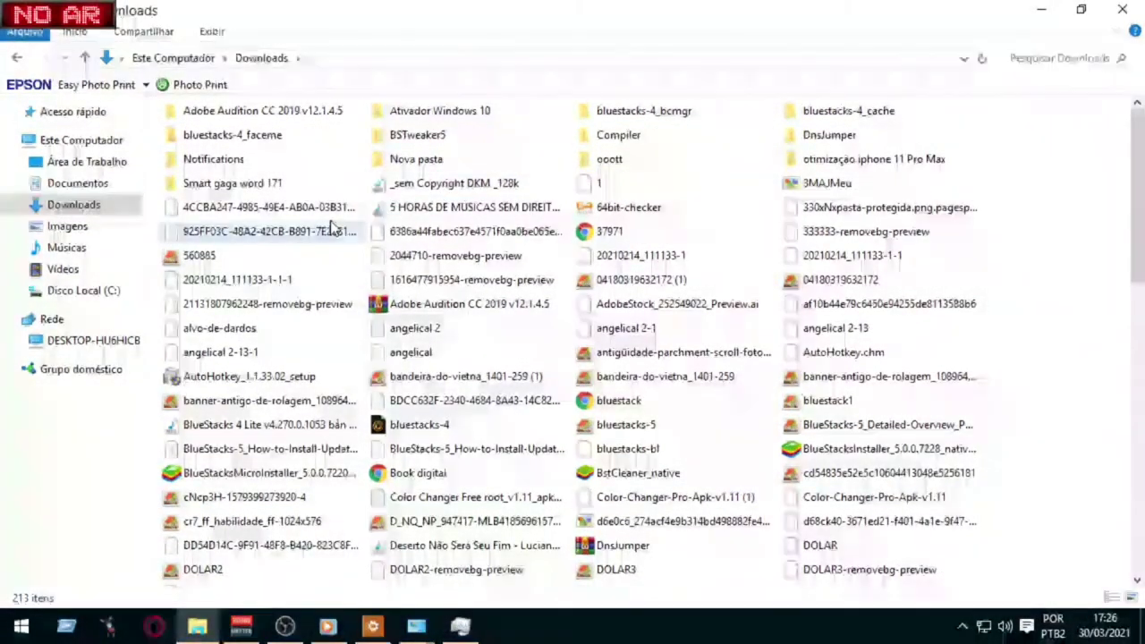
pyautogui.doubleClick(272, 184)
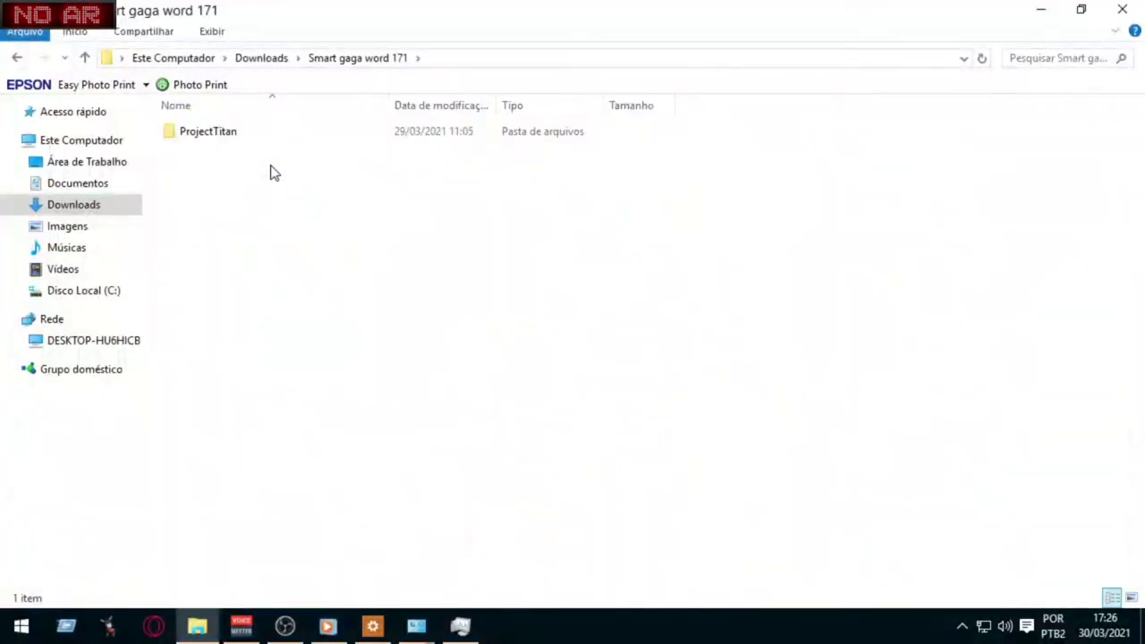
pyautogui.doubleClick(268, 134)
pyautogui.doubleClick(273, 153)
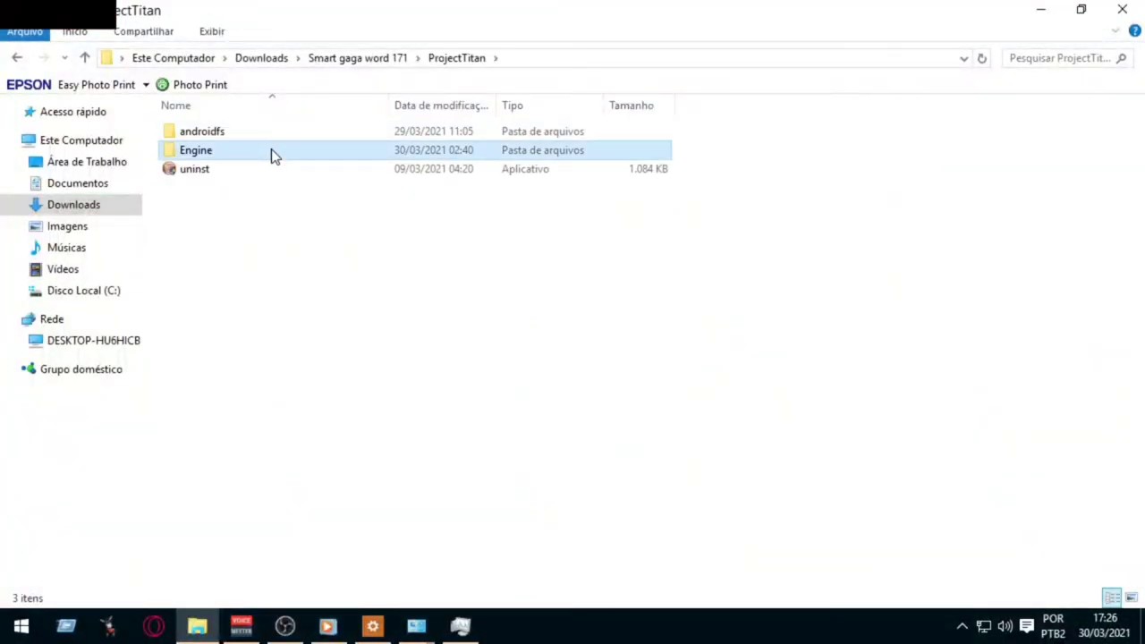
# - Find the ProjectTitan application in the Engine folder and launch the emulator
pyautogui.scroll(-2, 283, 358)
pyautogui.scroll(-15, 283, 358)
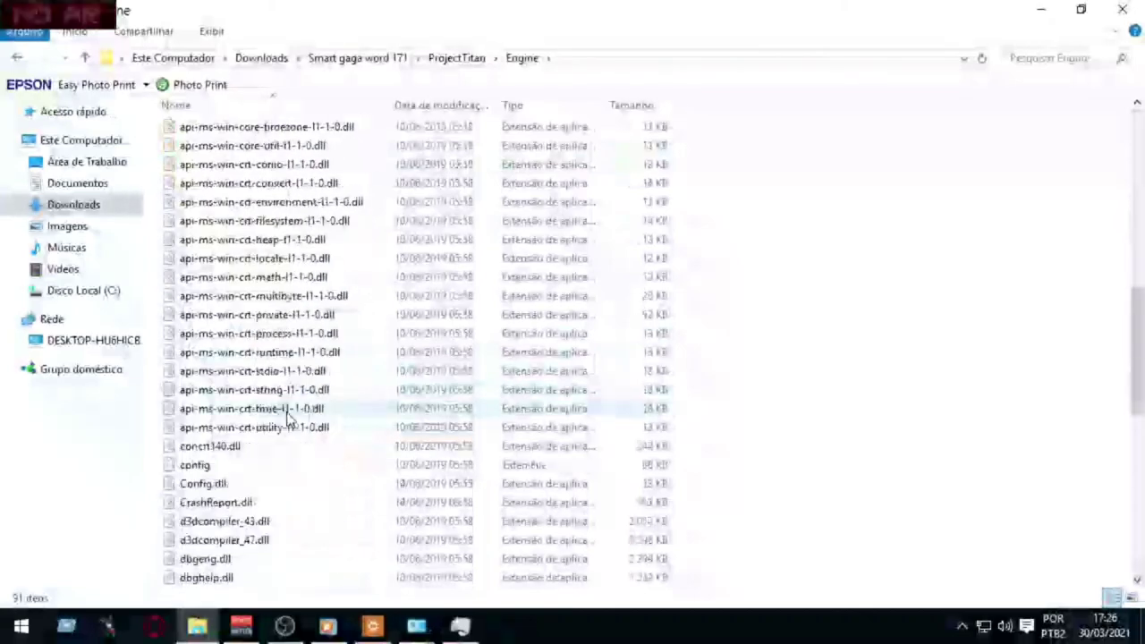
pyautogui.scroll(-3, 288, 420)
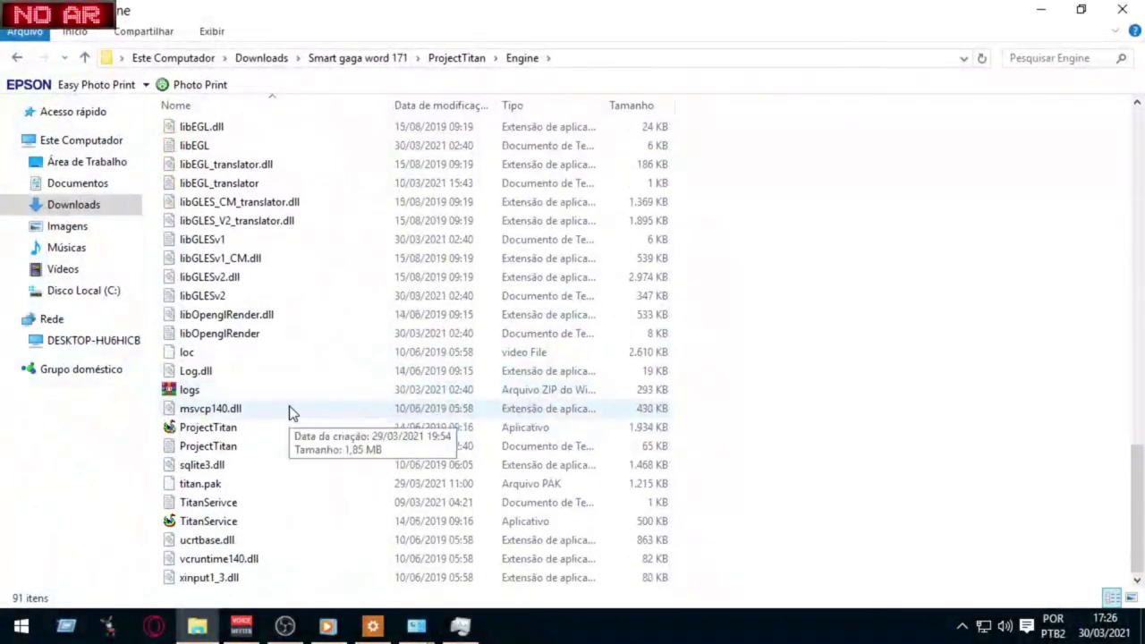
pyautogui.doubleClick(207, 428)
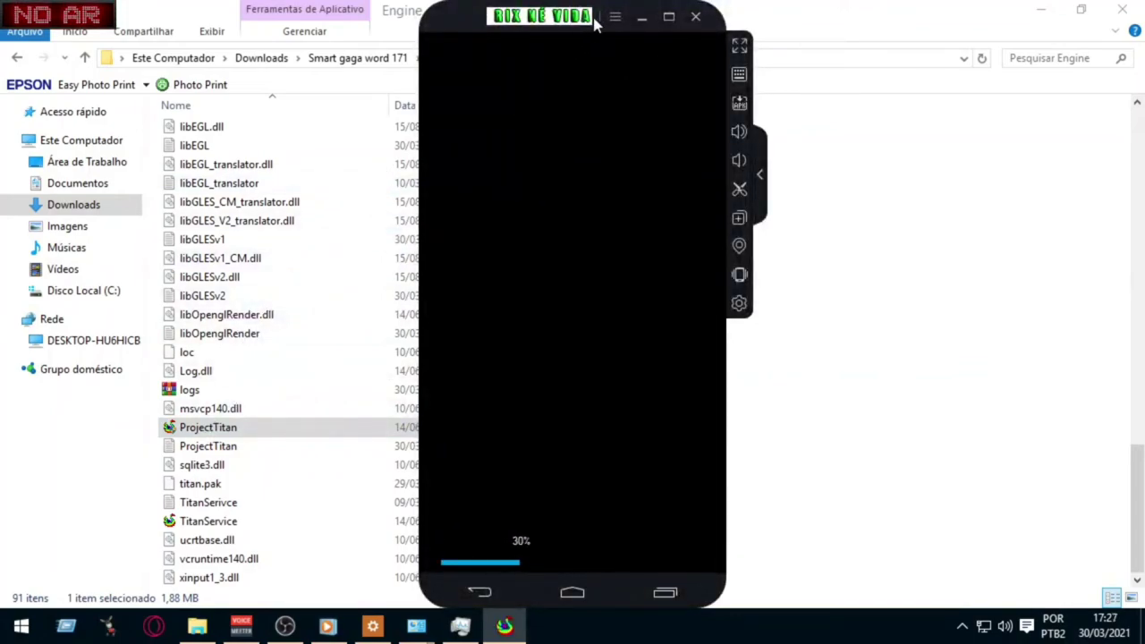
# - Open the emulator's Advanced settings
pyautogui.click(609, 18)
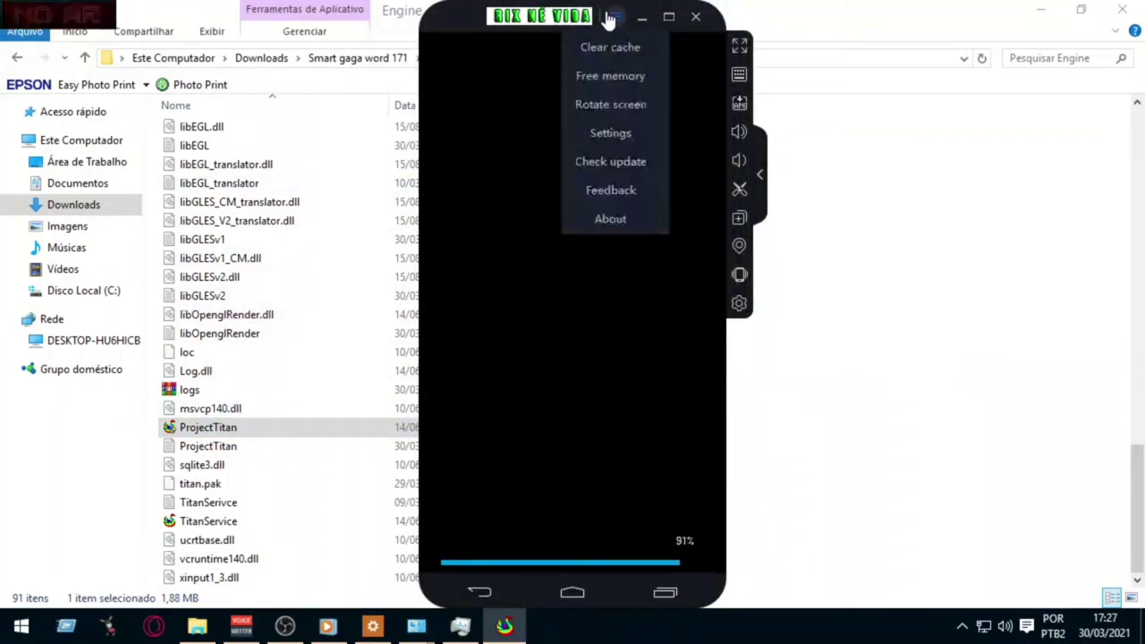
pyautogui.click(623, 19)
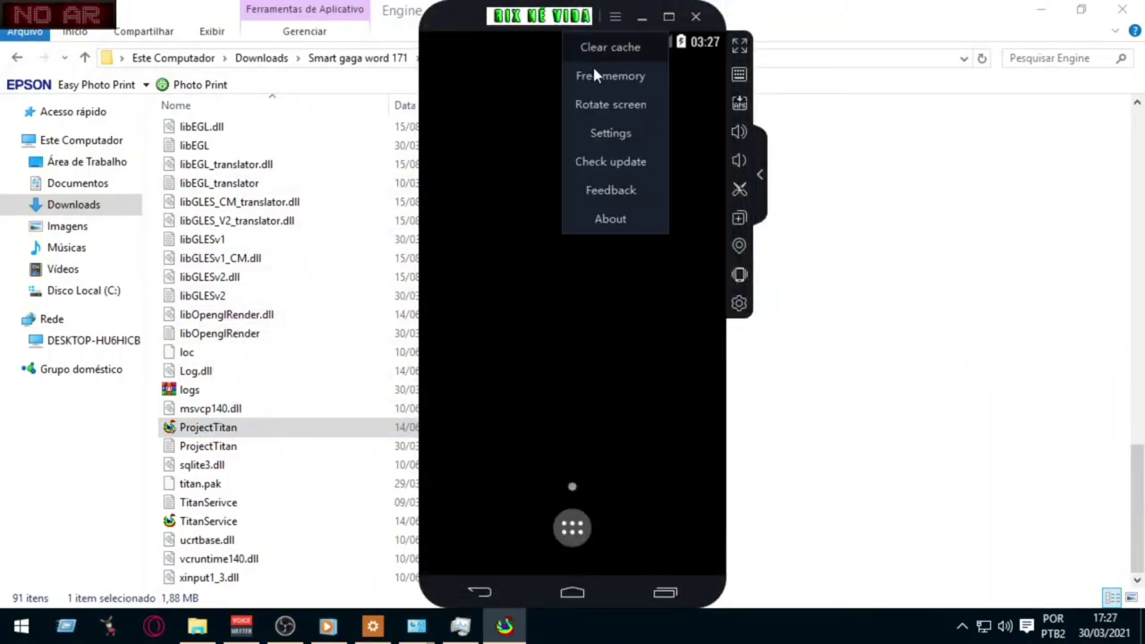
pyautogui.click(608, 134)
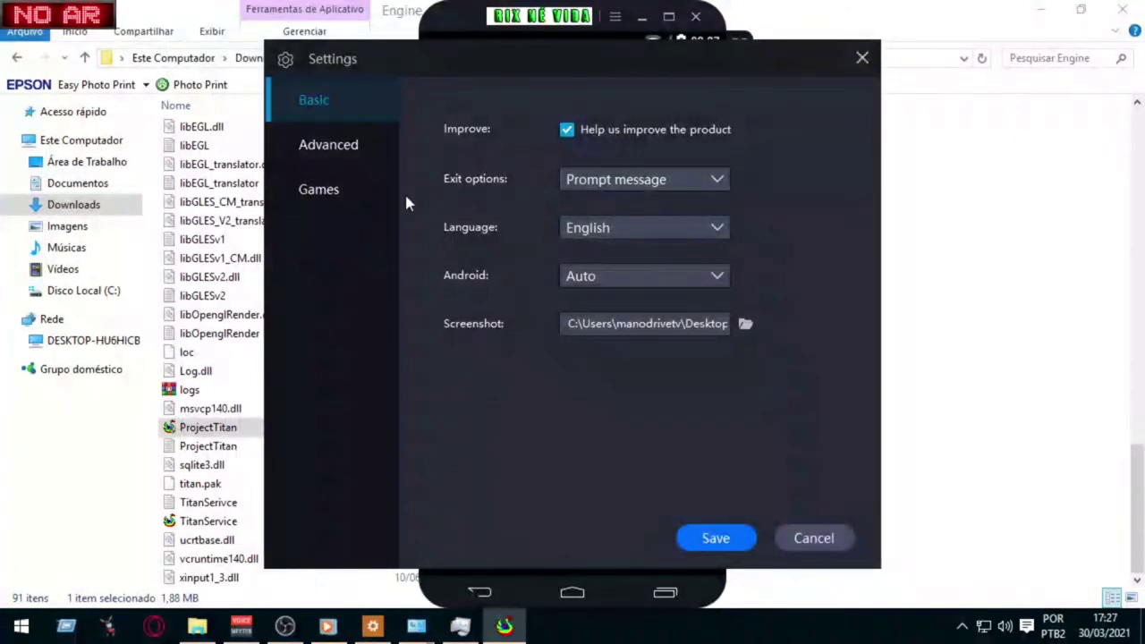
pyautogui.click(304, 146)
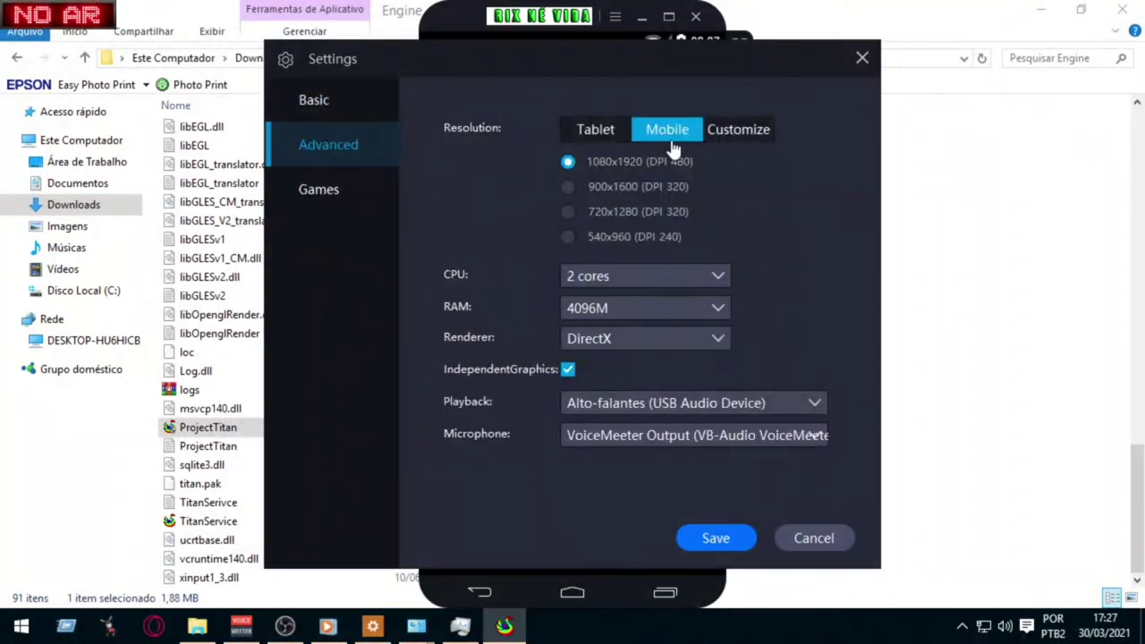
# - Switch the emulator resolution to Customize with width 512 and height 384, and save the settings with a restart
pyautogui.click(737, 132)
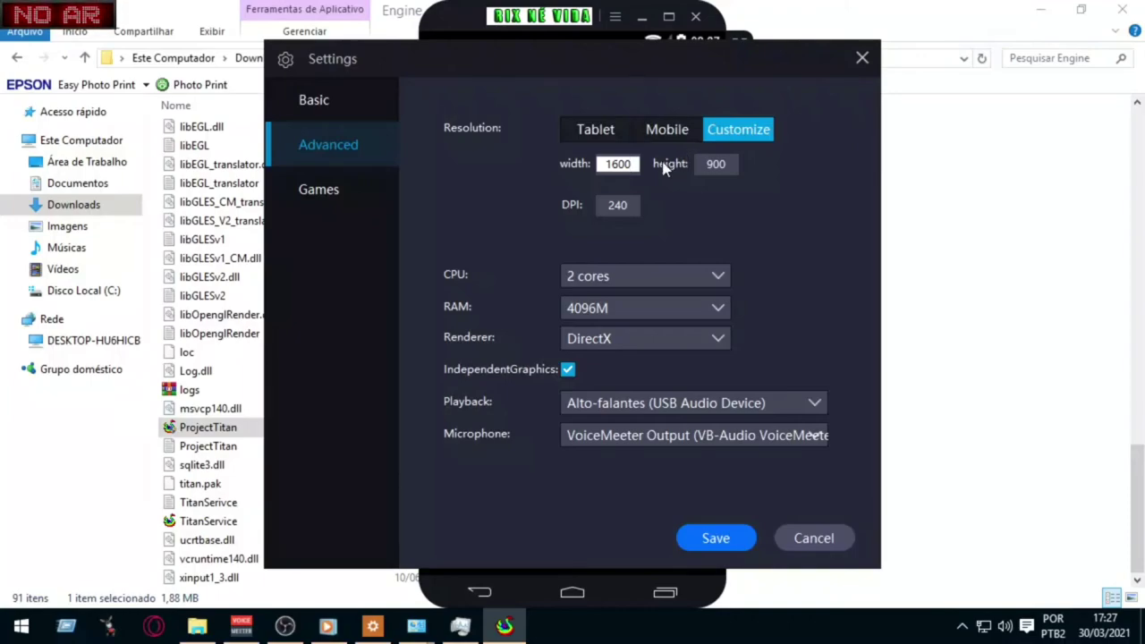
pyautogui.press('BackSpace')
pyautogui.press('BackSpace')
pyautogui.press('BackSpace')
pyautogui.press('BackSpace')
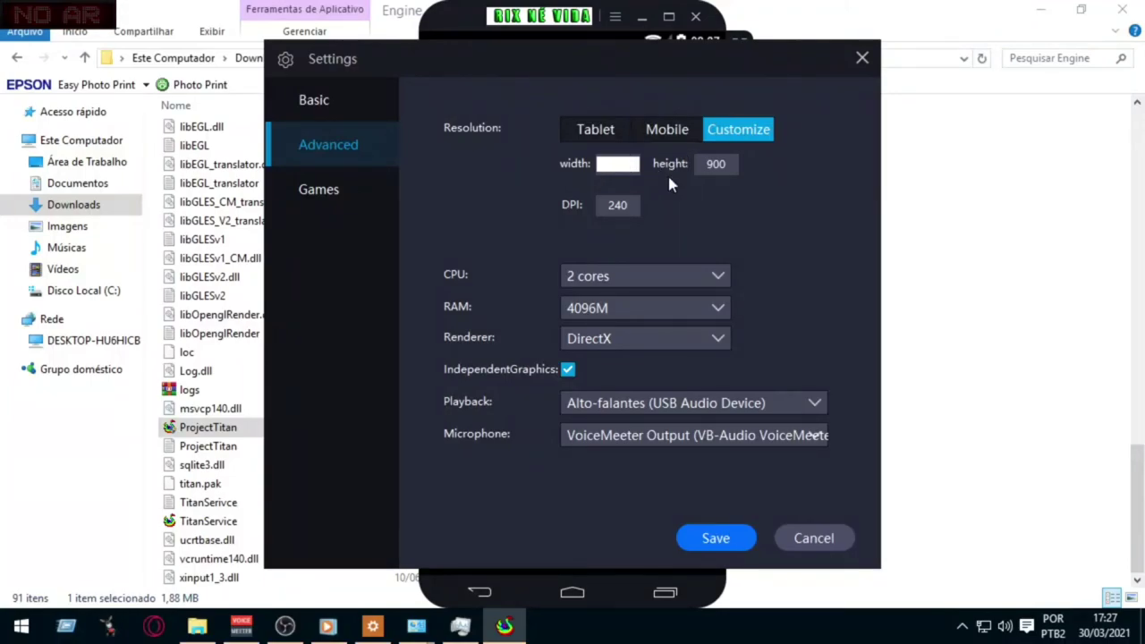
pyautogui.write('512')
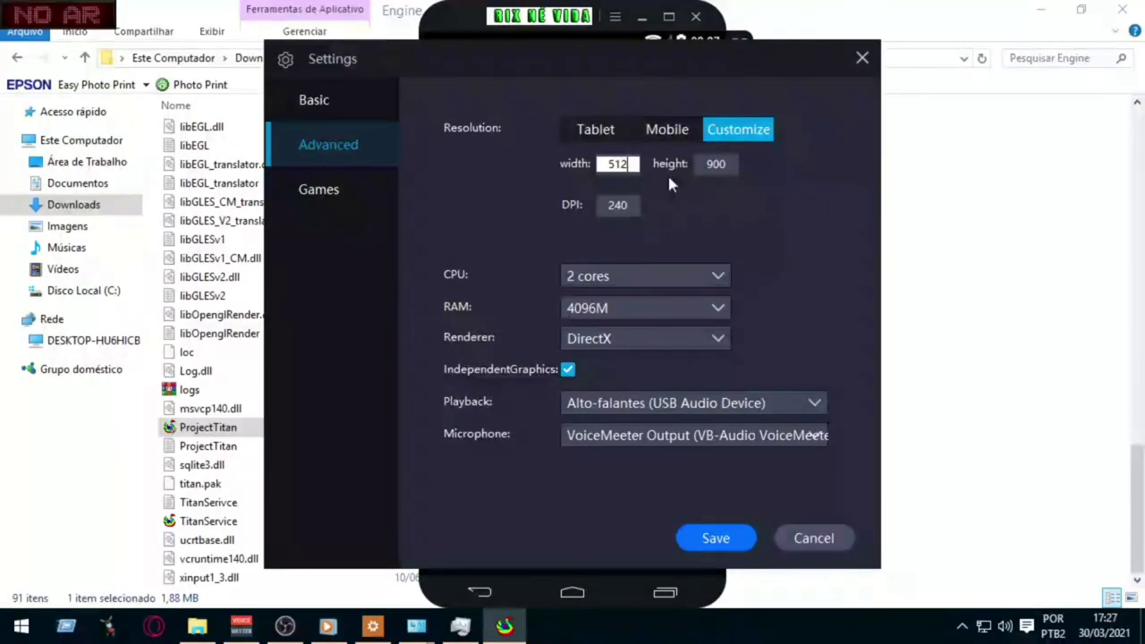
pyautogui.click(715, 163)
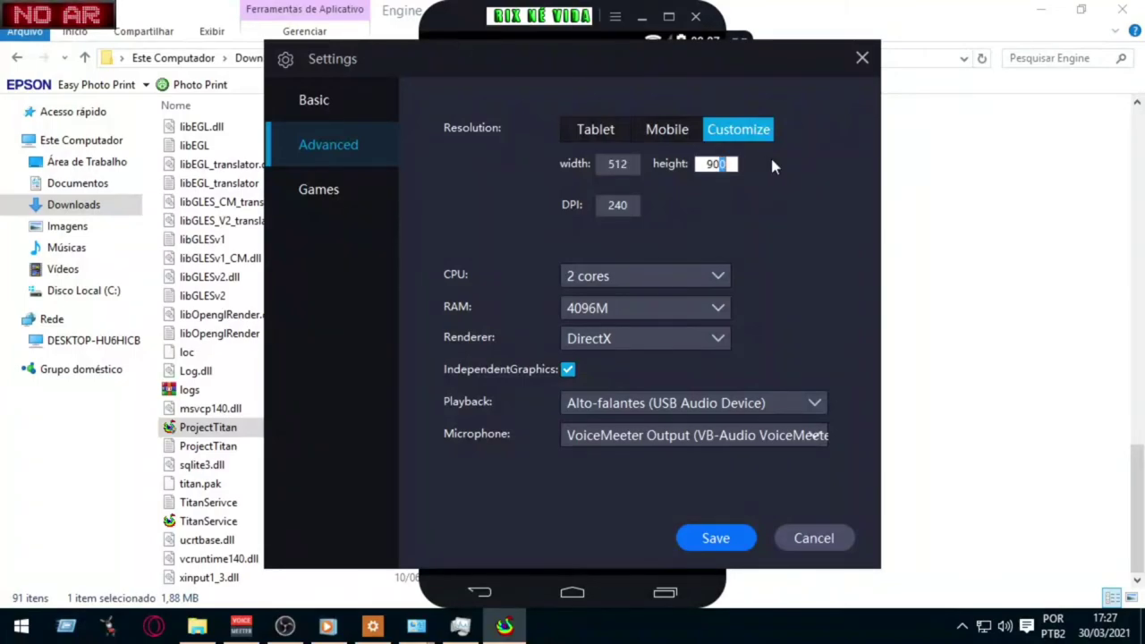
pyautogui.press('BackSpace')
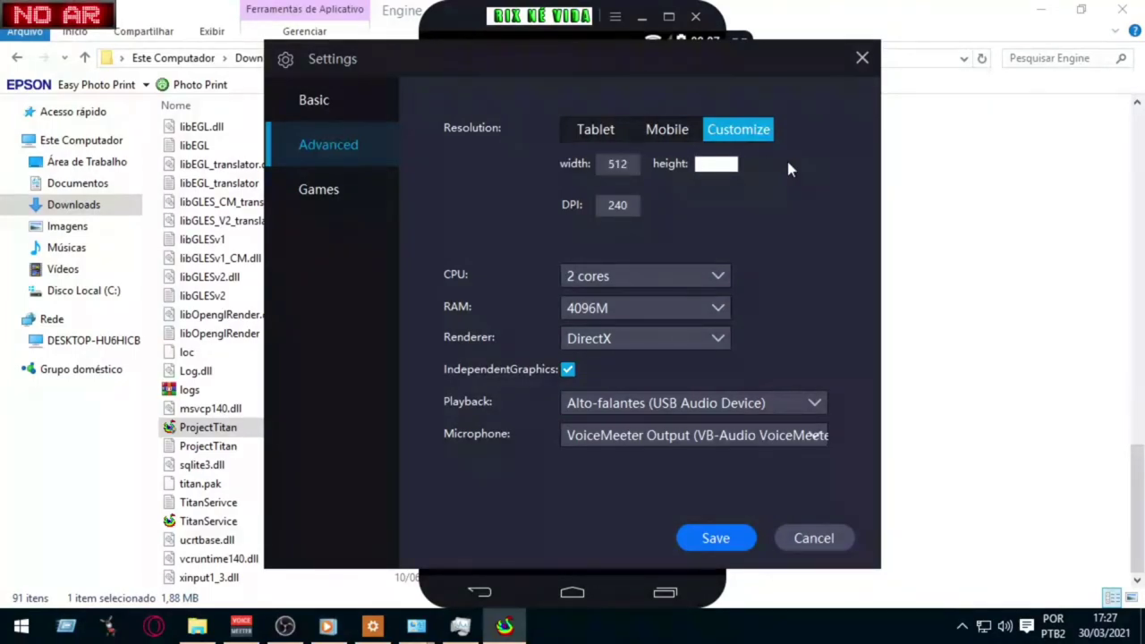
pyautogui.write('3')
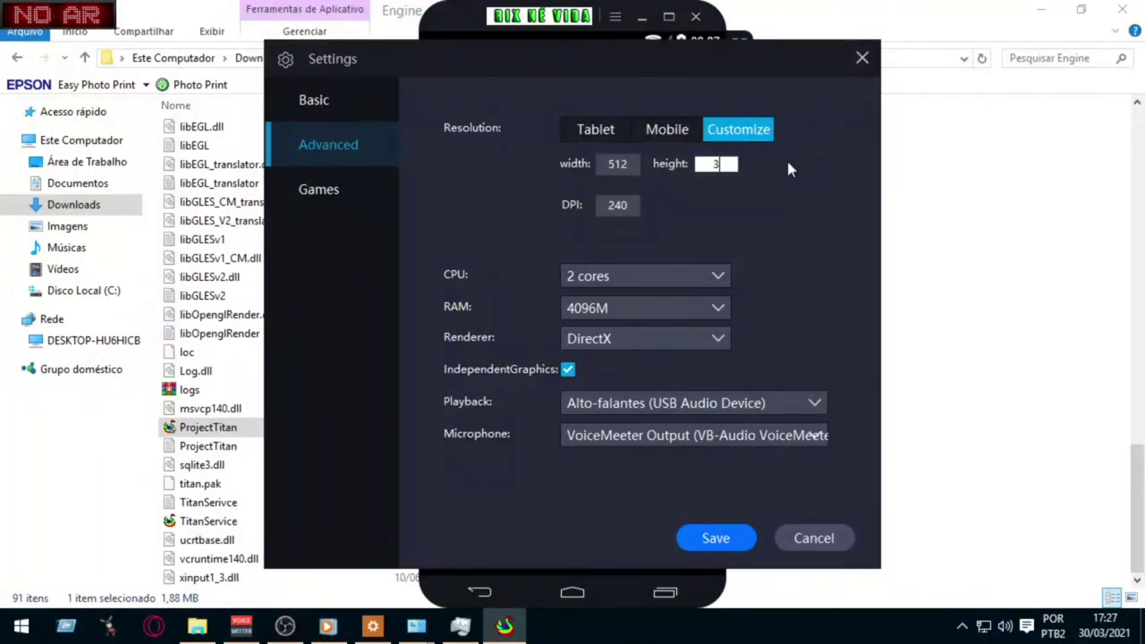
pyautogui.write('84')
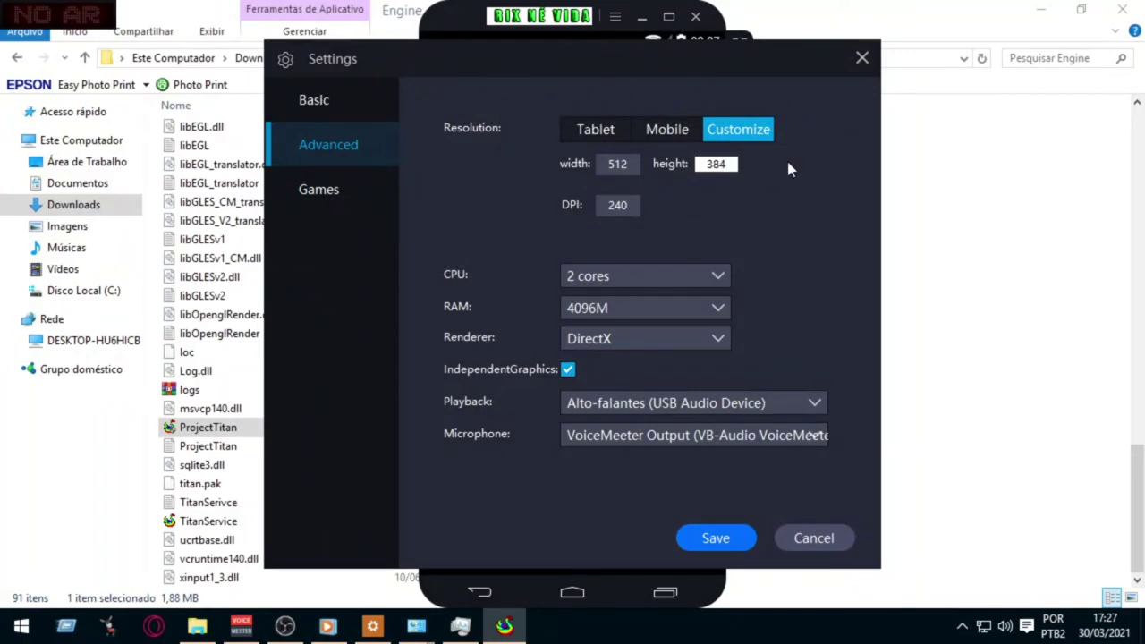
pyautogui.click(708, 540)
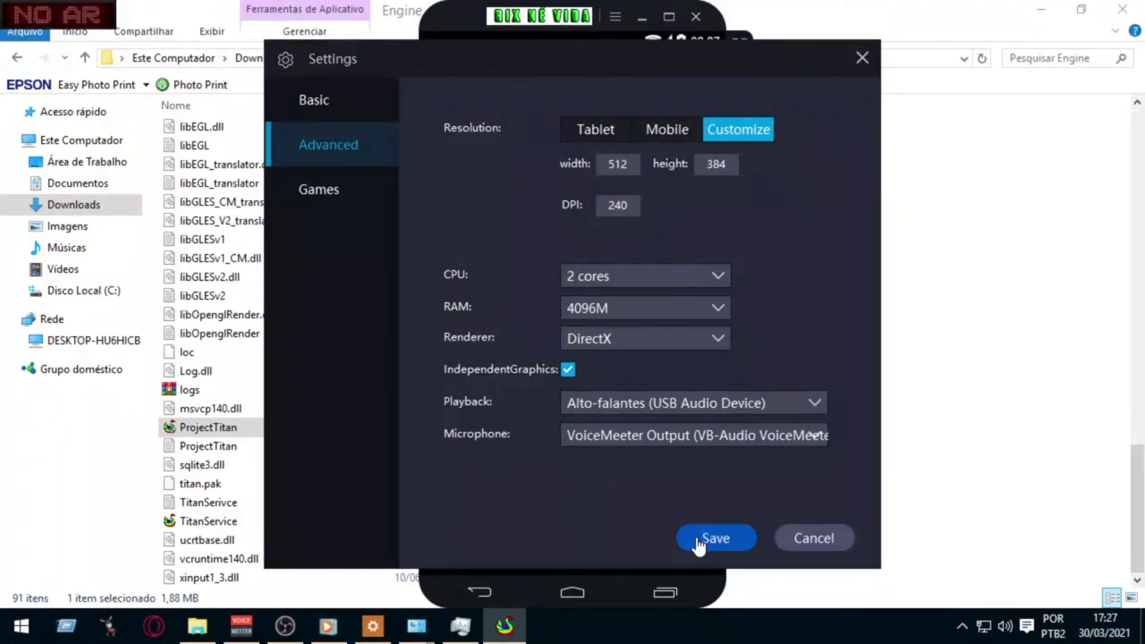
pyautogui.click(666, 375)
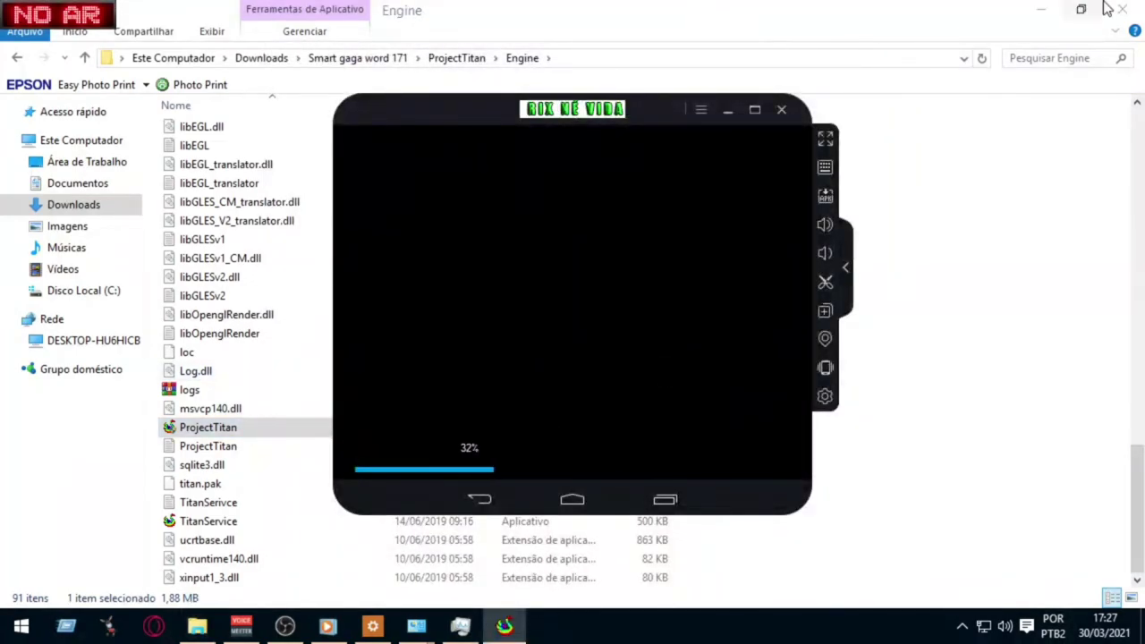
# - Minimize the File Explorer window and launch Free Fire from the emulator's app list
pyautogui.click(1040, 9)
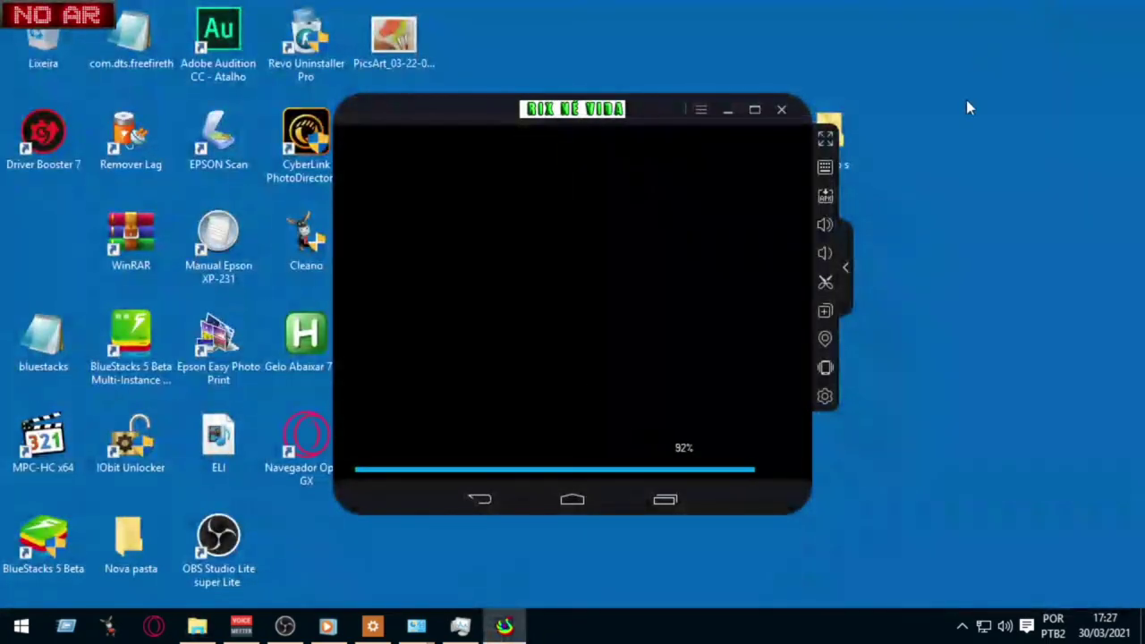
pyautogui.moveTo(456, 628)
pyautogui.click(559, 404)
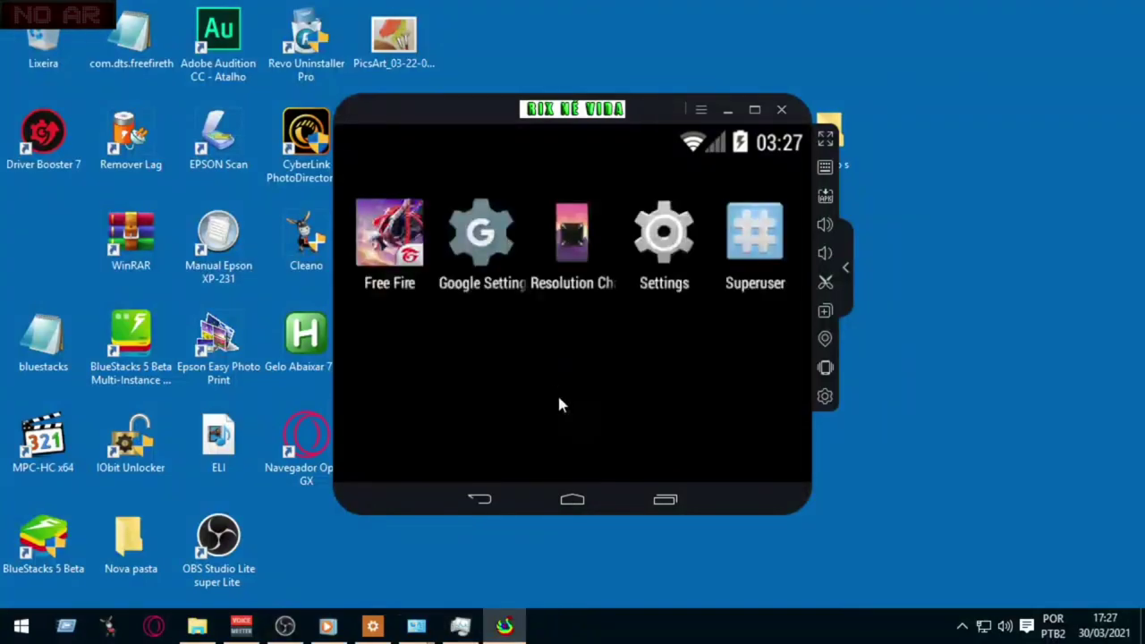
pyautogui.click(390, 234)
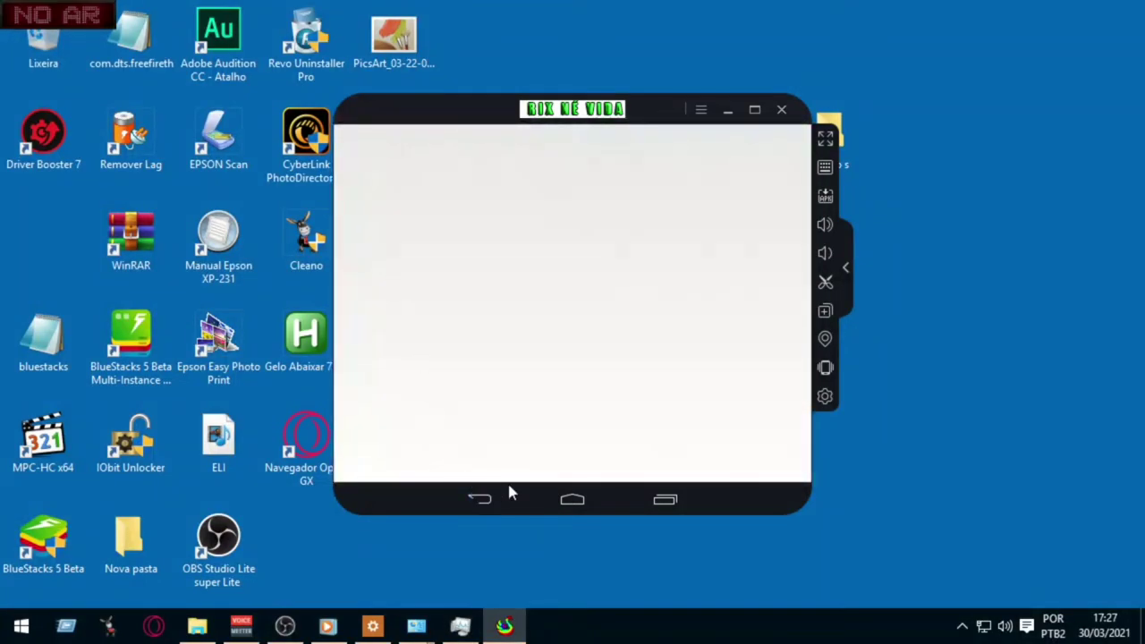
# - Set the Windows screen resolution to 800 × 600 in the advanced display settings and keep the changes
pyautogui.click(461, 626)
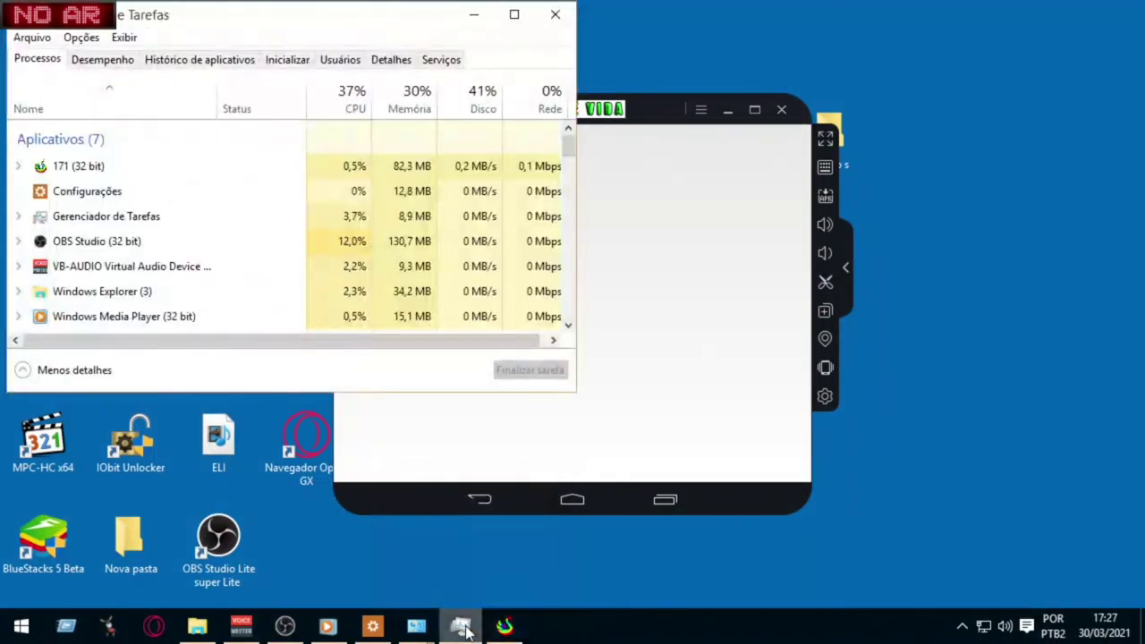
pyautogui.moveTo(416, 626)
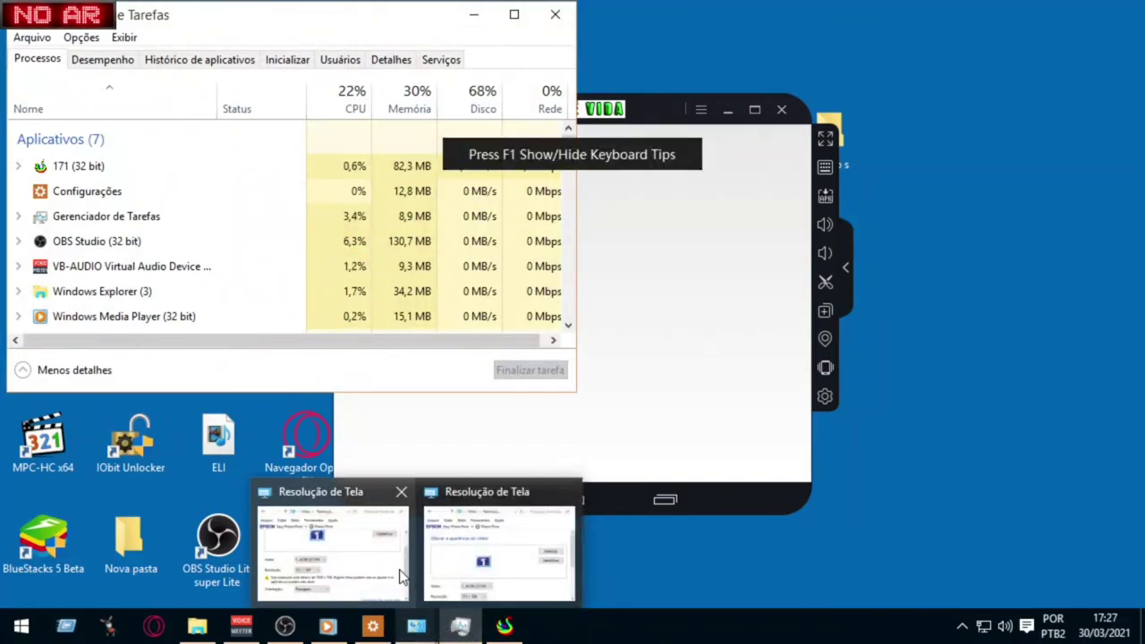
pyautogui.click(372, 626)
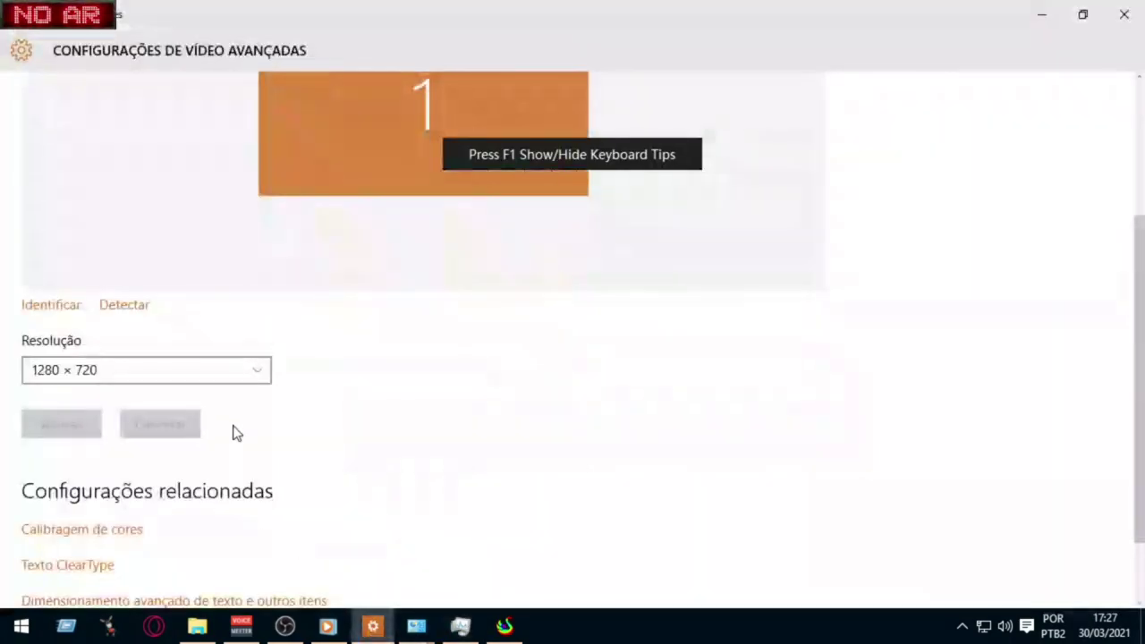
pyautogui.click(255, 365)
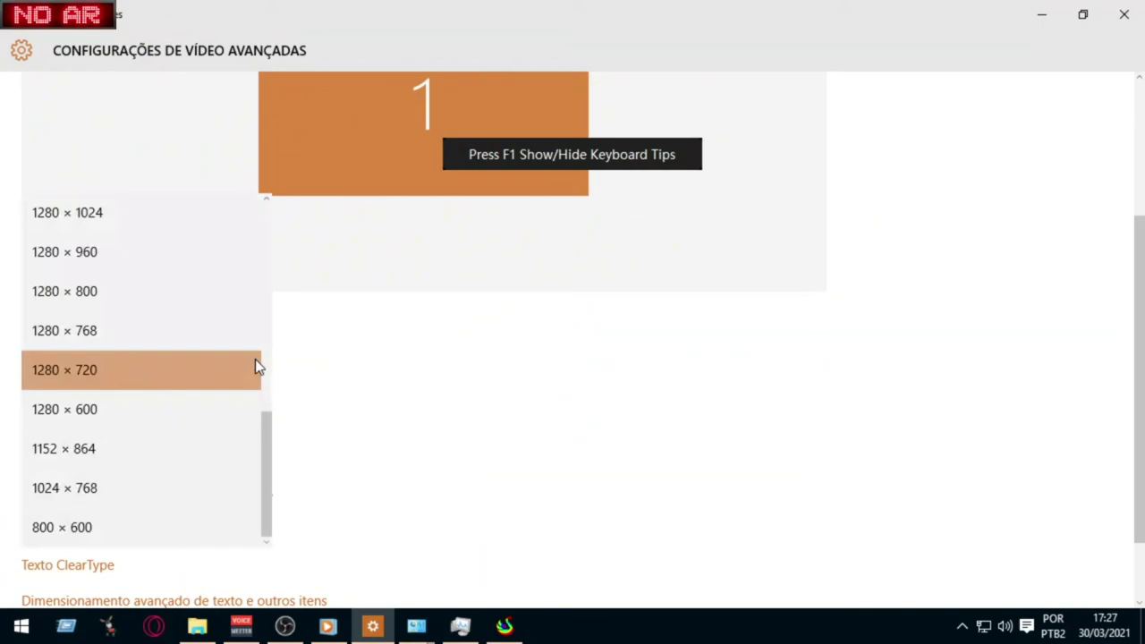
pyautogui.click(145, 540)
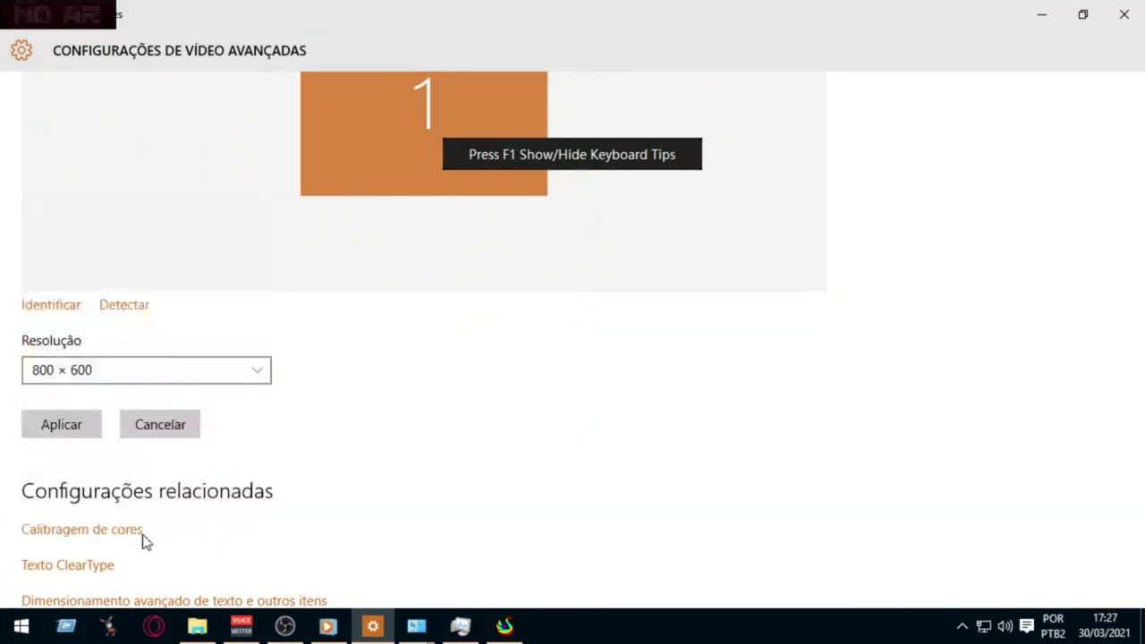
pyautogui.click(84, 421)
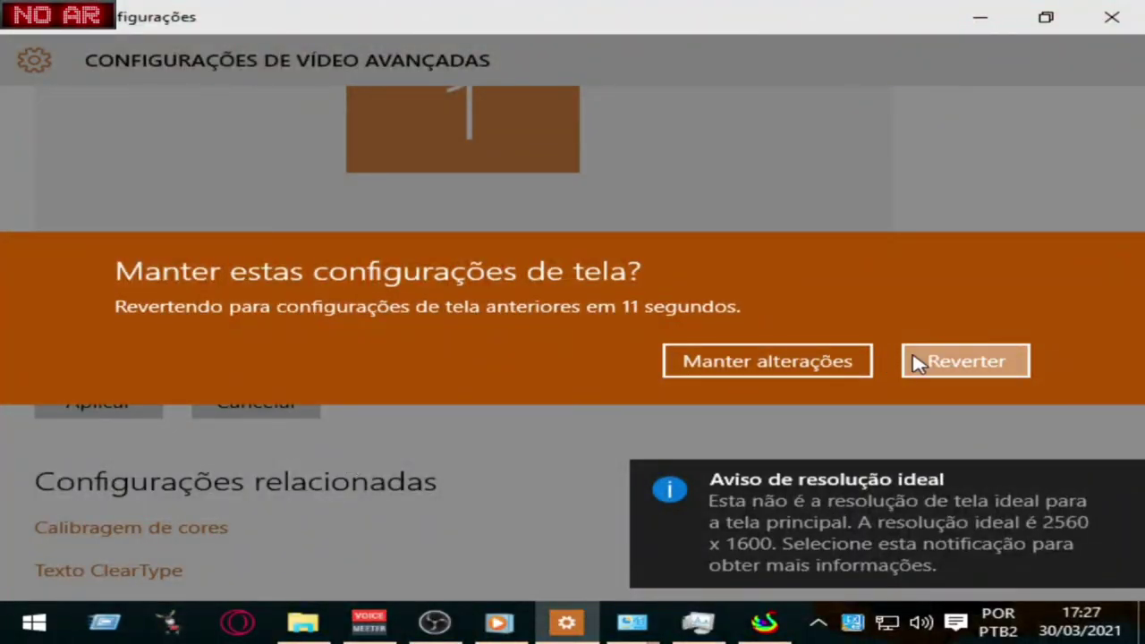
pyautogui.click(808, 368)
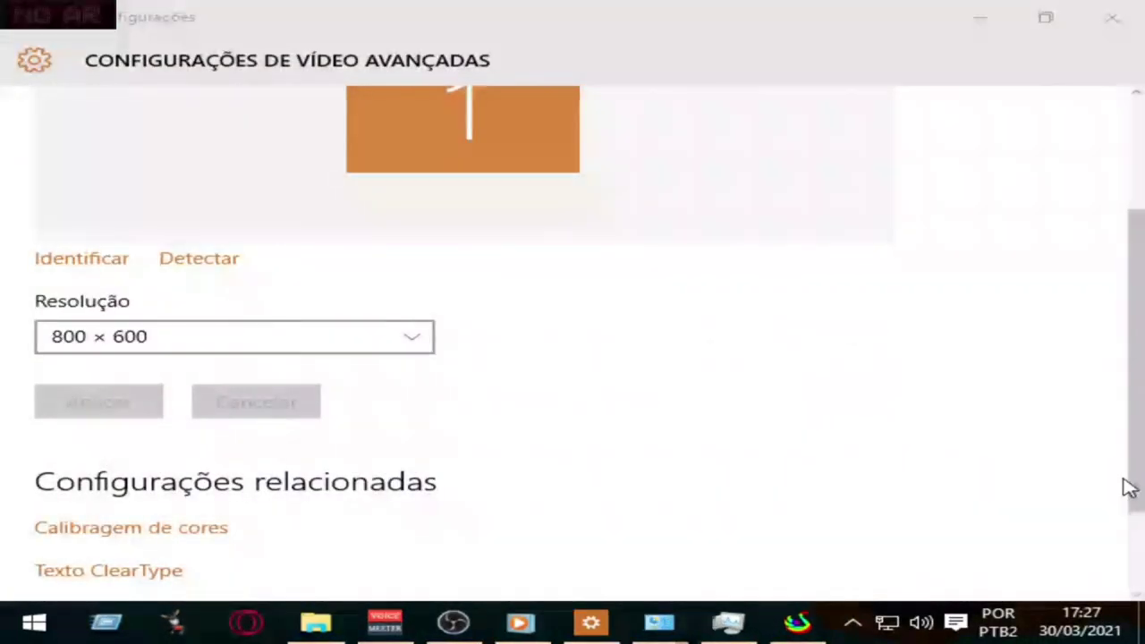
# - Switch to the Resolução de Tela window, set the Windows screen resolution to 512 × 384 and keep the changes
pyautogui.moveTo(592, 626)
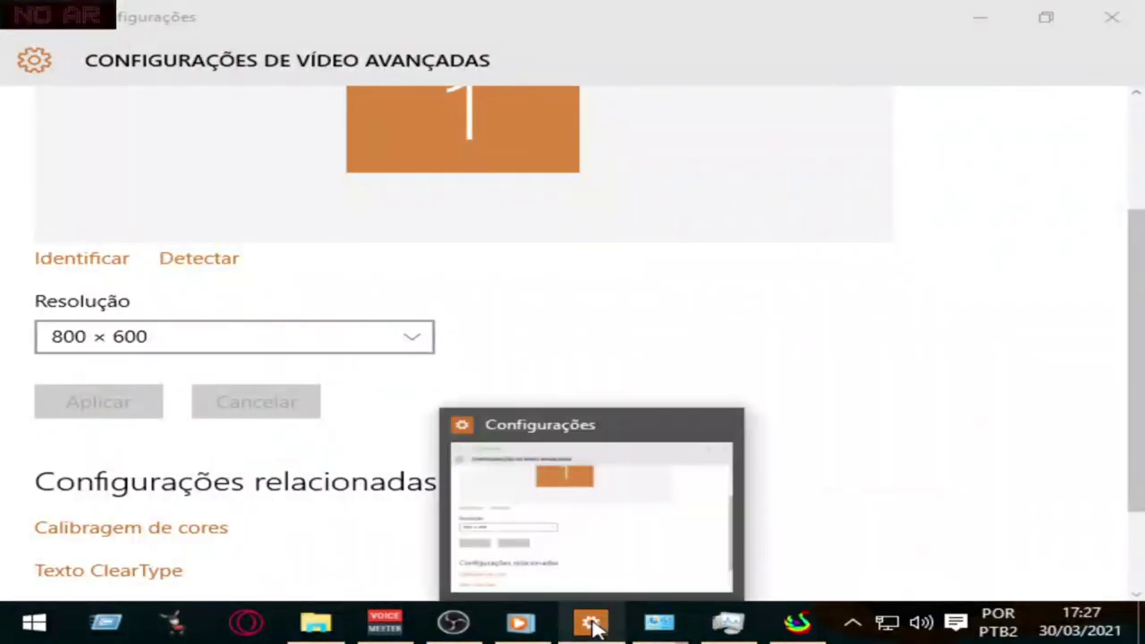
pyautogui.moveTo(754, 621)
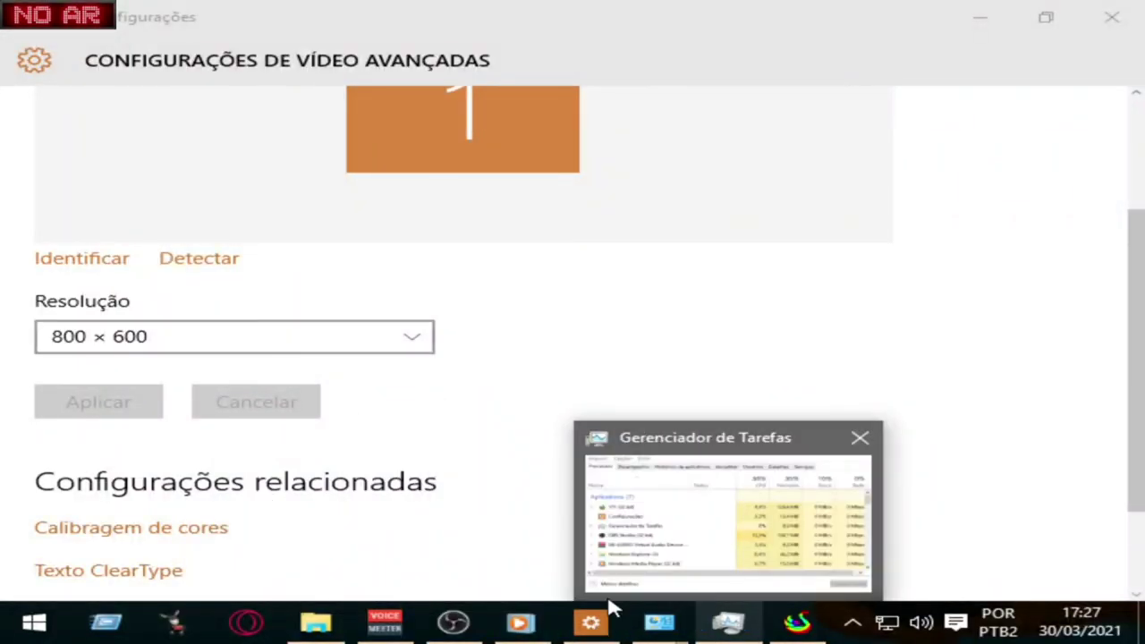
pyautogui.moveTo(649, 620)
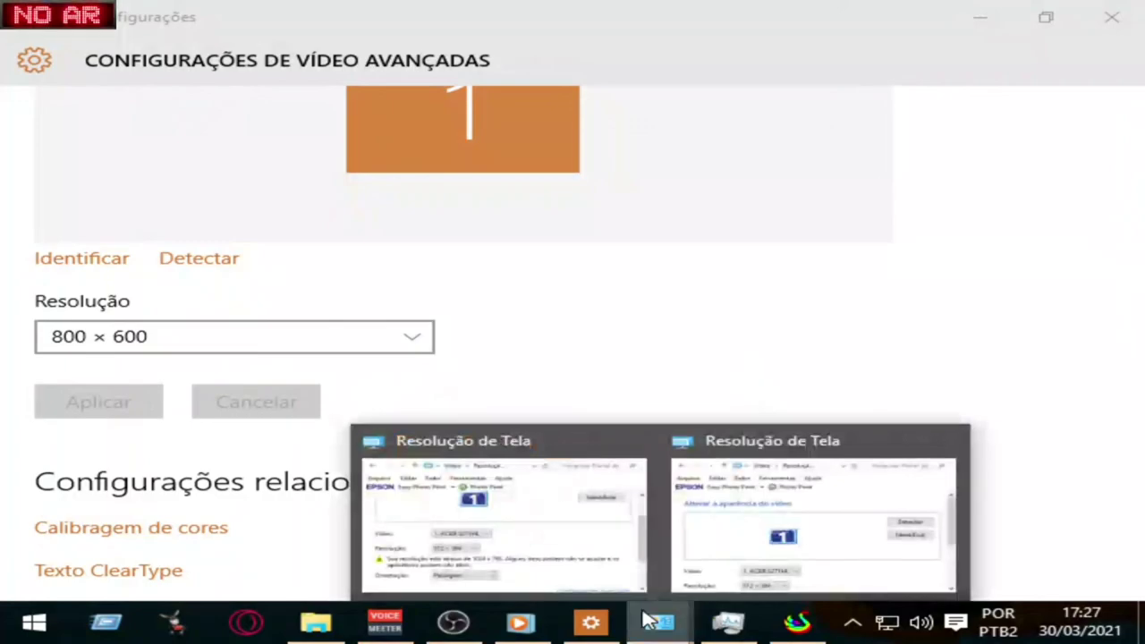
pyautogui.click(578, 572)
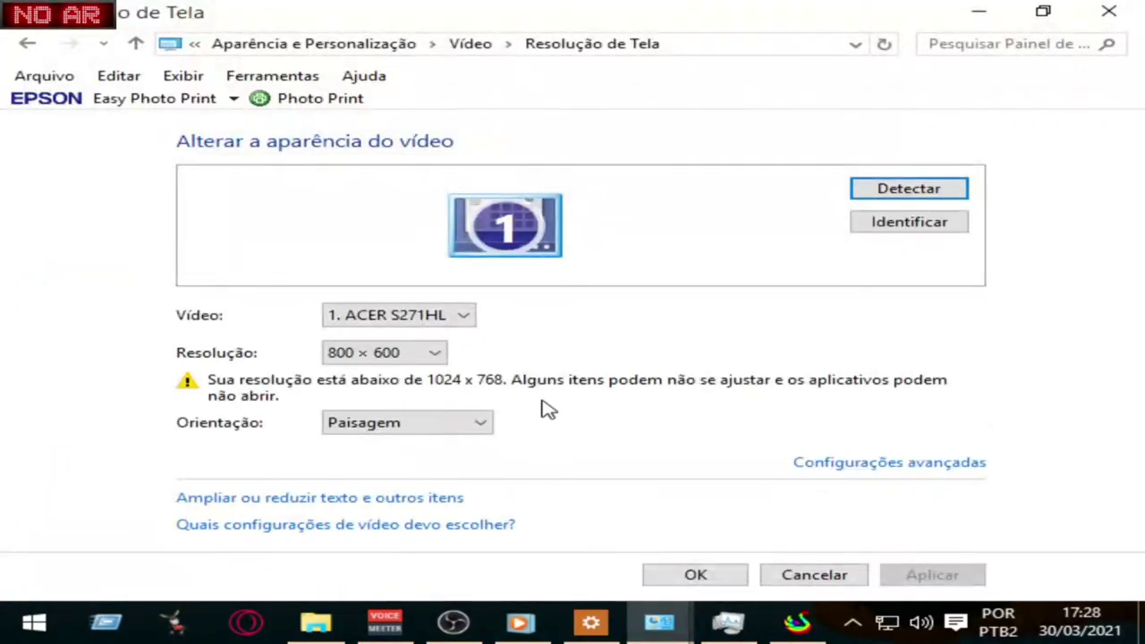
pyautogui.click(440, 358)
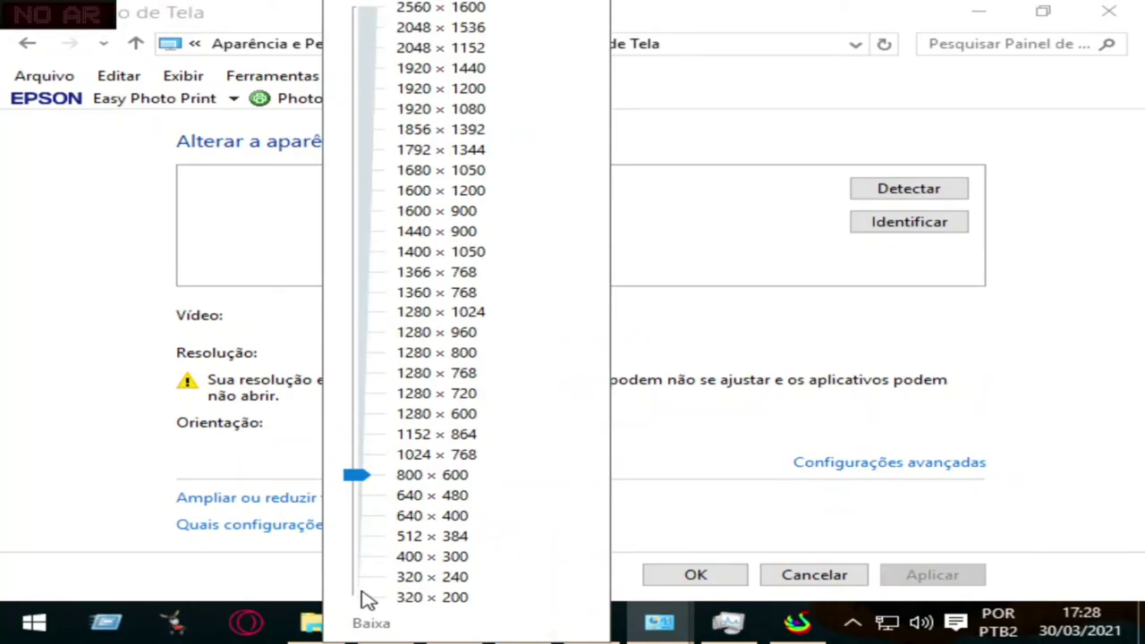
pyautogui.click(360, 540)
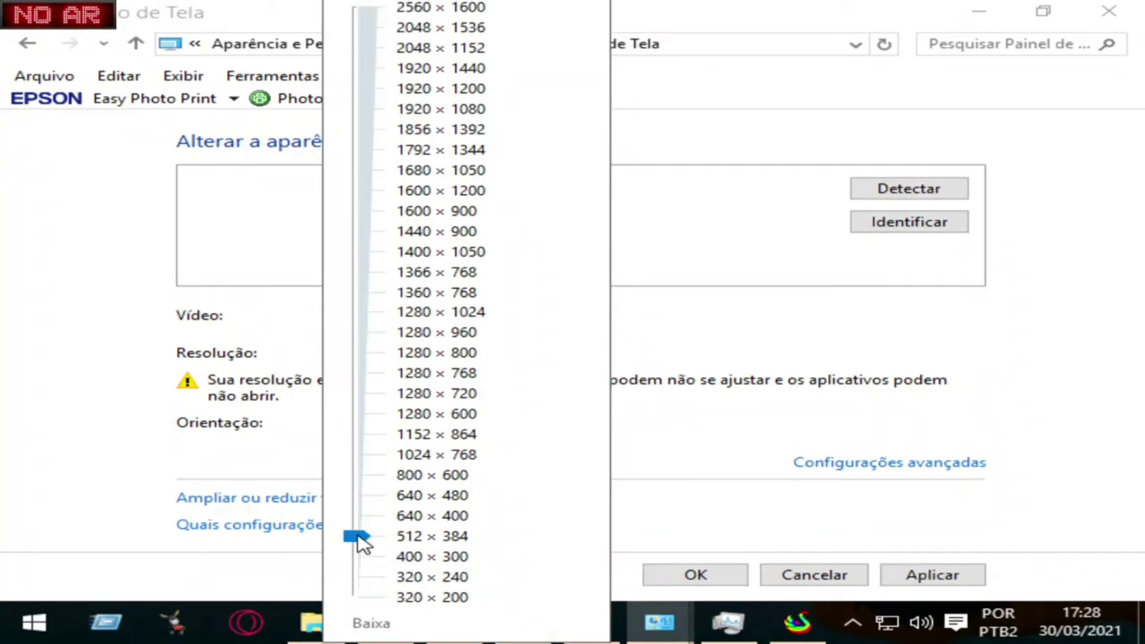
pyautogui.click(720, 493)
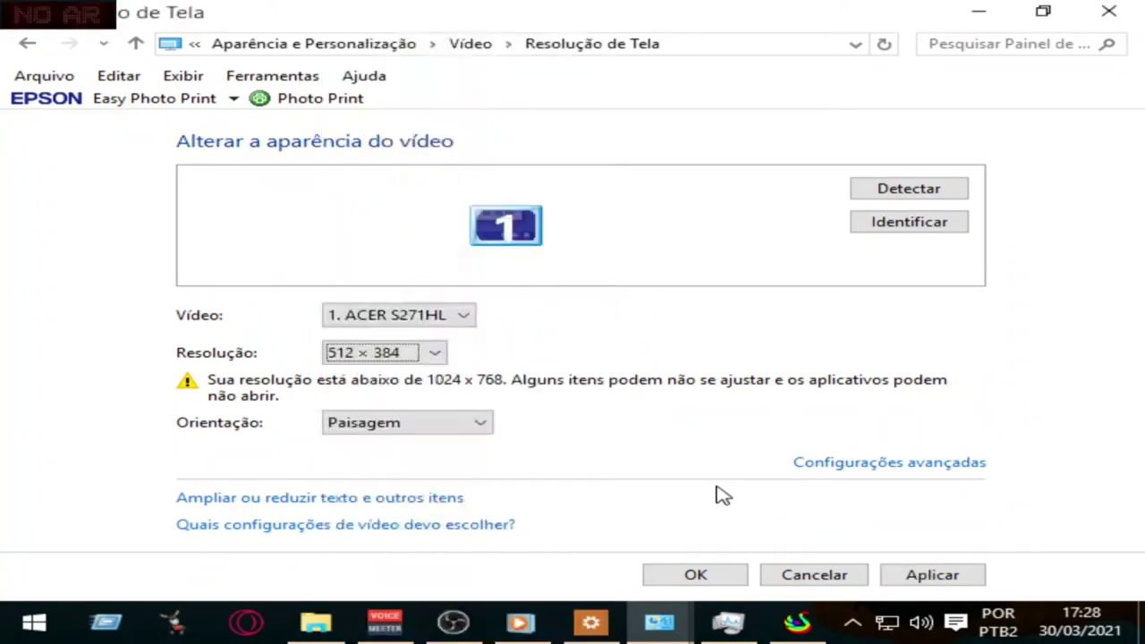
pyautogui.click(931, 574)
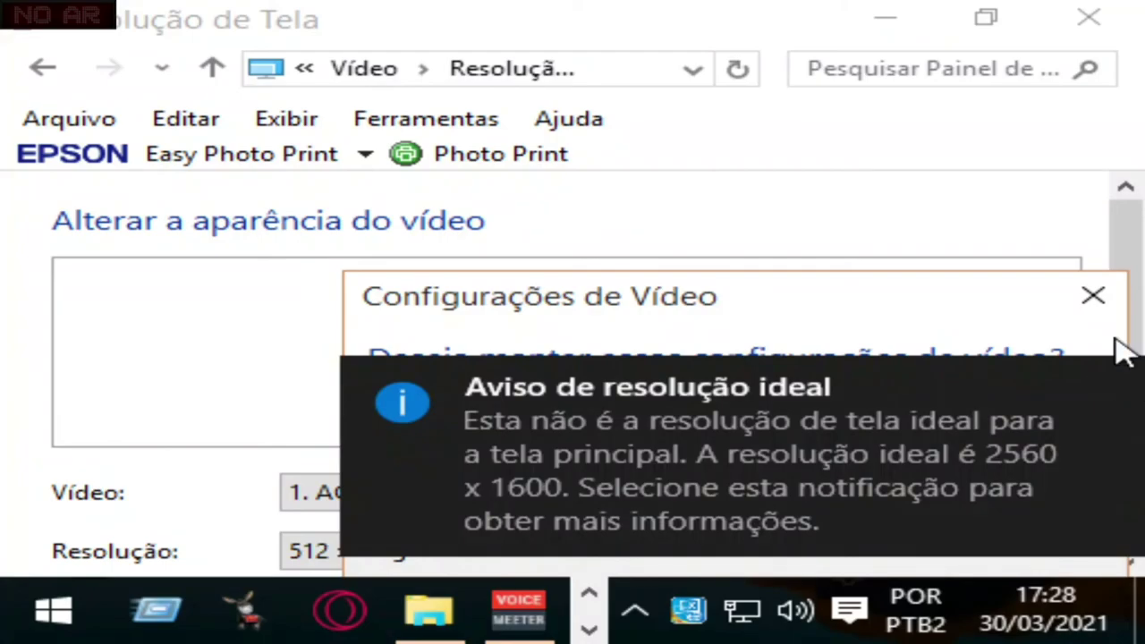
pyautogui.click(1100, 387)
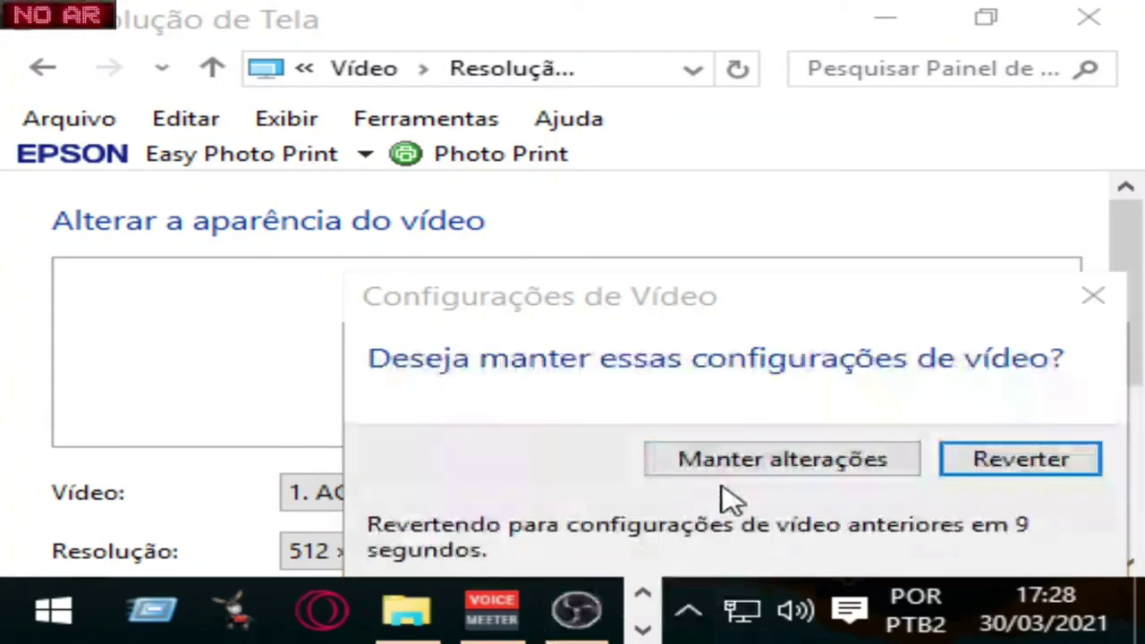
pyautogui.click(768, 467)
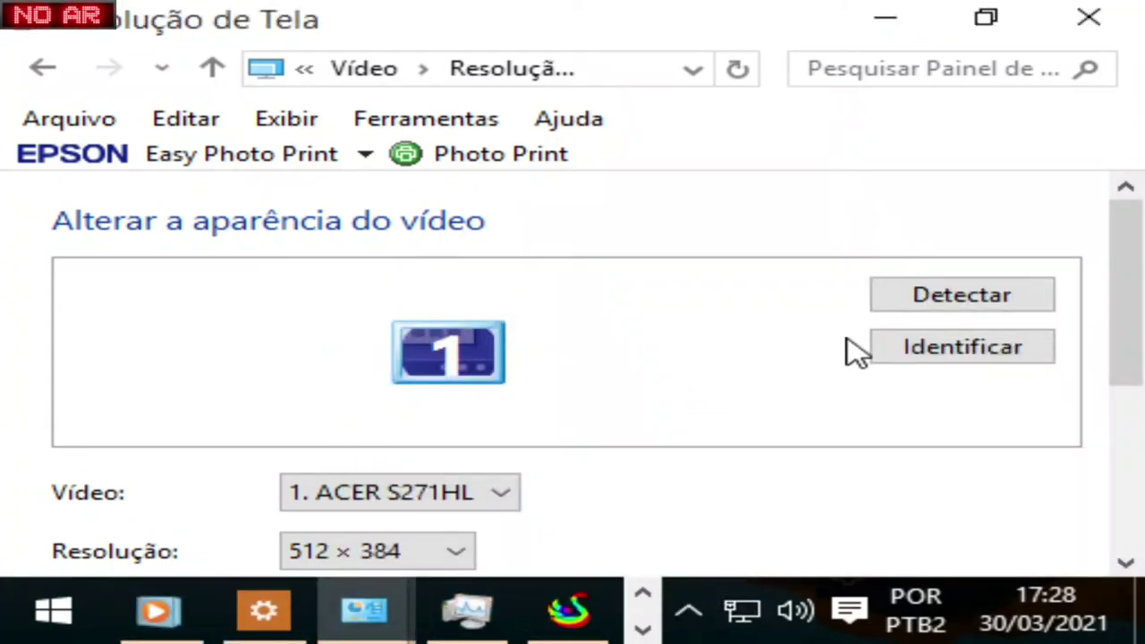
pyautogui.scroll(-2, 850, 352)
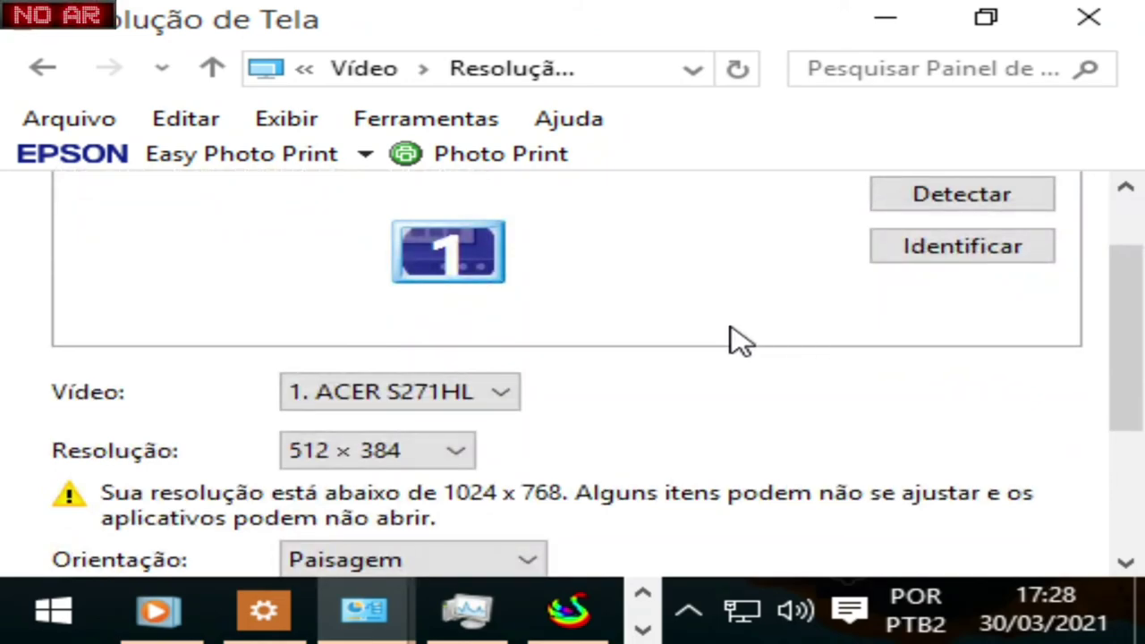
# - Minimize both display settings windows and show the emulator running Free Fire in full screen
pyautogui.click(887, 25)
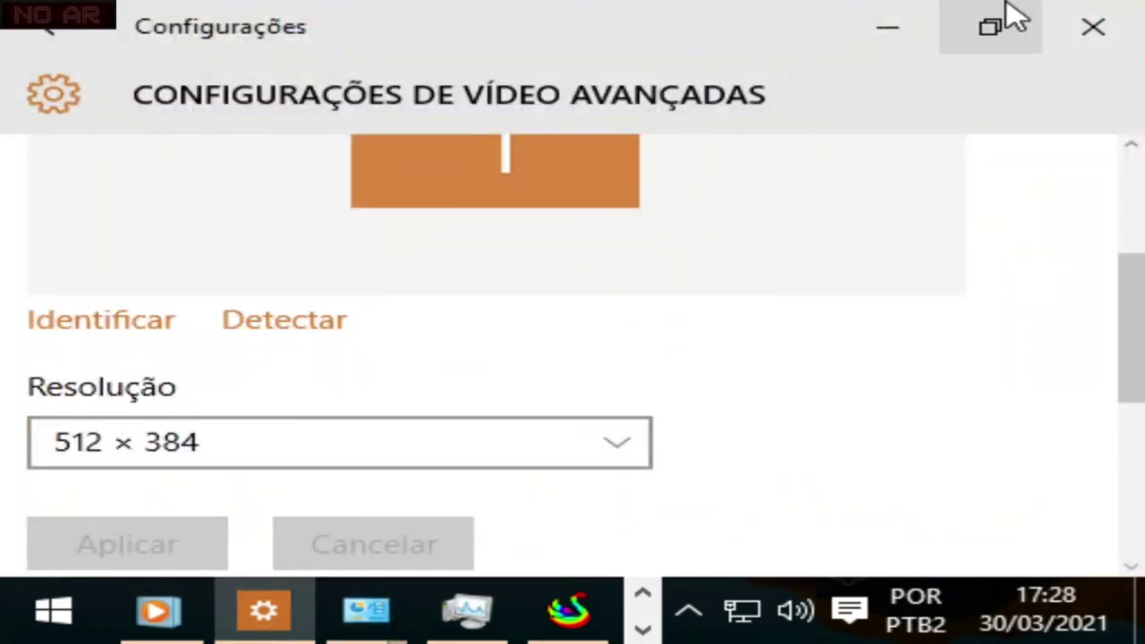
pyautogui.click(905, 30)
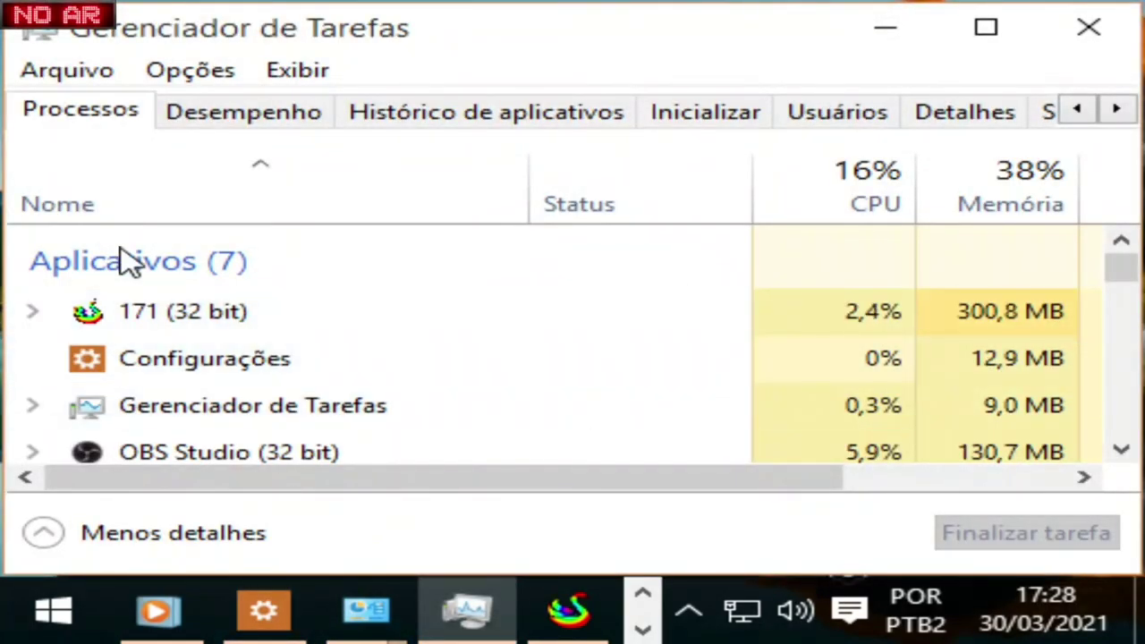
pyautogui.click(569, 611)
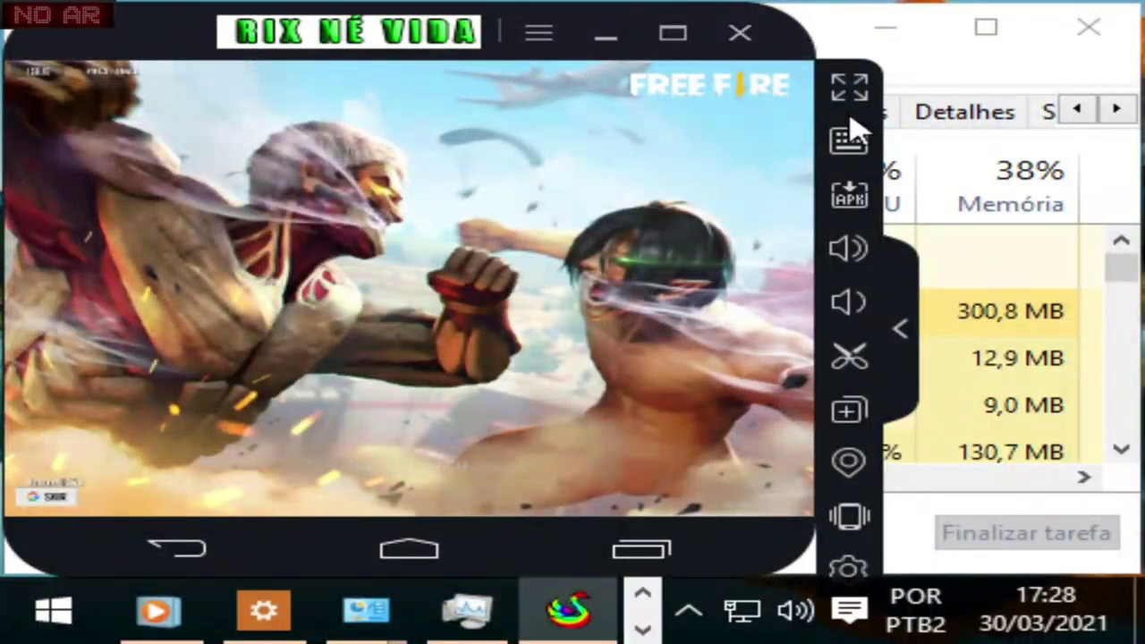
pyautogui.click(851, 90)
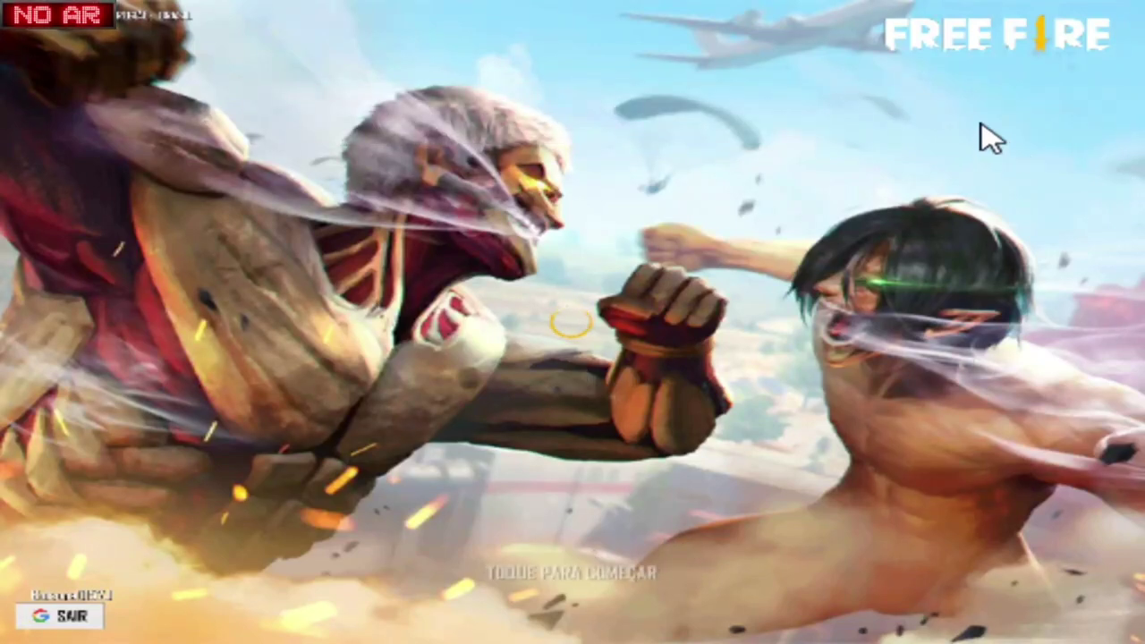
# - Enter Free Fire past the event pop-up, select the Treinamento mode and start the match
pyautogui.click(857, 103)
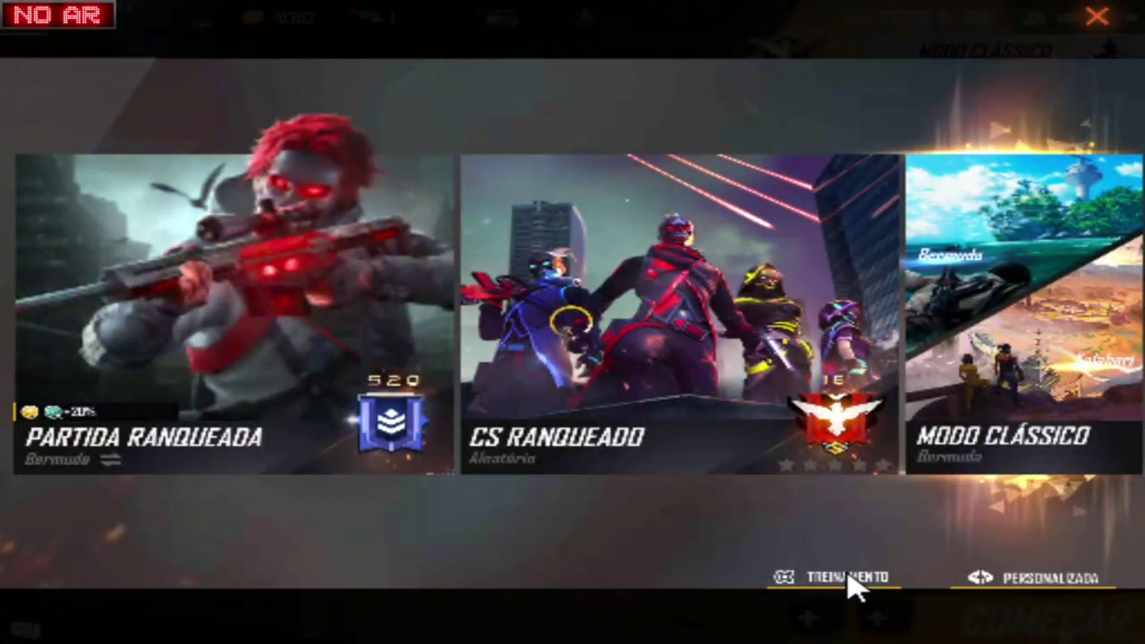
pyautogui.click(851, 581)
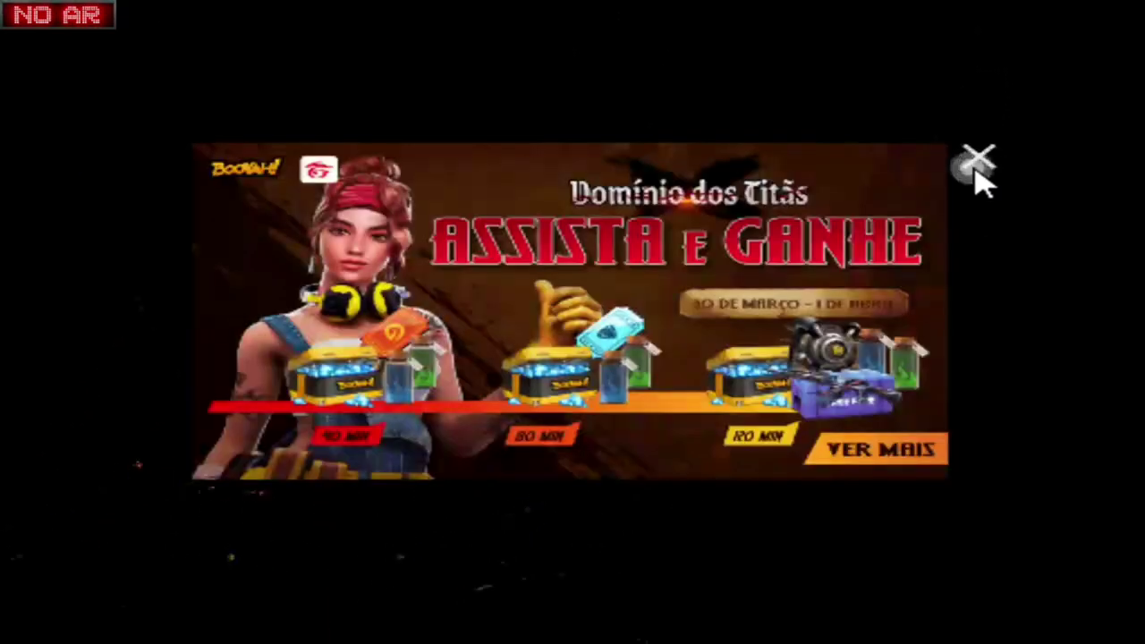
pyautogui.click(976, 173)
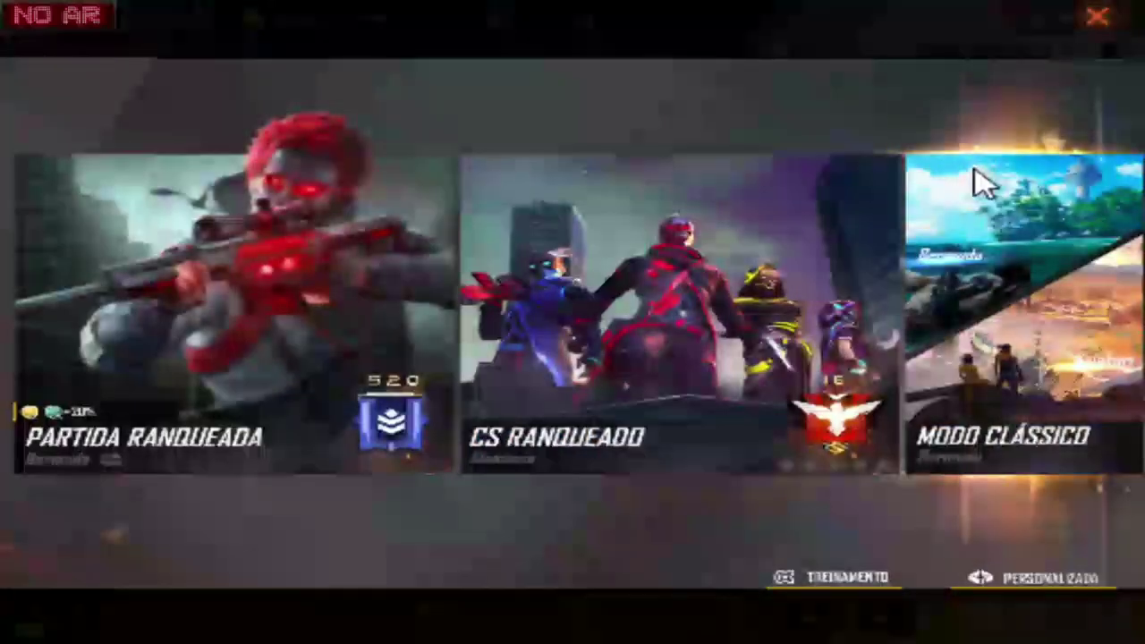
pyautogui.click(862, 580)
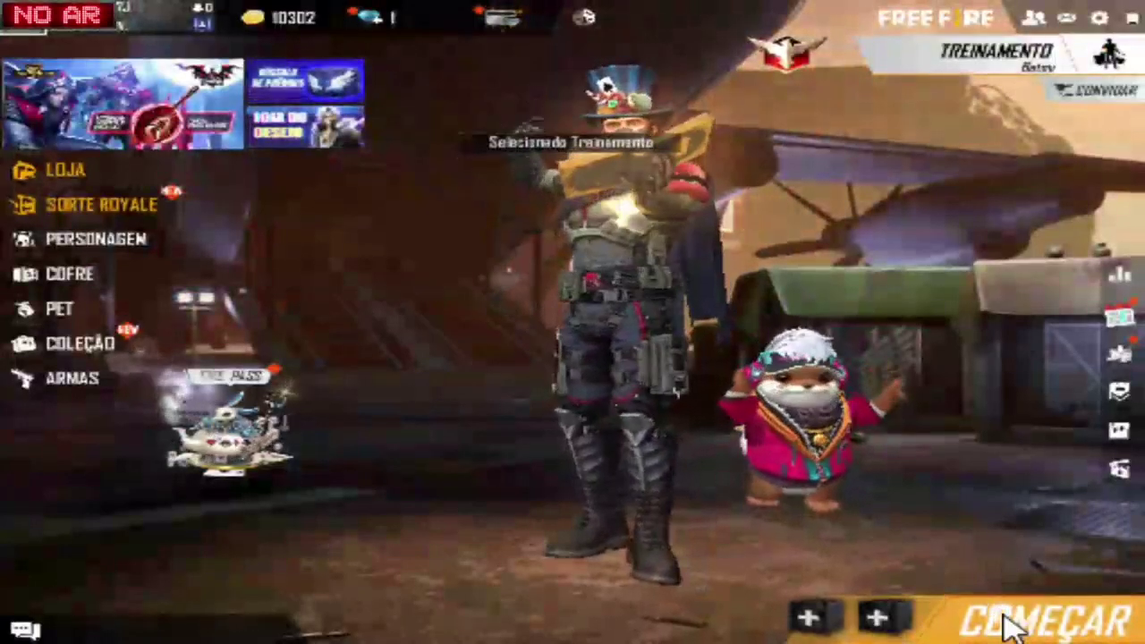
pyautogui.click(992, 595)
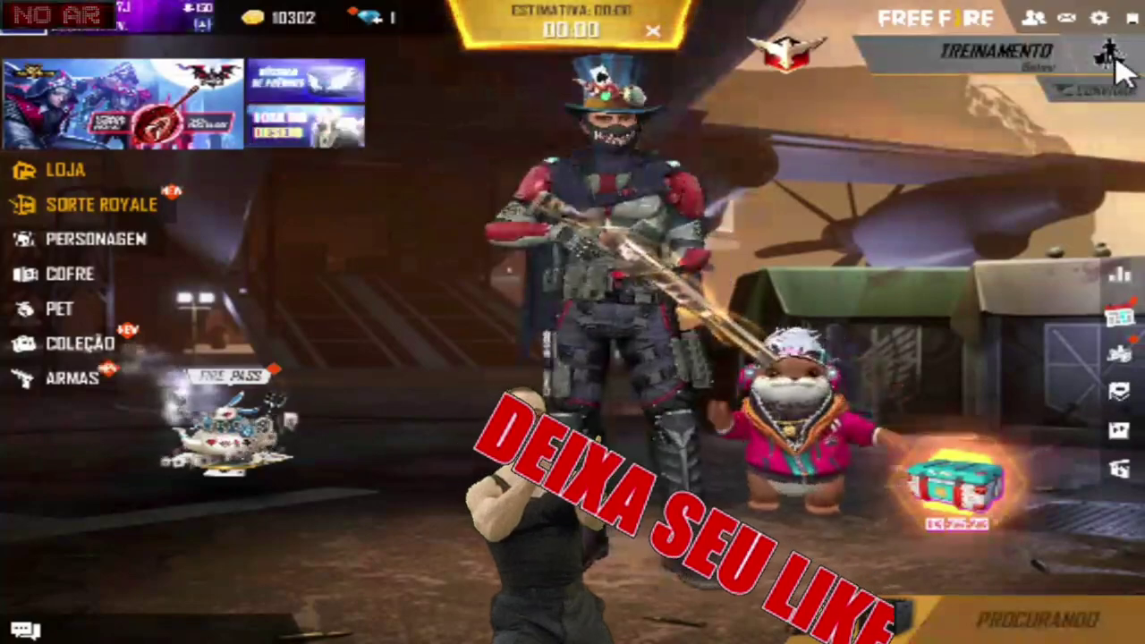